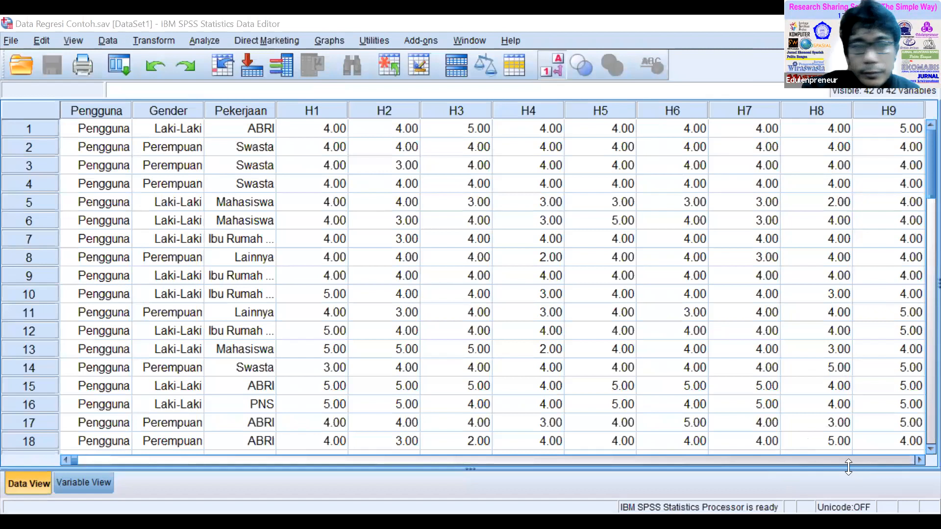
# Examine the composite variable columns H, P and KP at the end of the dataset.
pyautogui.click(890, 460)
pyautogui.click(890, 459)
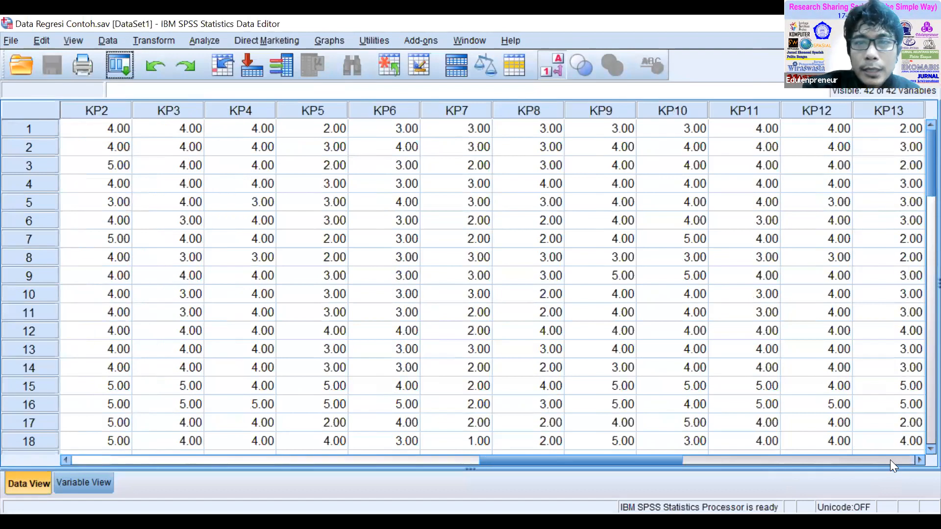
pyautogui.click(889, 459)
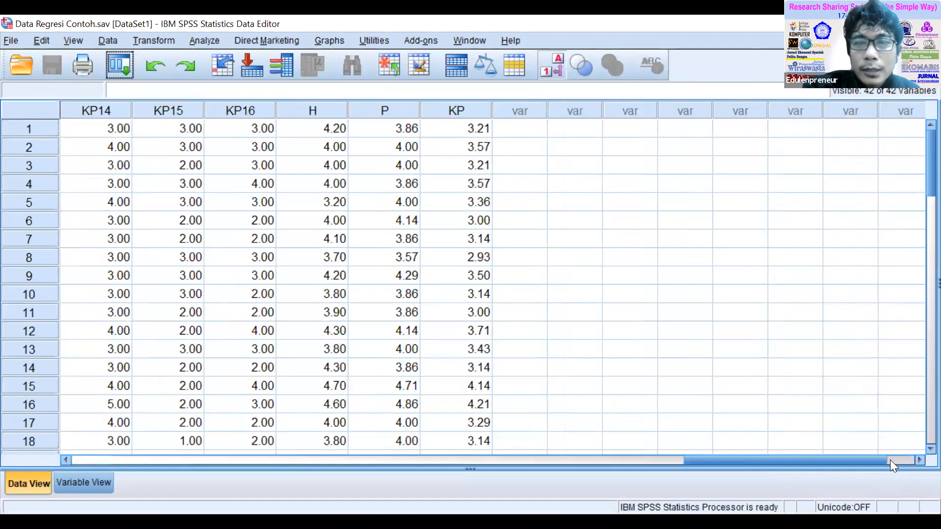
pyautogui.click(319, 109)
pyautogui.click(387, 109)
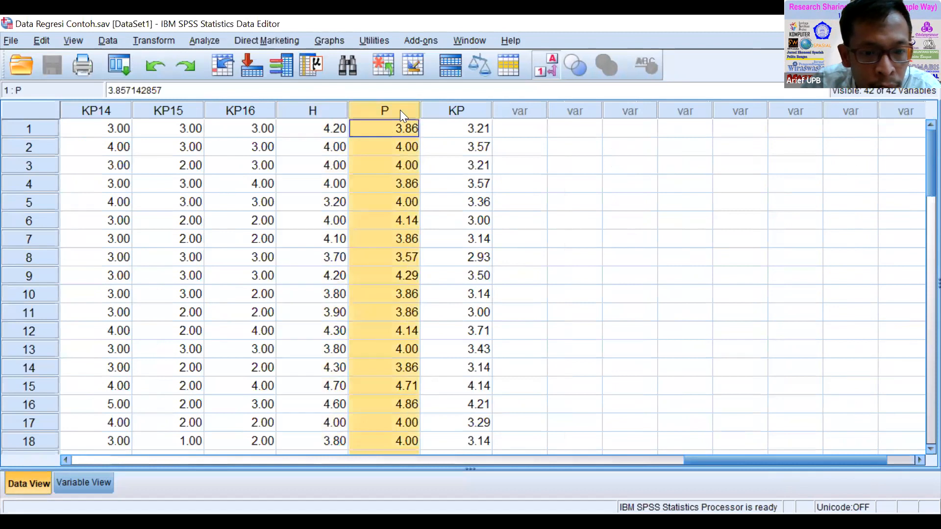
pyautogui.click(467, 109)
pyautogui.click(325, 107)
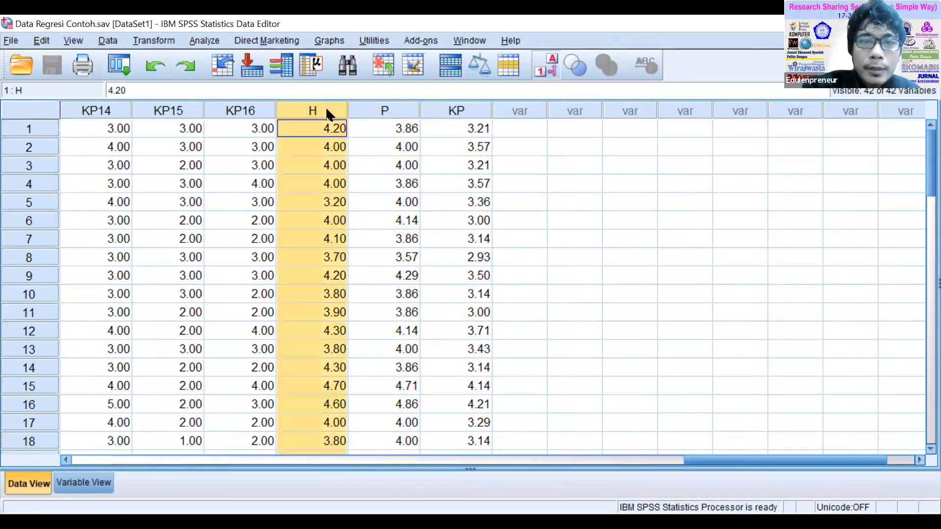
pyautogui.click(417, 108)
pyautogui.click(464, 112)
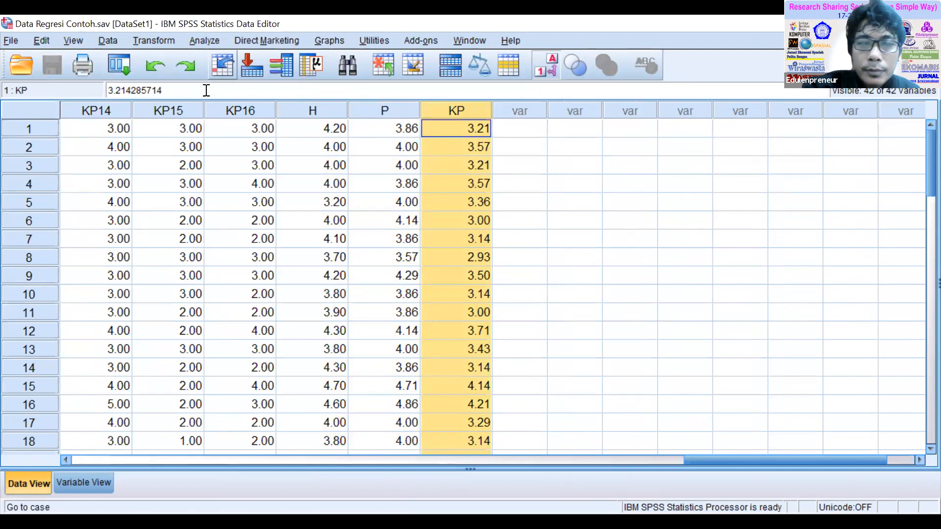
pyautogui.hotkey('alt', 'Tab')
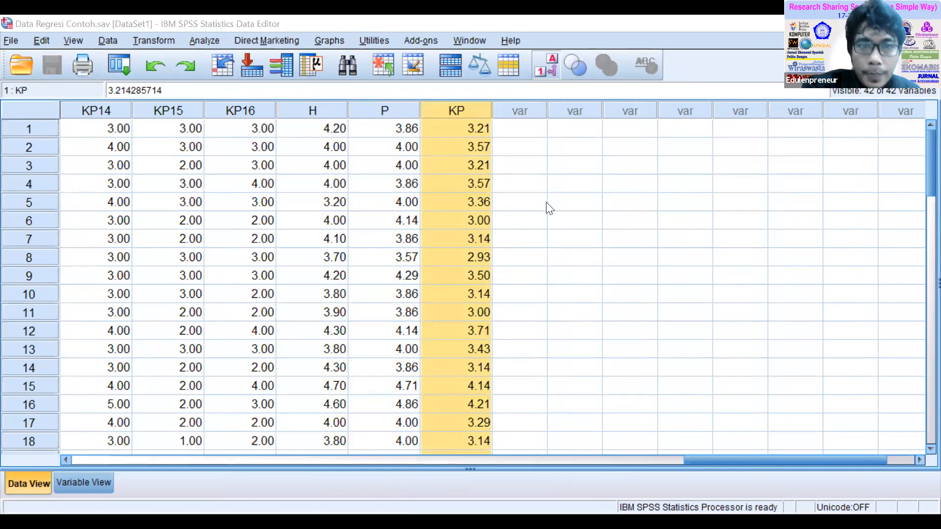
pyautogui.click(401, 166)
pyautogui.click(312, 109)
pyautogui.click(390, 110)
pyautogui.click(460, 113)
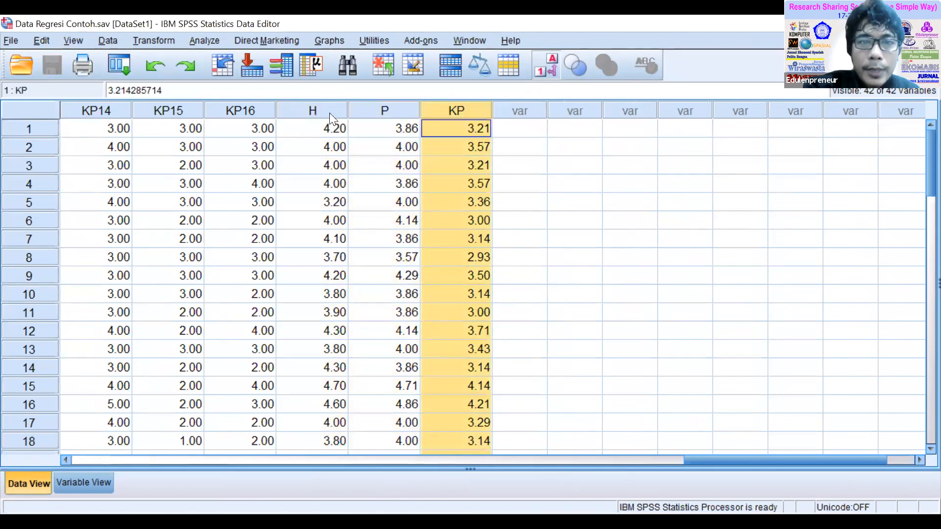
# Open the definition of variable H, labelled Persepsi Harga, and rename it as PH.
pyautogui.click(323, 111)
pyautogui.doubleClick(324, 111)
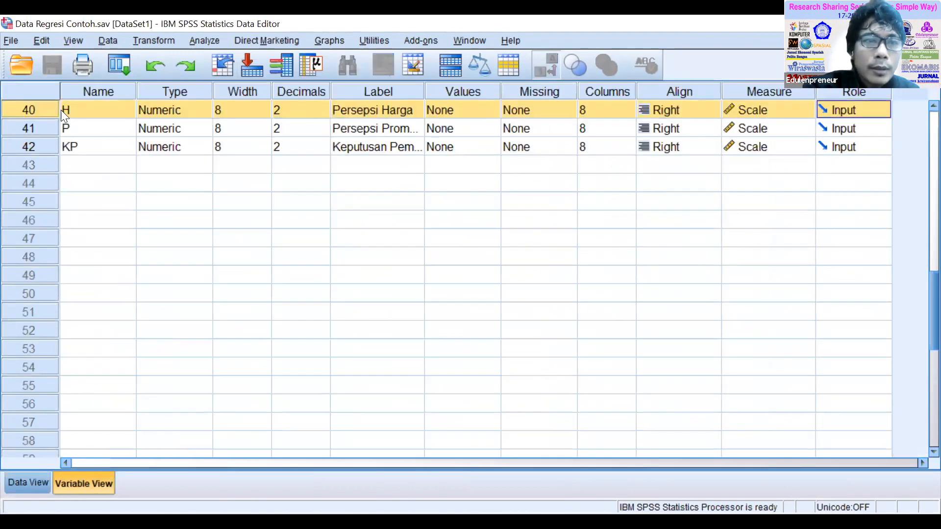
pyautogui.click(66, 110)
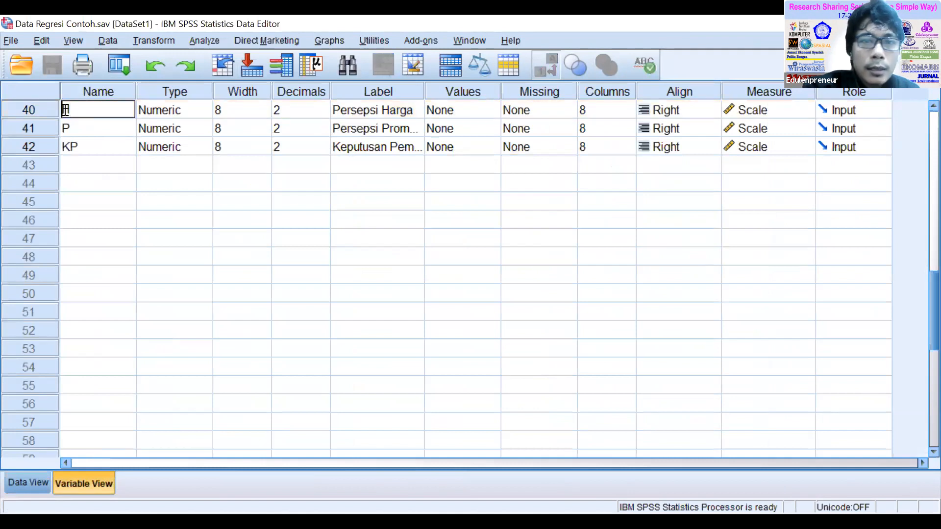
pyautogui.write('P')
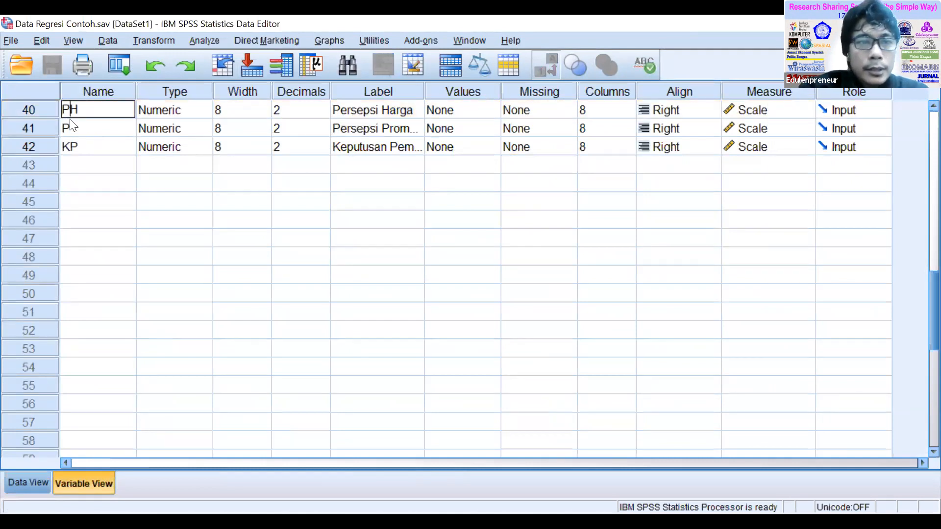
# Rename the Persepsi Promosi variable as PP and return to the data values.
pyautogui.click(63, 128)
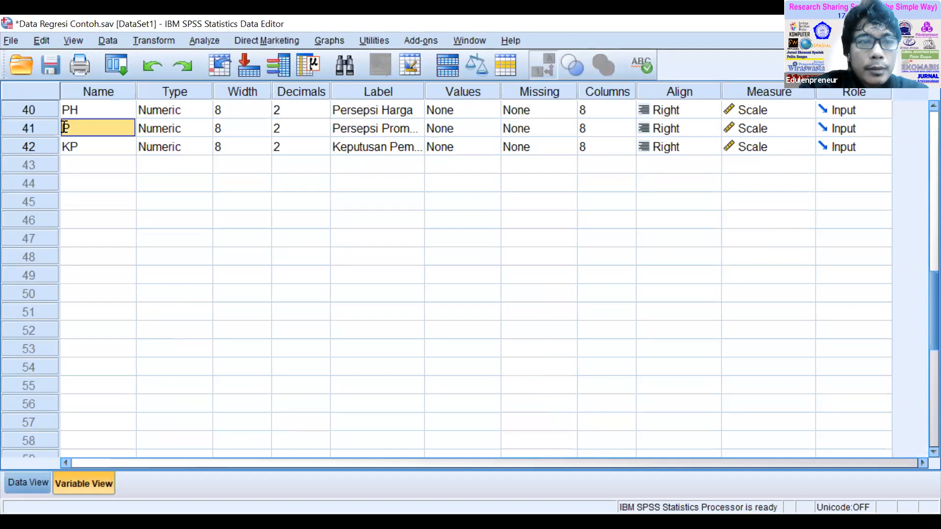
pyautogui.click(63, 128)
pyautogui.write('P')
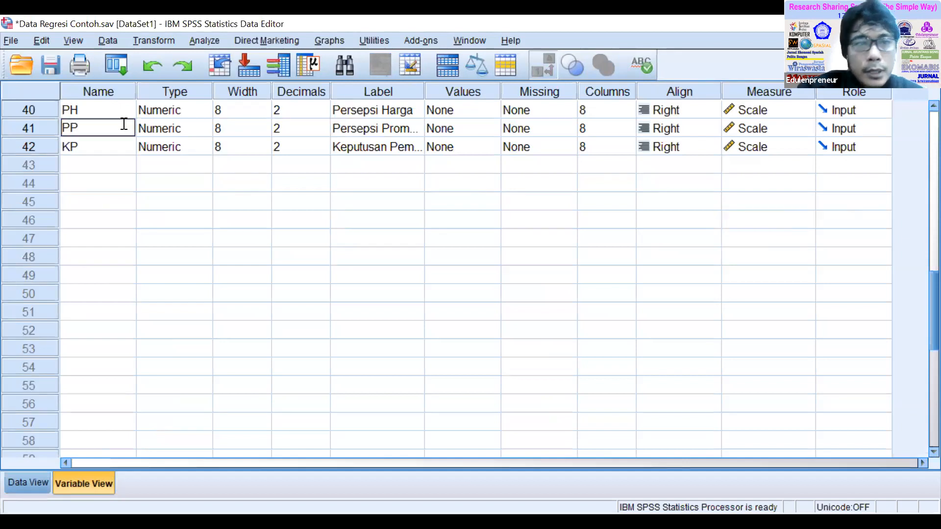
pyautogui.click(123, 198)
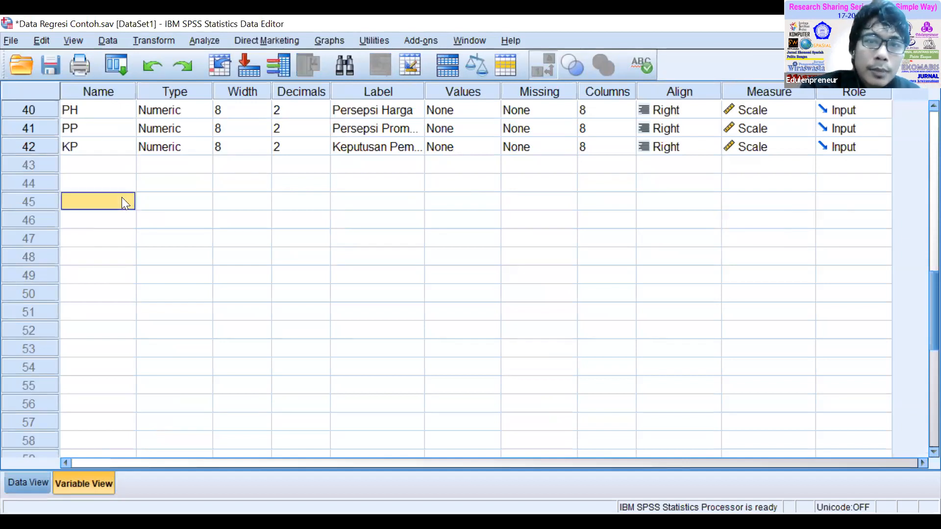
pyautogui.click(28, 483)
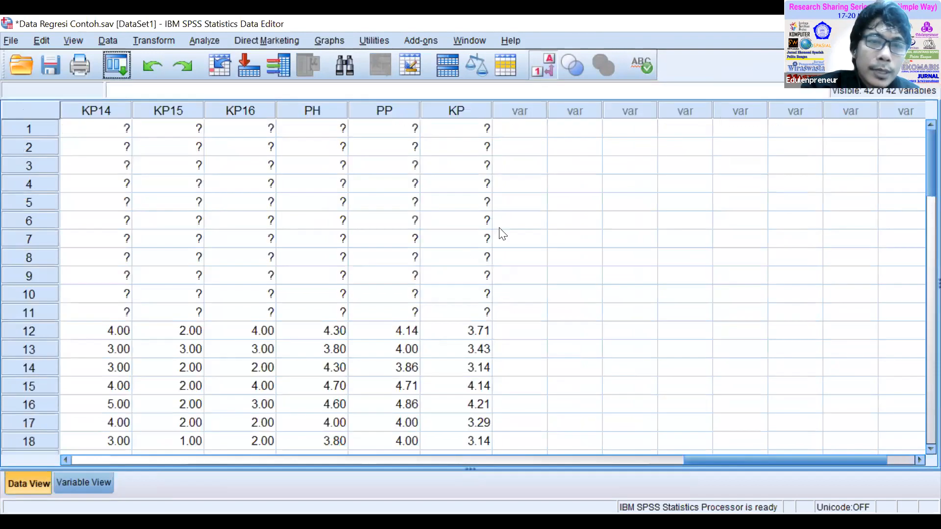
pyautogui.click(525, 183)
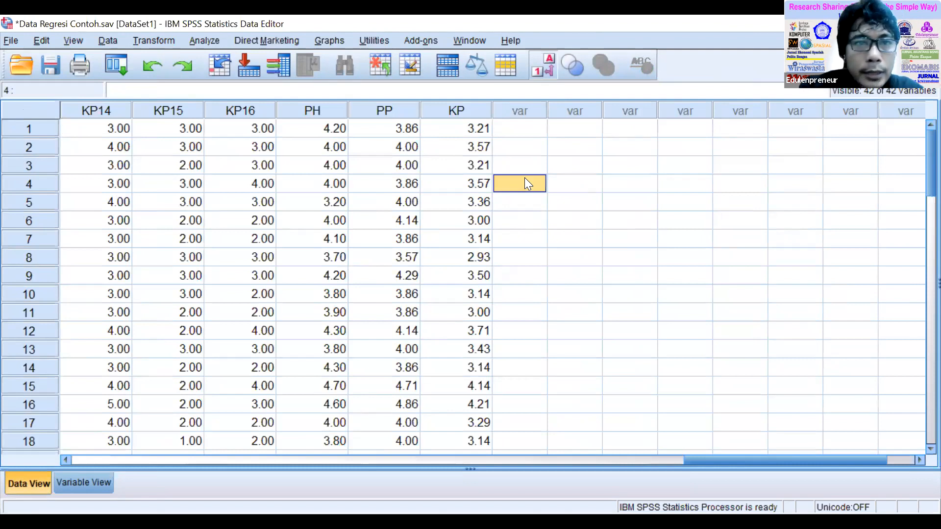
# Start a linear regression with Keputusan Pembelian [KP] as the dependent variable.
pyautogui.click(208, 39)
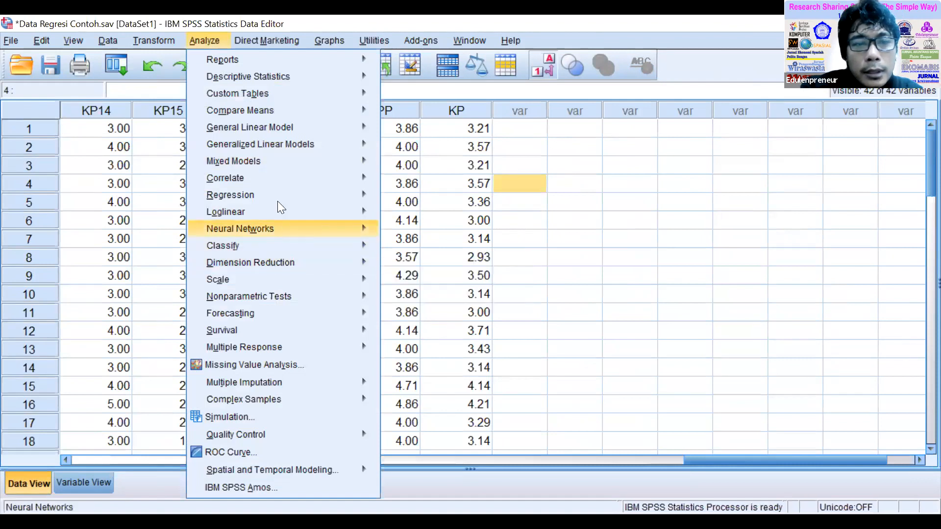
pyautogui.moveTo(281, 196)
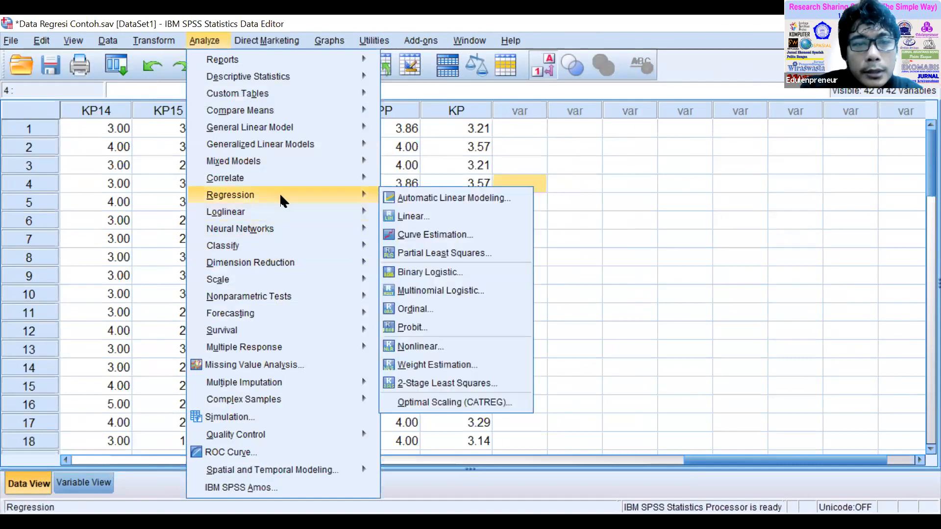
pyautogui.click(442, 216)
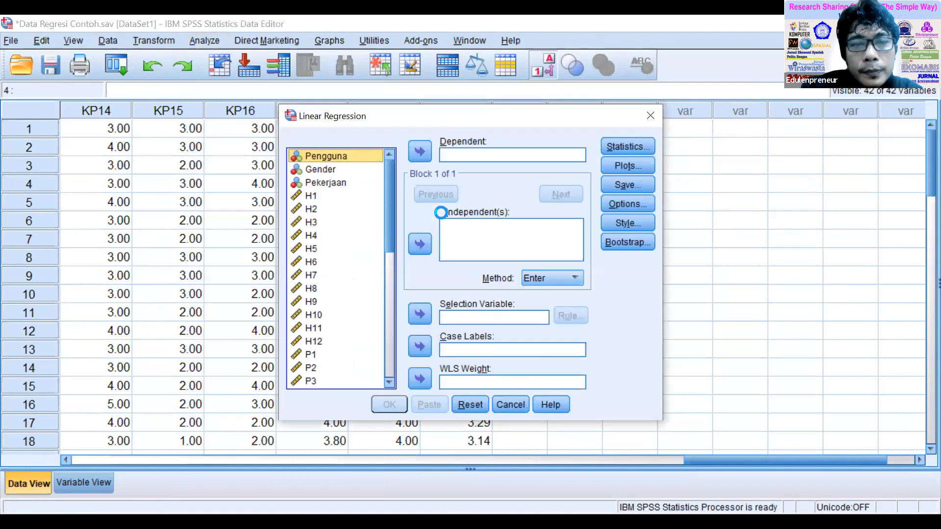
pyautogui.scroll(-8, 382, 344)
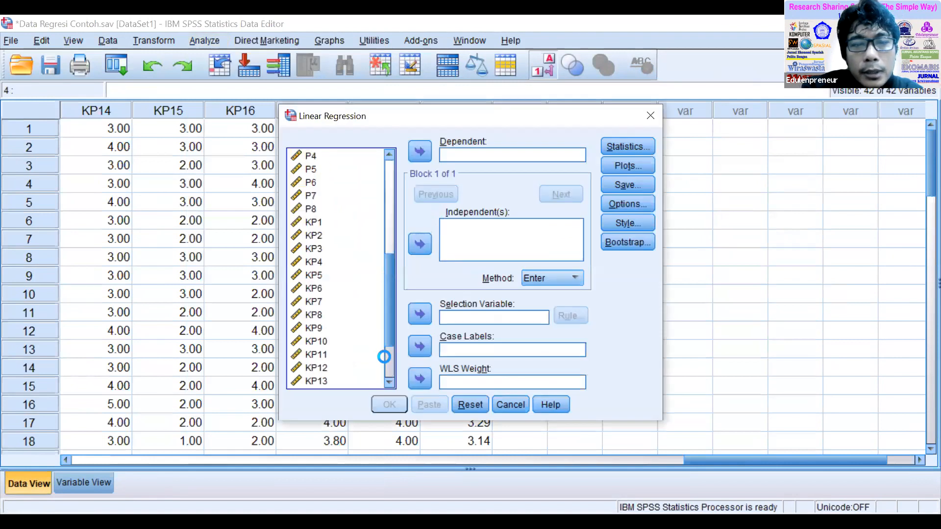
pyautogui.click(343, 382)
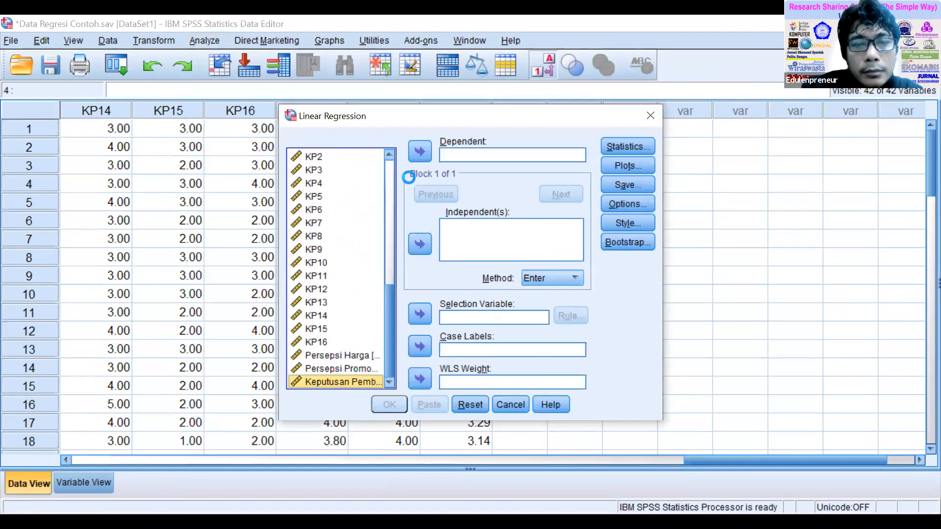
pyautogui.click(419, 151)
# Add Persepsi Harga [PH] and Persepsi Promosi [PP] as the independent variables of the regression.
pyautogui.click(340, 366)
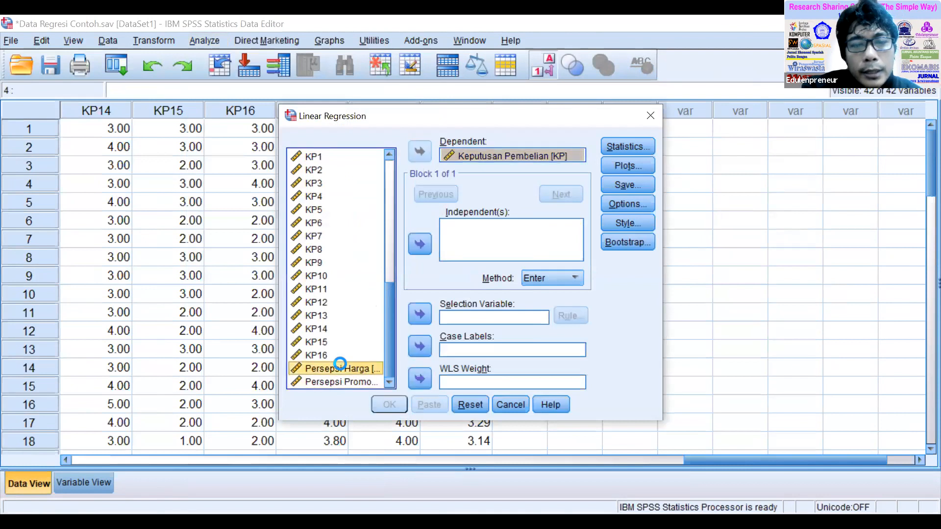
pyautogui.keyDown('shift'); pyautogui.click(339, 382); pyautogui.keyUp('shift')
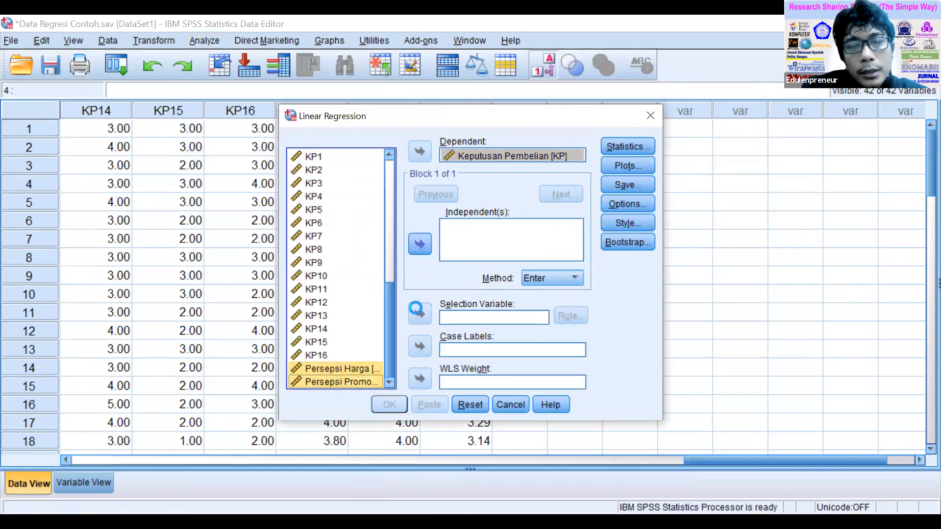
pyautogui.click(420, 244)
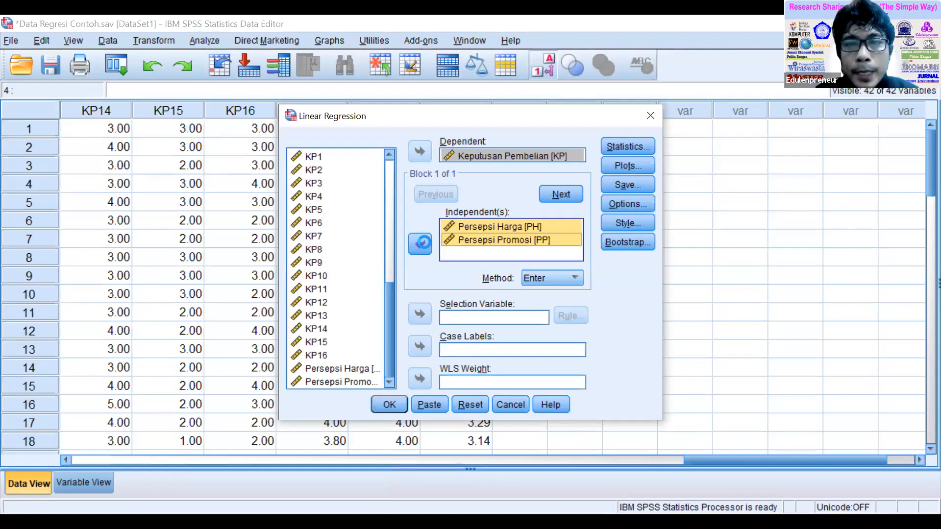
# Set the regression statistics to only Durbin-Watson and Collinearity diagnostics, turning off Estimates and Model fit.
pyautogui.click(627, 147)
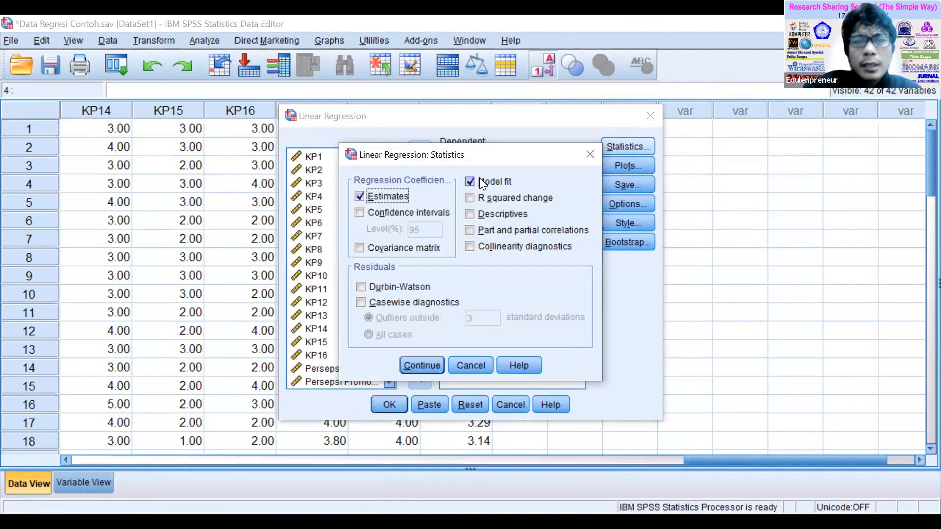
pyautogui.click(479, 179)
pyautogui.click(378, 196)
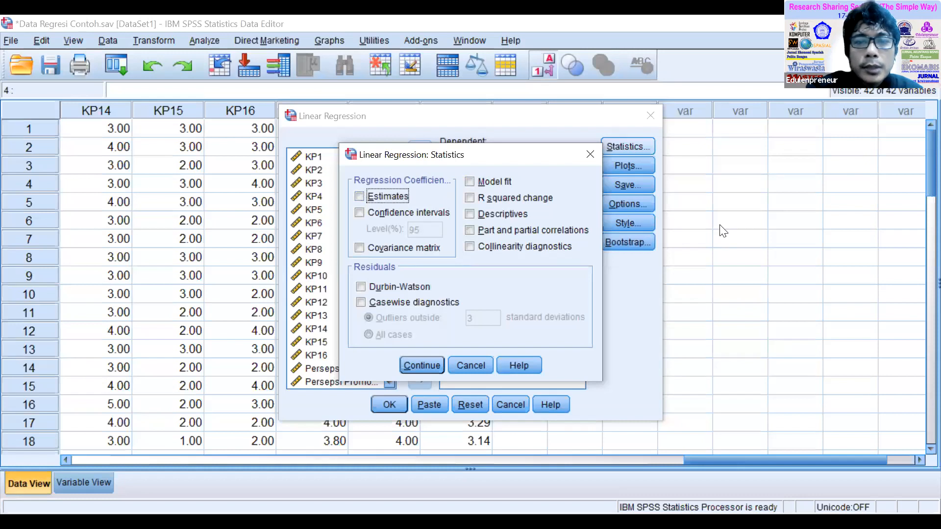
pyautogui.click(361, 287)
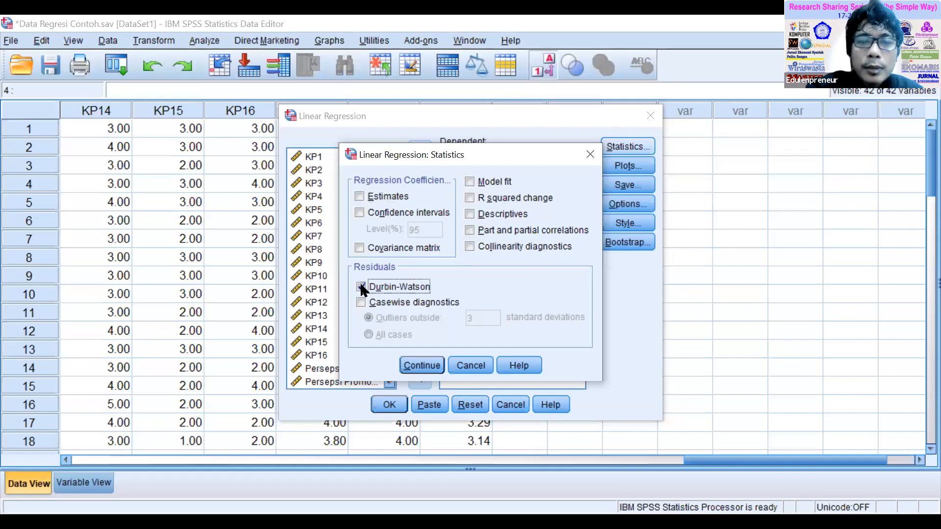
pyautogui.click(472, 245)
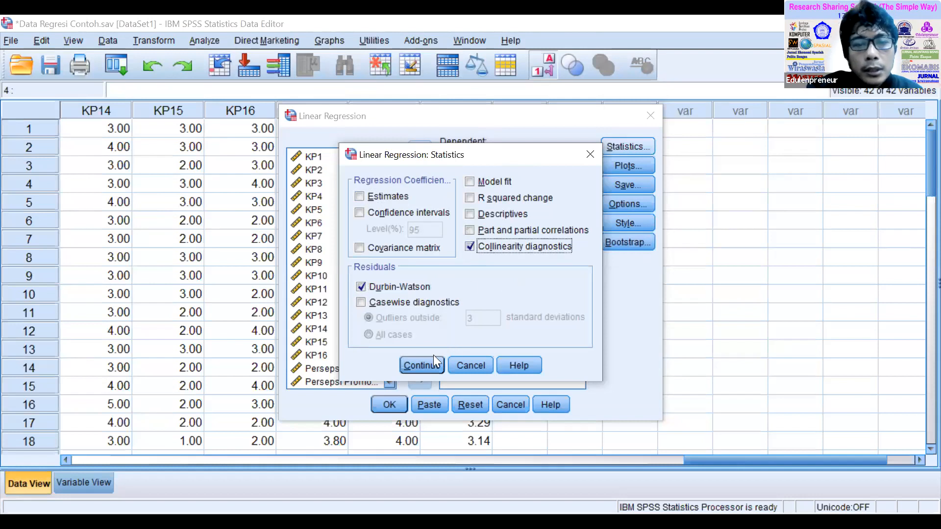
pyautogui.click(421, 362)
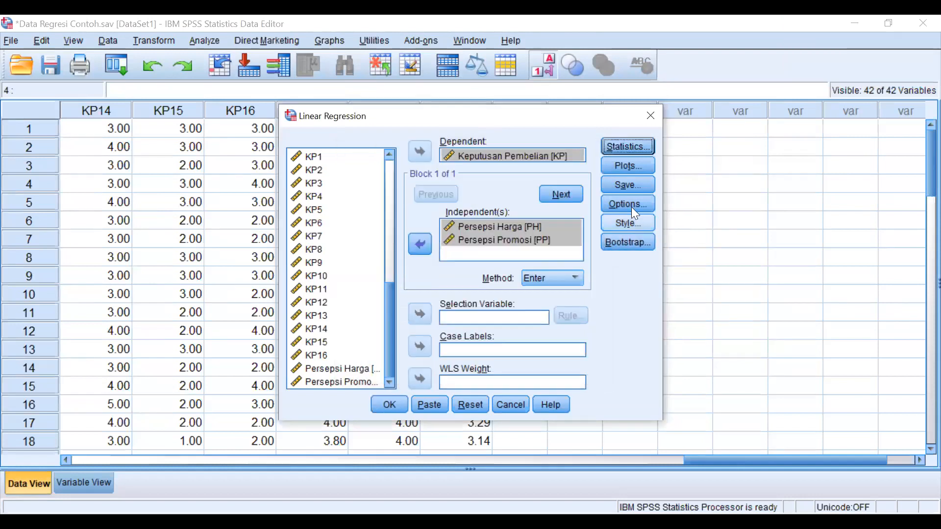
# Define a regression scatterplot with *SRESID on the Y axis and *ZPRED on the X axis.
pyautogui.click(636, 166)
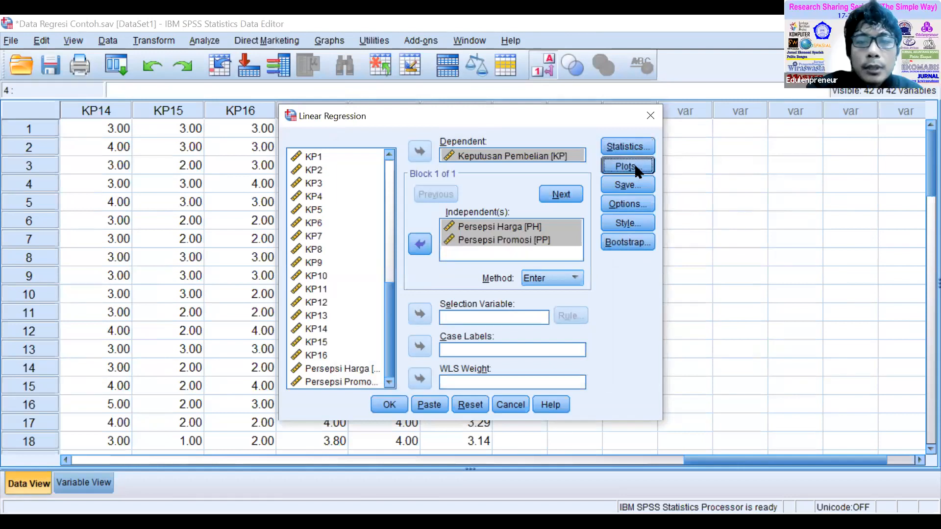
pyautogui.click(356, 252)
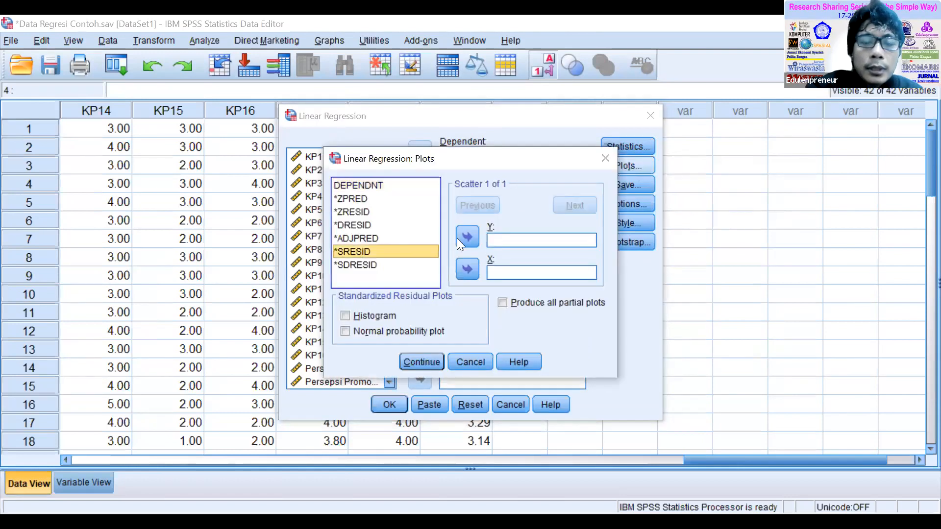
pyautogui.click(468, 238)
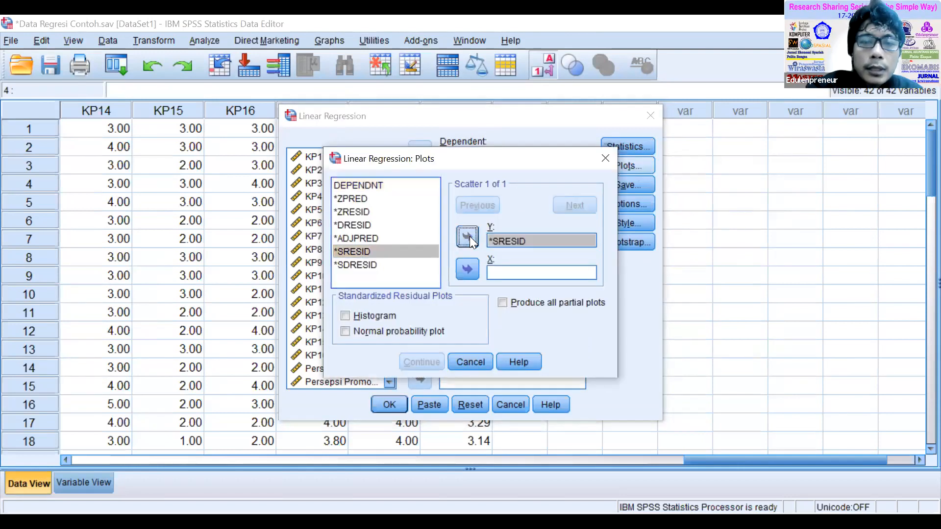
pyautogui.click(358, 201)
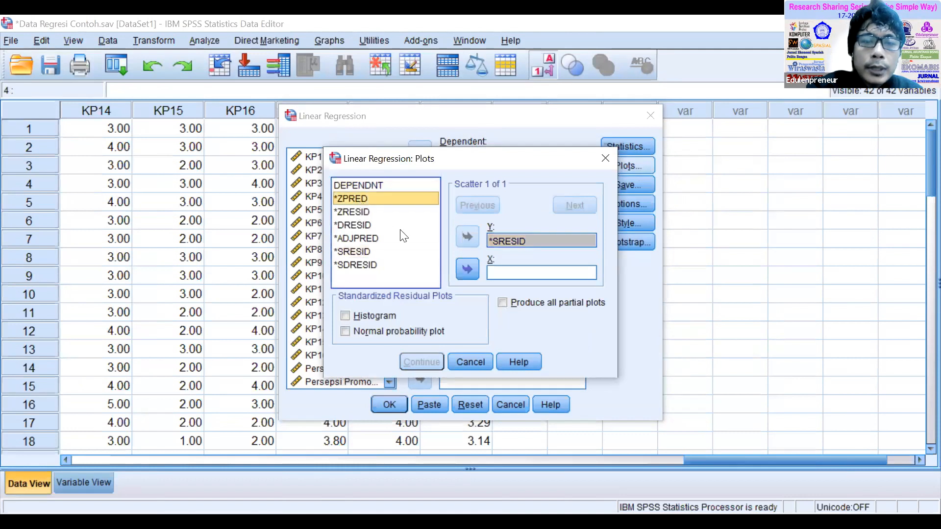
pyautogui.click(467, 268)
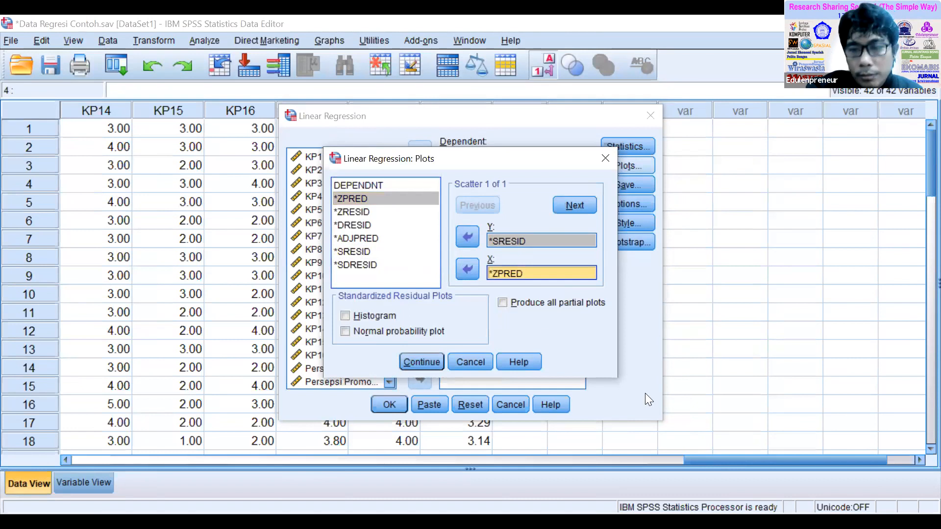
# Include the Histogram and Normal probability plot of the standardized residuals and accept the plot settings.
pyautogui.click(366, 315)
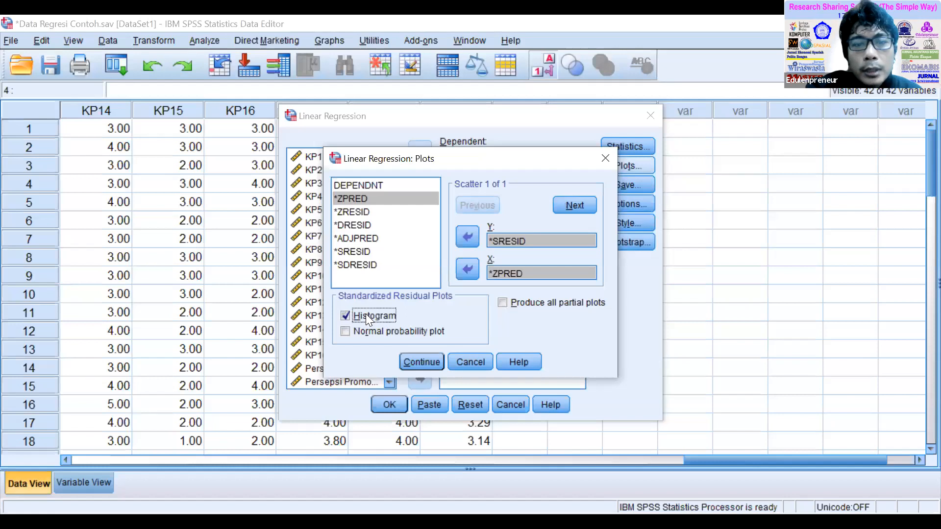
pyautogui.click(347, 331)
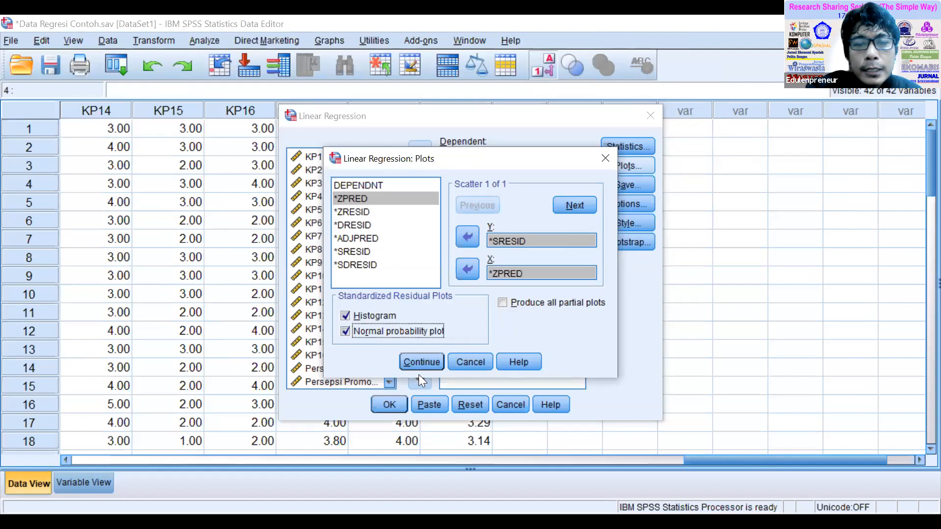
pyautogui.click(426, 362)
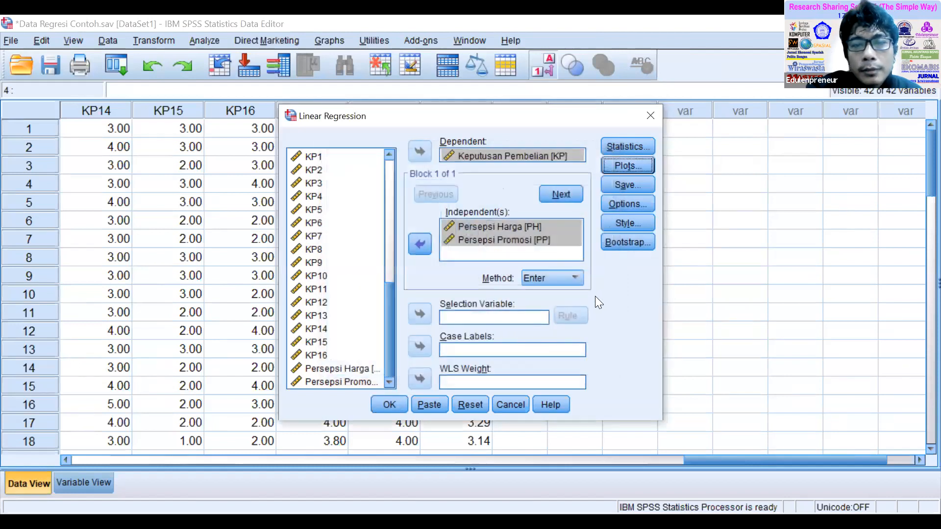
# Keep Enter as the regression method and run the linear regression.
pyautogui.click(576, 278)
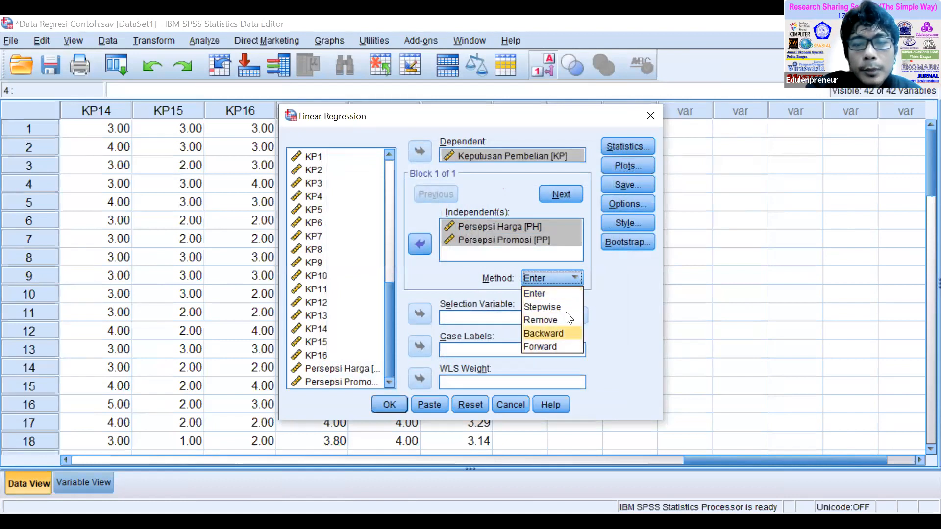
pyautogui.click(566, 294)
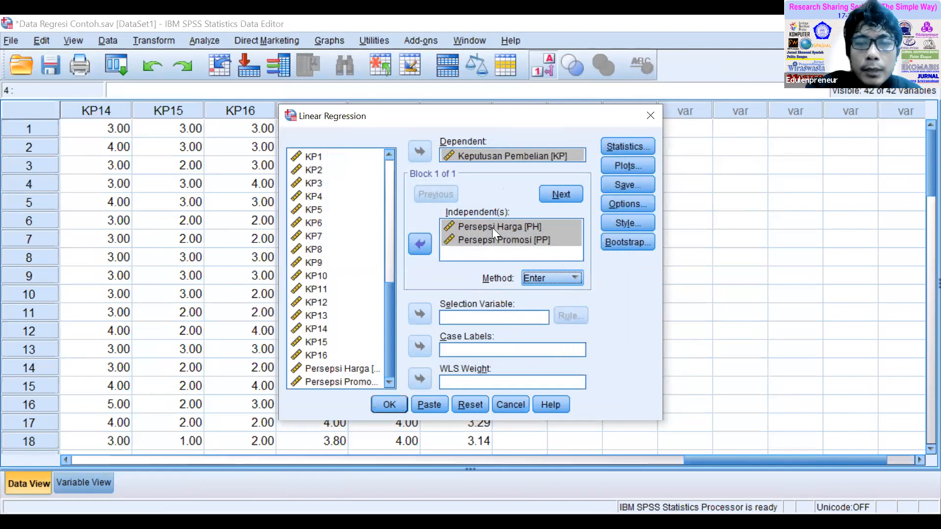
pyautogui.click(389, 404)
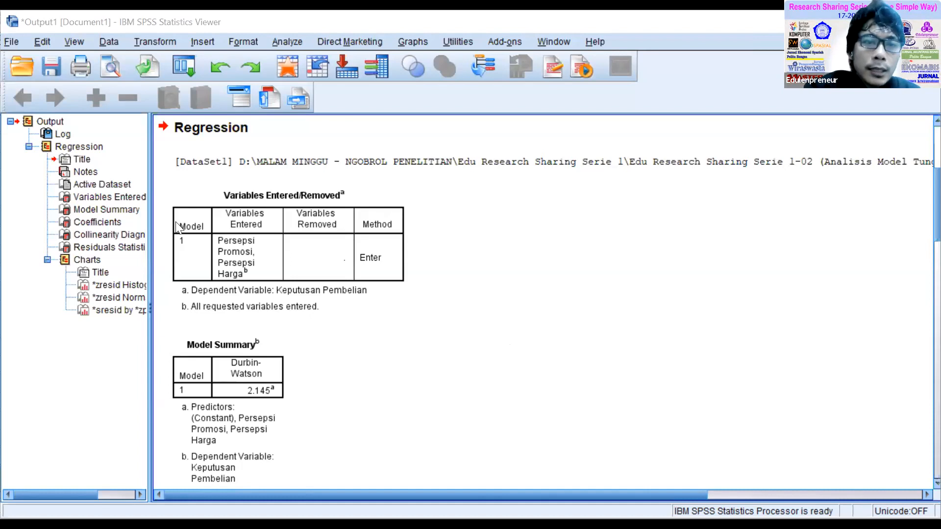
# Examine the Tolerance and VIF collinearity statistics of both predictors in the Coefficients table.
pyautogui.scroll(-3, 603, 274)
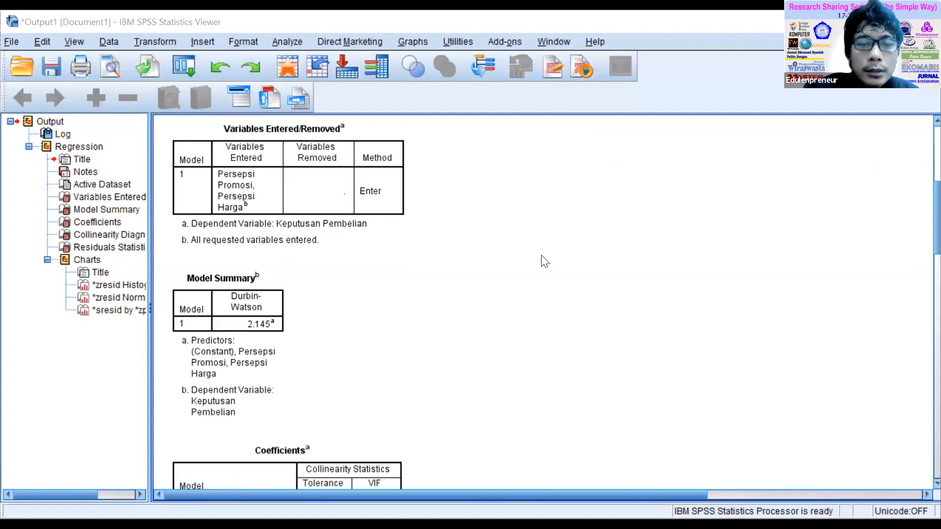
pyautogui.scroll(-7, 545, 257)
pyautogui.scroll(2, 552, 242)
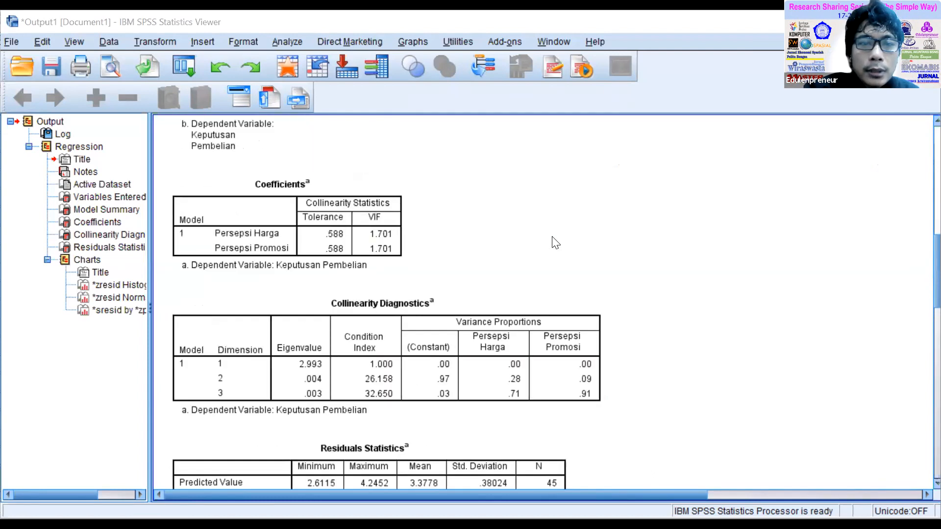
pyautogui.click(354, 223)
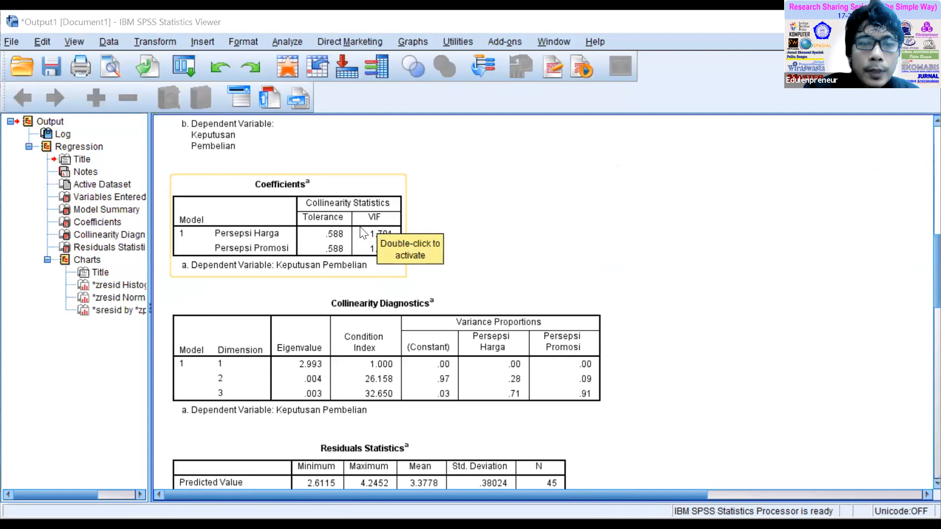
pyautogui.click(248, 223)
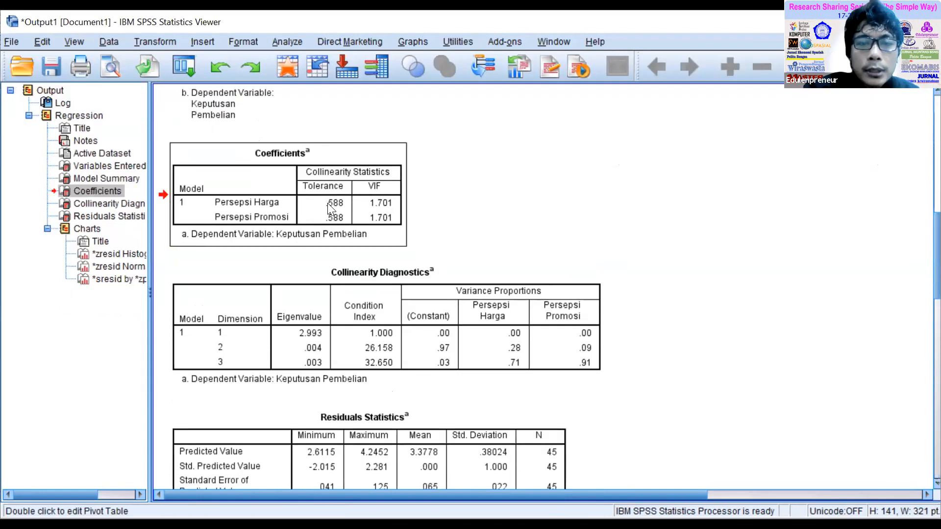
pyautogui.doubleClick(328, 203)
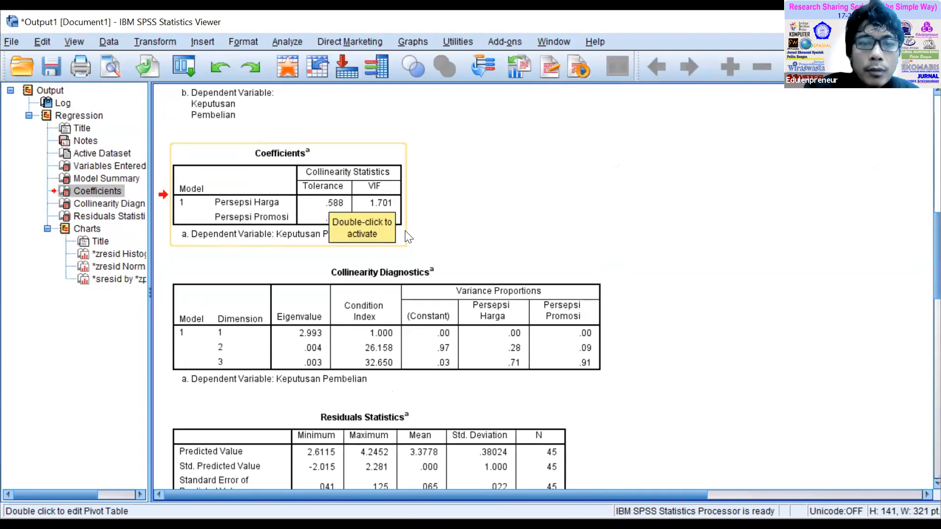
pyautogui.click(550, 223)
pyautogui.click(360, 153)
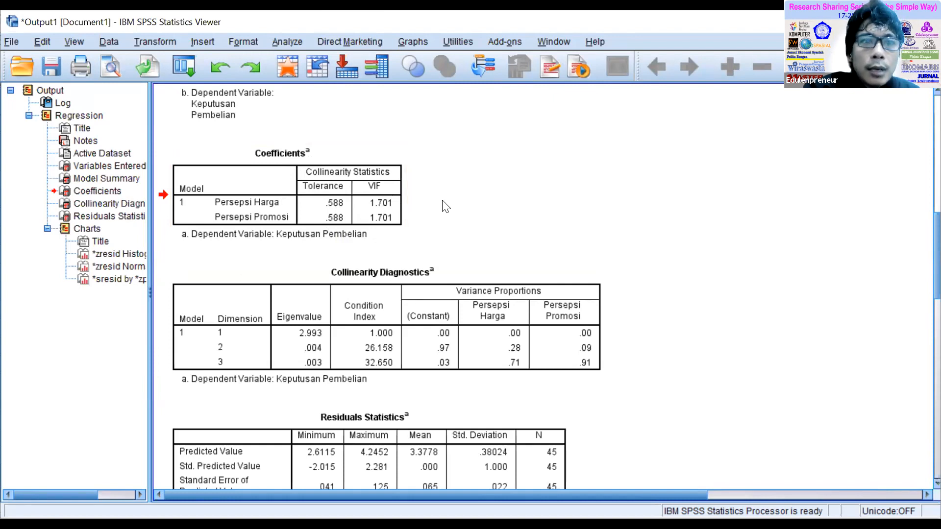
# Examine the Durbin-Watson statistic in the Model Summary table.
pyautogui.scroll(8, 544, 215)
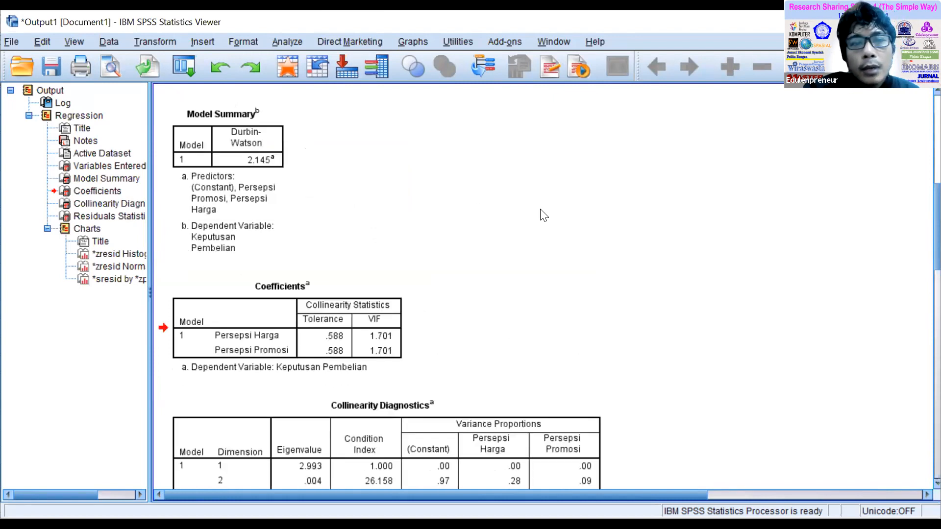
pyautogui.scroll(-3, 542, 212)
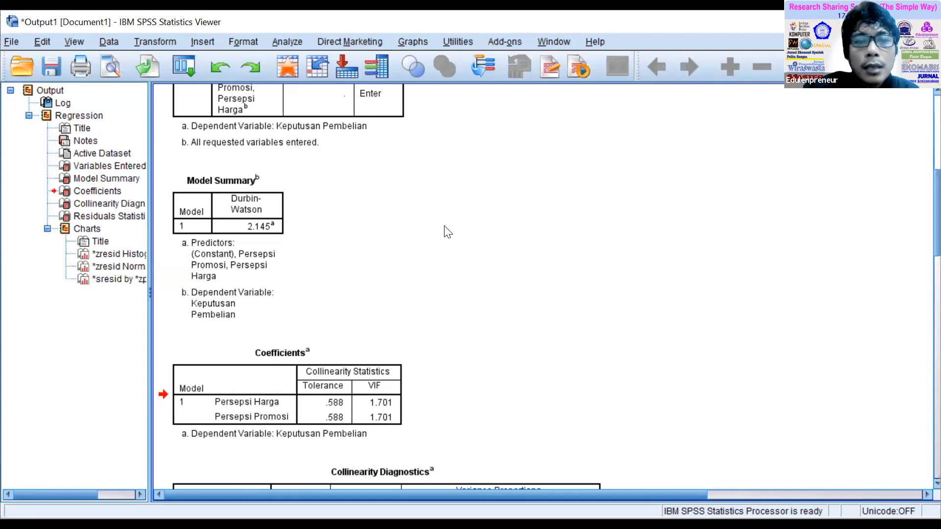
pyautogui.click(241, 242)
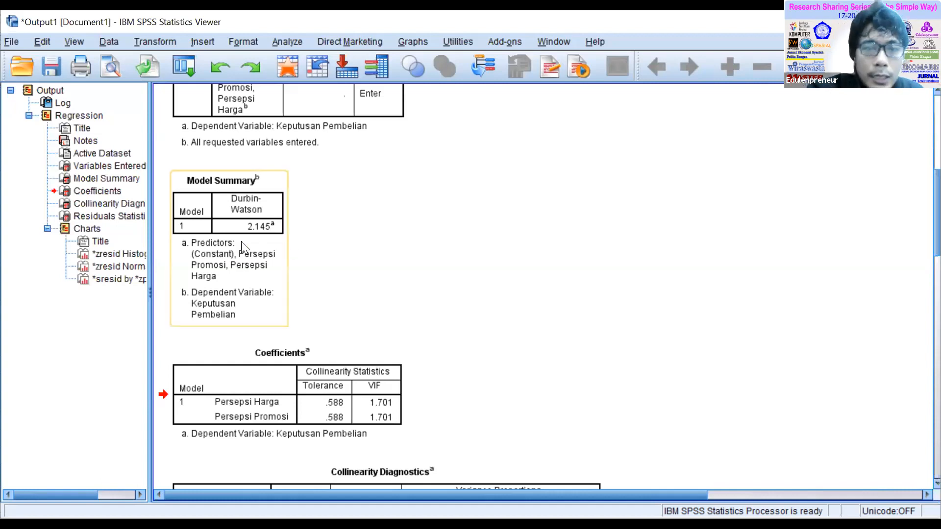
pyautogui.click(346, 237)
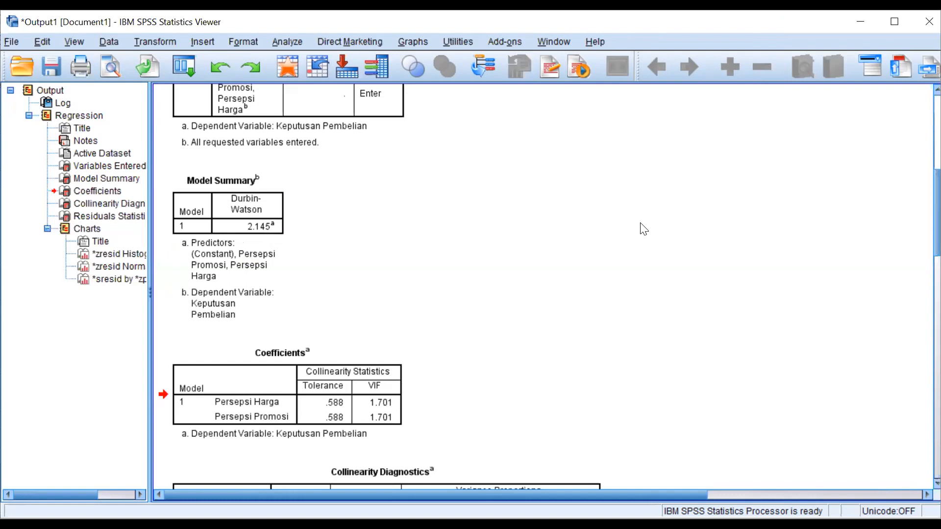
pyautogui.scroll(-3, 549, 237)
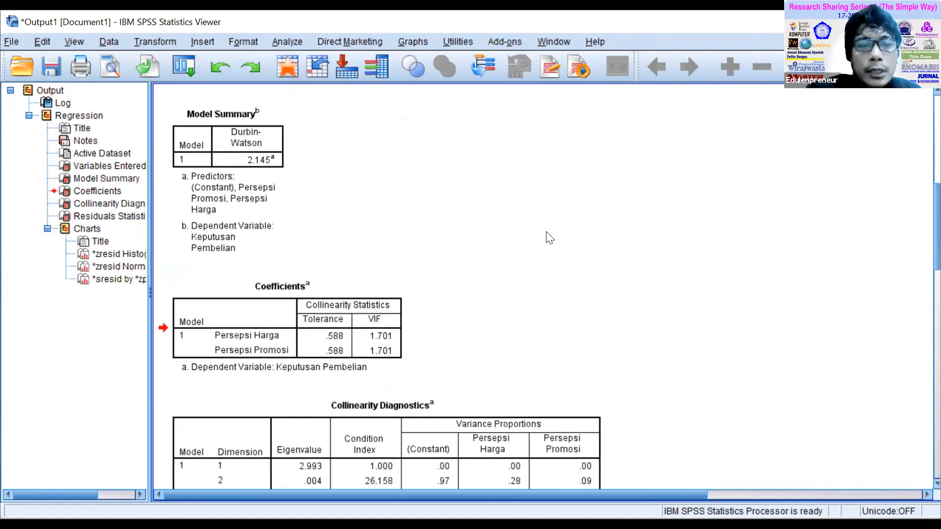
# Examine the residual charts in the output: the *sresid by *zpred scatterplot, the *zresid histogram and the normal P-P plot.
pyautogui.click(115, 278)
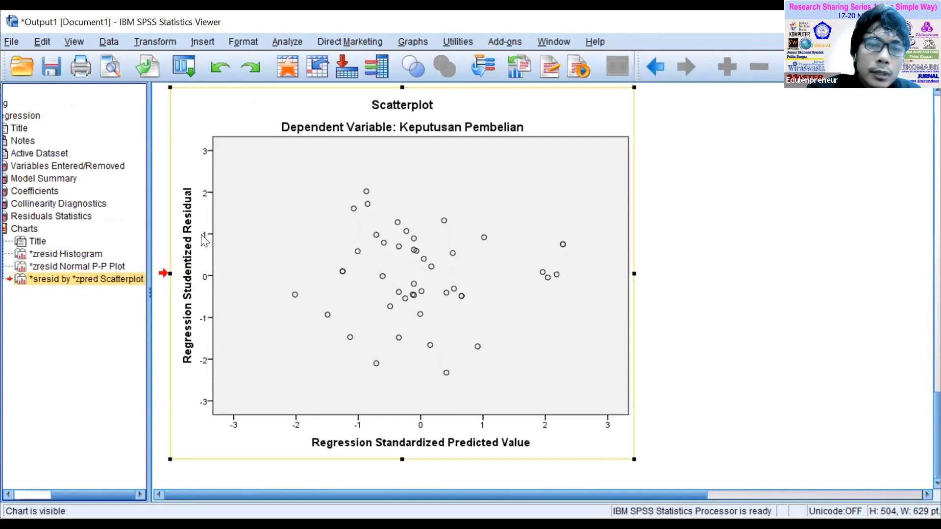
pyautogui.click(413, 290)
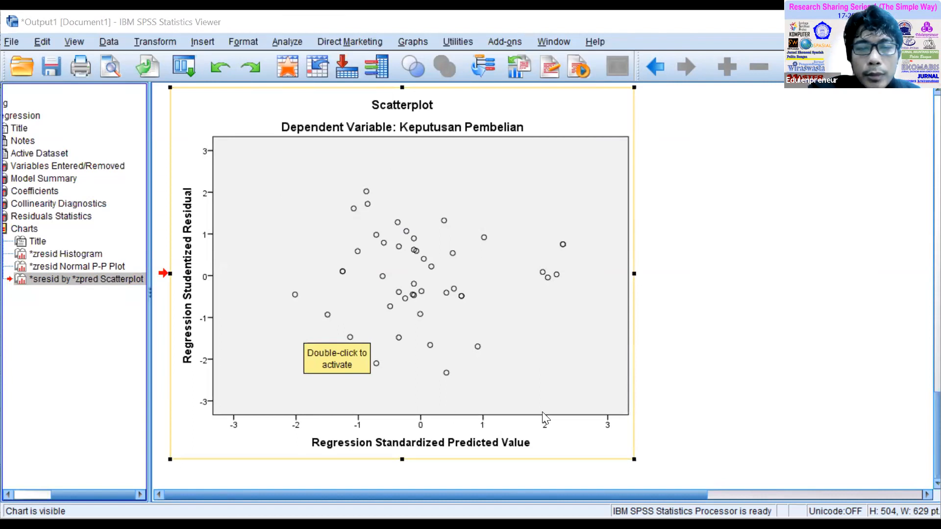
pyautogui.click(296, 302)
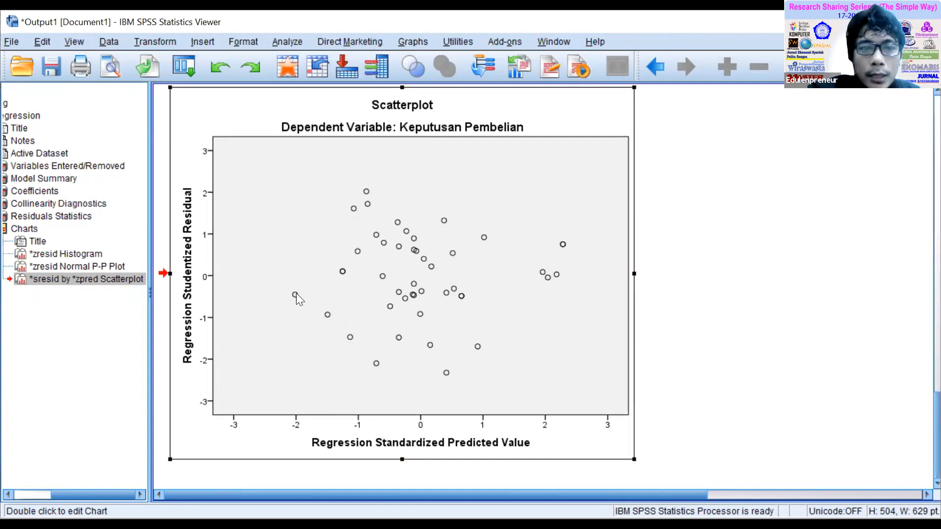
pyautogui.doubleClick(296, 294)
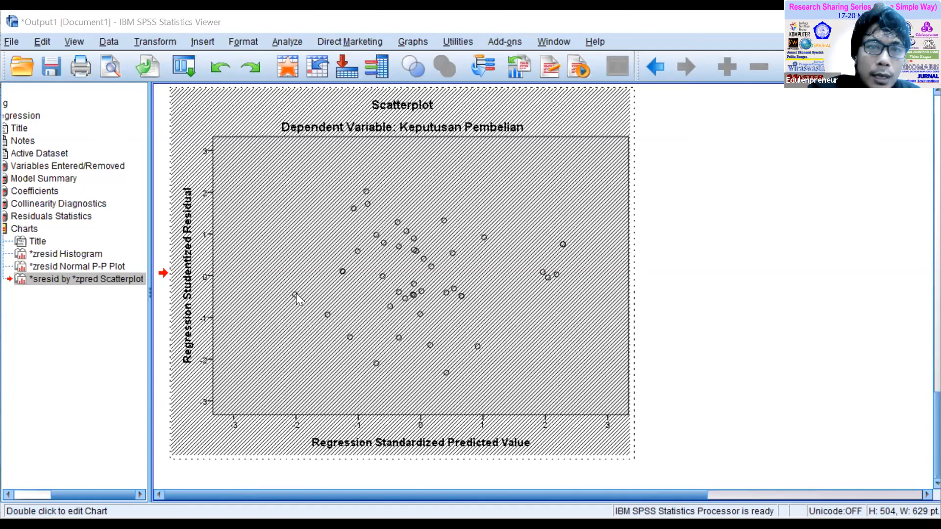
pyautogui.click(536, 44)
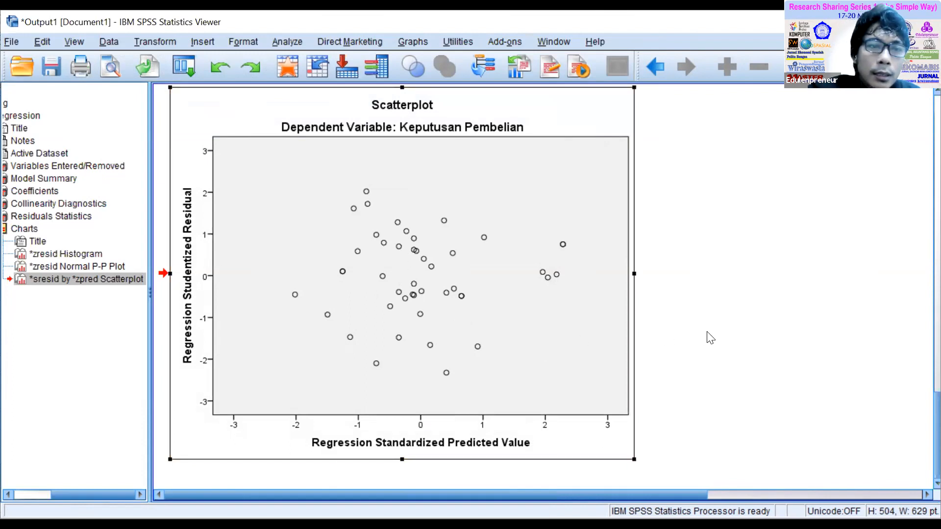
pyautogui.click(72, 254)
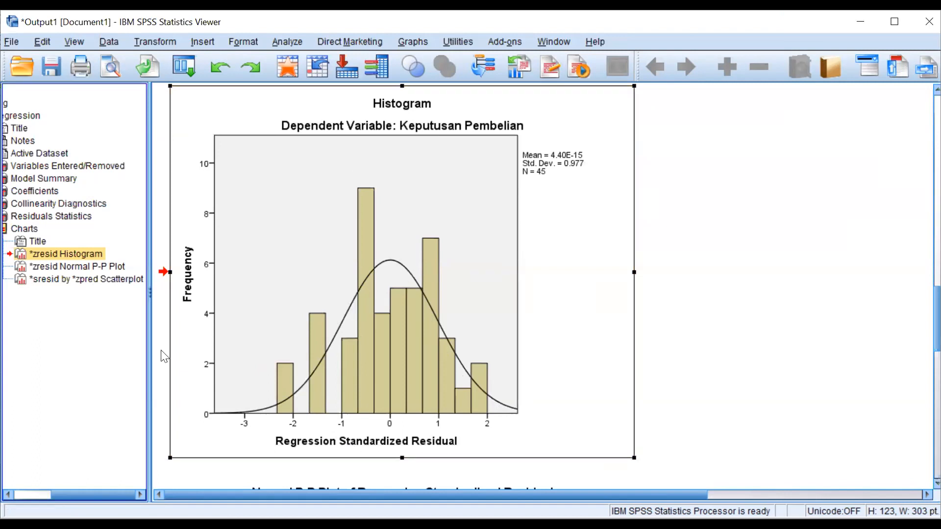
pyautogui.click(100, 269)
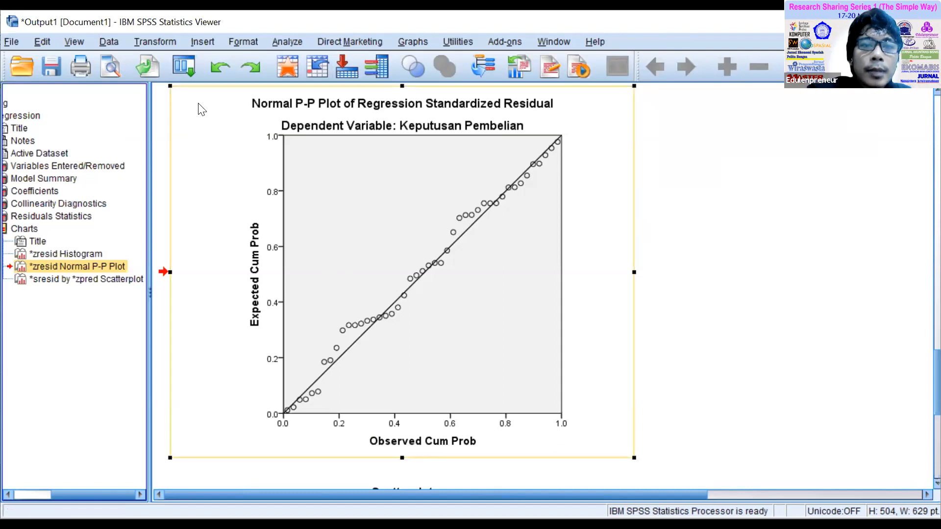
# Reopen the linear regression and set its statistics to Model fit and Estimates, with Durbin-Watson and Collinearity diagnostics turned off.
pyautogui.click(290, 41)
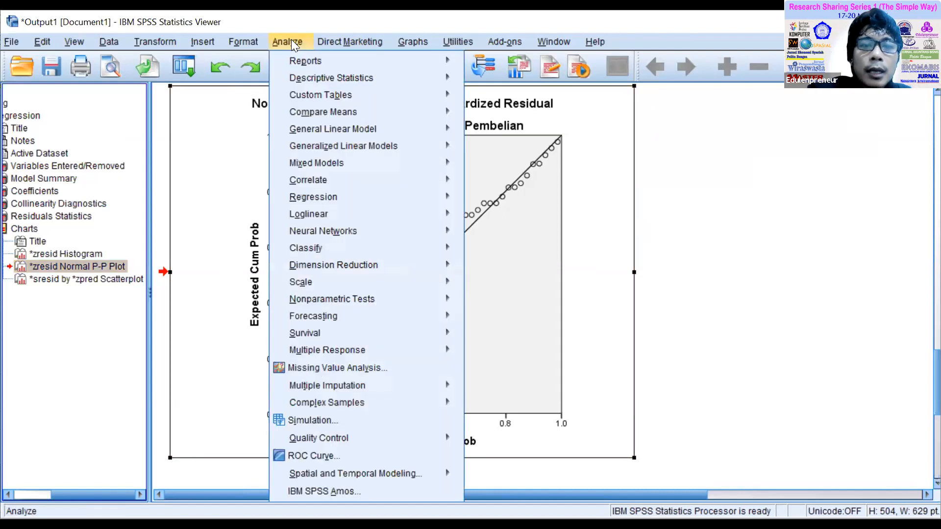
pyautogui.moveTo(358, 192)
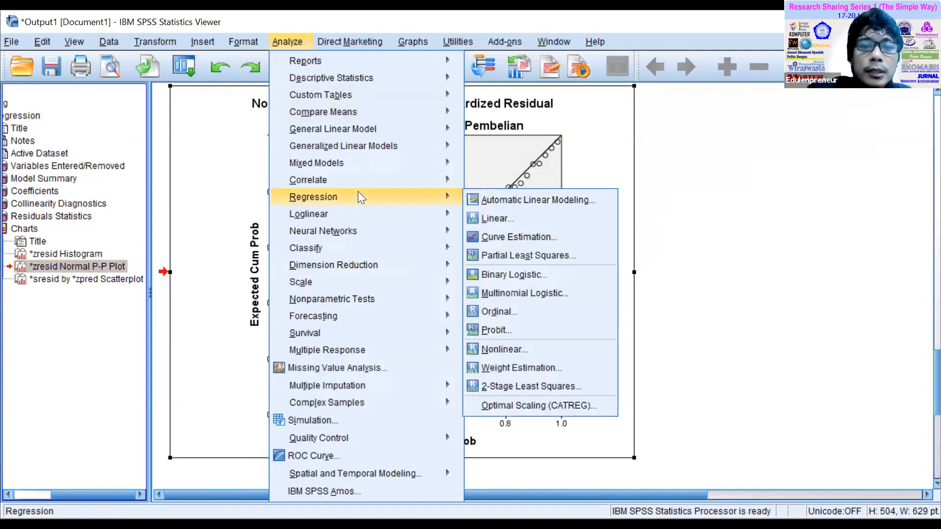
pyautogui.click(503, 220)
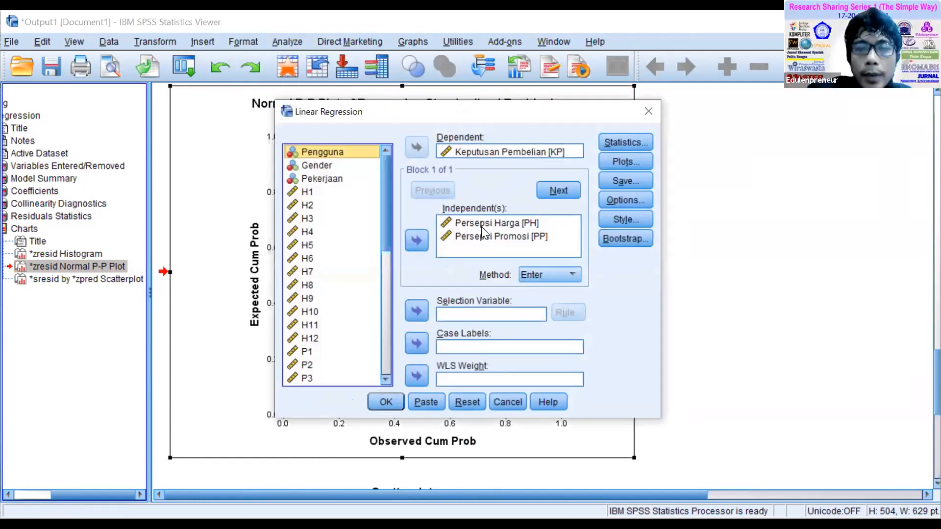
pyautogui.click(629, 142)
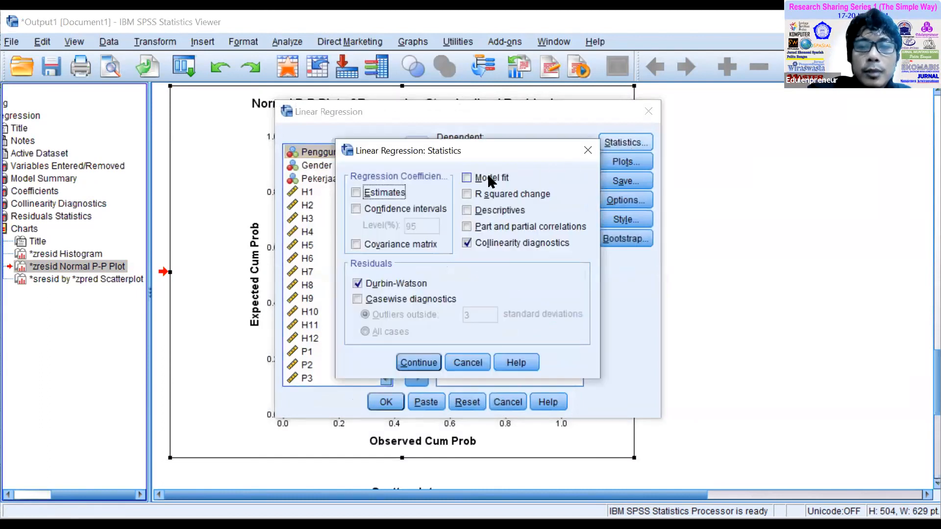
pyautogui.click(488, 177)
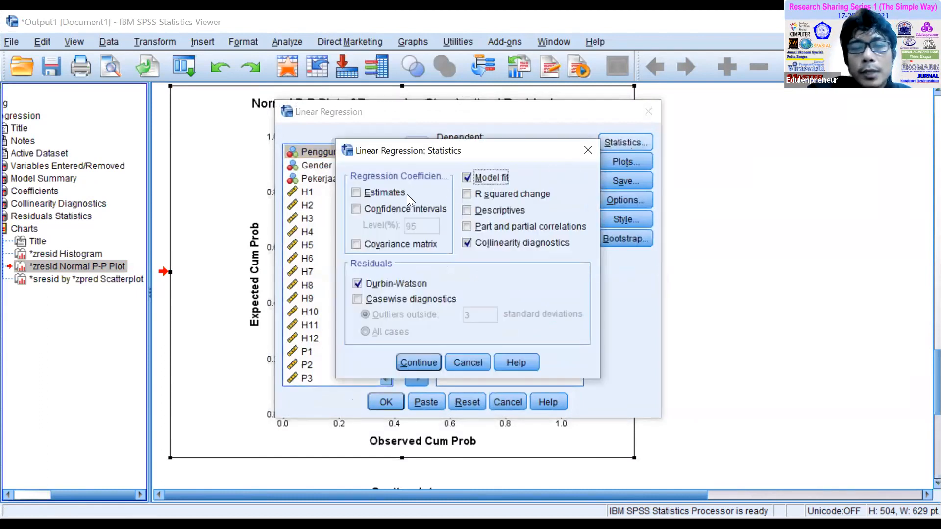
pyautogui.click(388, 193)
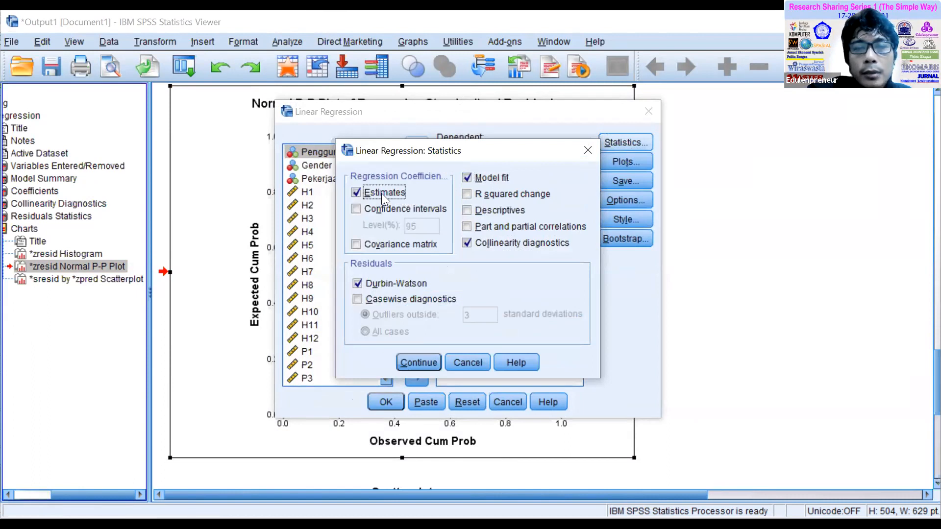
pyautogui.click(356, 284)
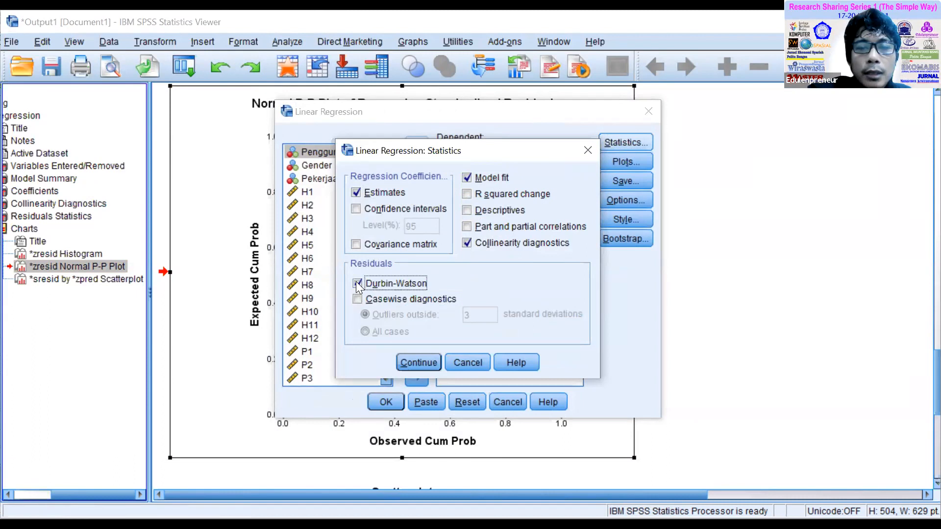
pyautogui.click(357, 284)
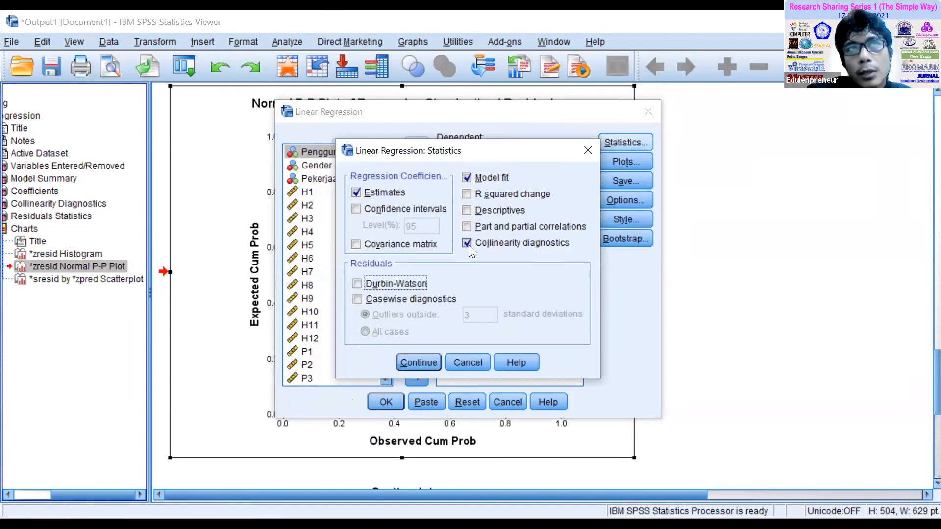
pyautogui.click(468, 244)
pyautogui.click(420, 362)
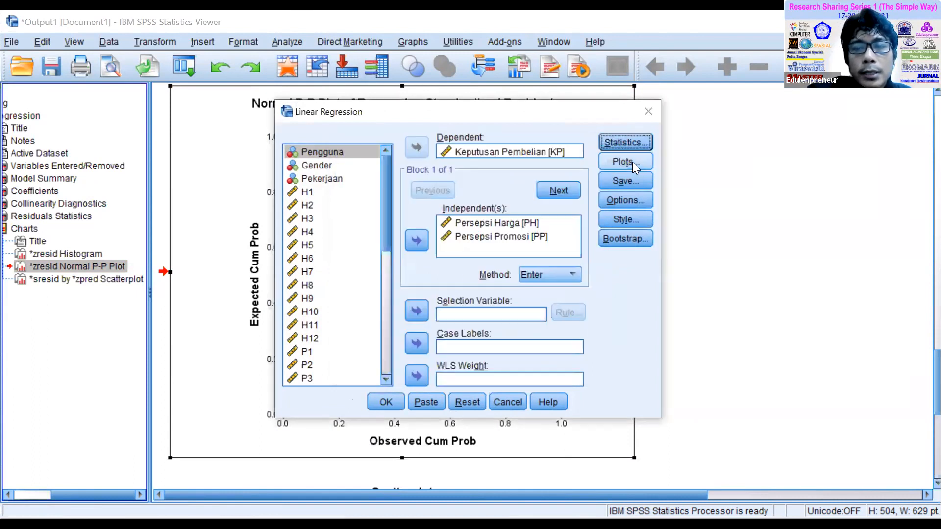
# Remove *SRESID and *ZPRED from the scatterplot axes, turn off the histogram and normal probability plot, and rerun the regression.
pyautogui.click(632, 161)
pyautogui.click(509, 236)
pyautogui.click(463, 231)
pyautogui.click(507, 263)
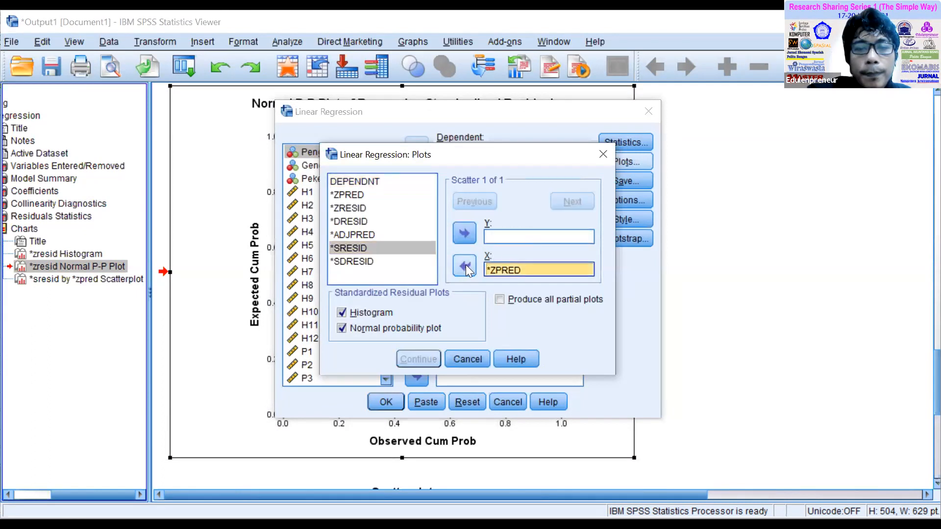
pyautogui.click(464, 266)
pyautogui.click(355, 312)
pyautogui.click(351, 327)
pyautogui.click(420, 351)
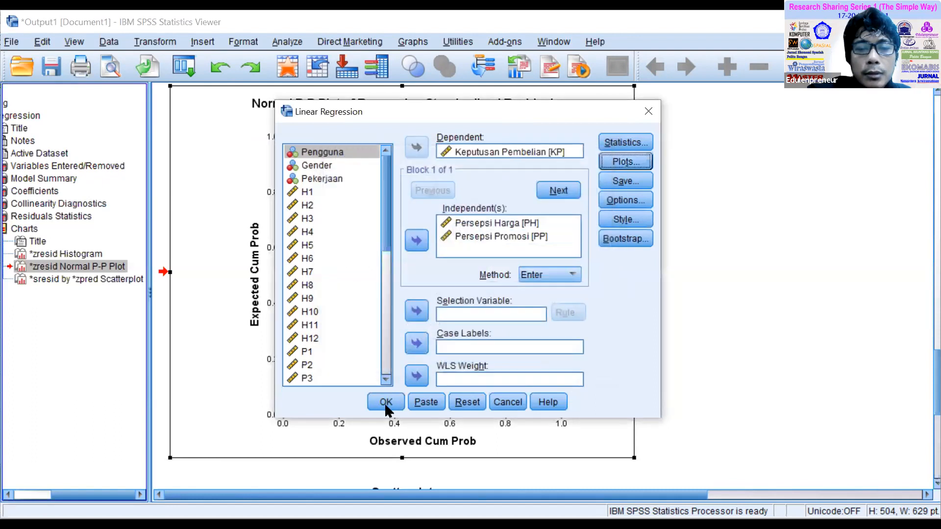
pyautogui.click(385, 402)
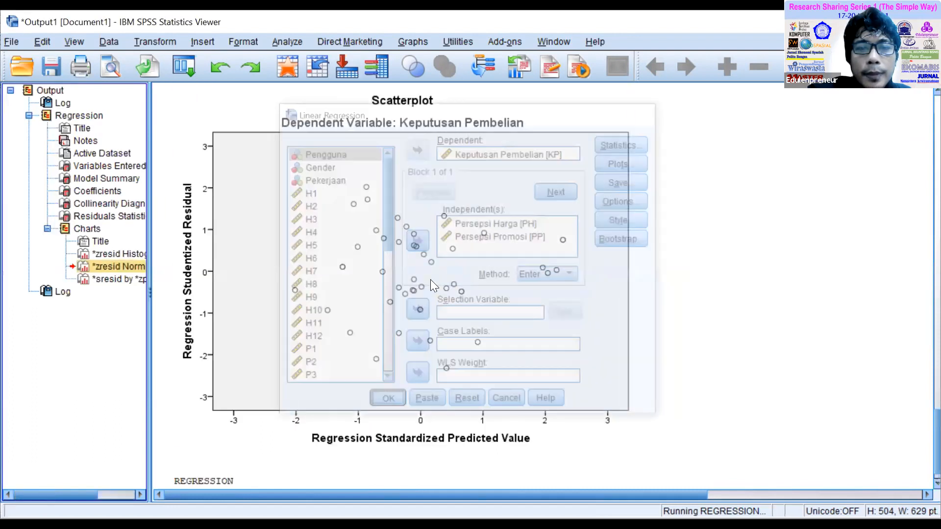
# Examine the Model Summary and ANOVA tables of the rerun regression.
pyautogui.scroll(-3, 398, 266)
pyautogui.scroll(3, 406, 262)
pyautogui.scroll(-3, 419, 254)
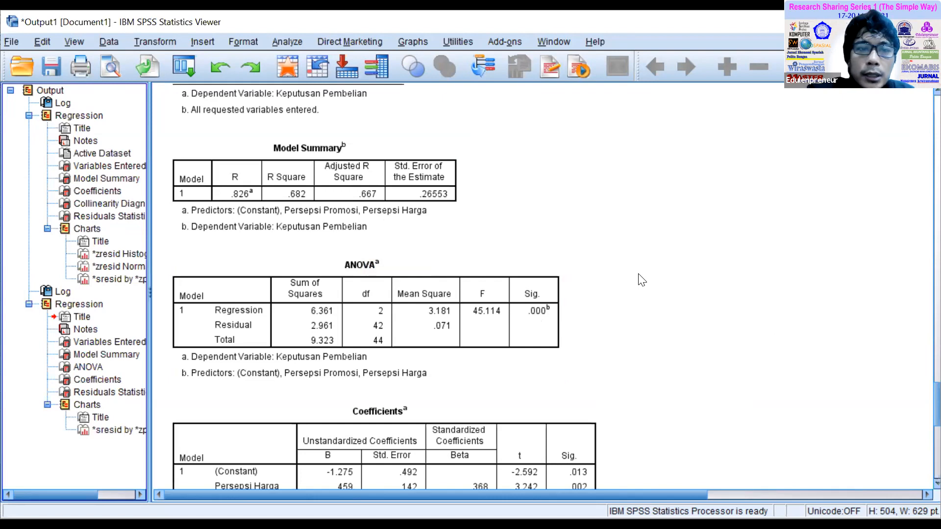
# Examine the B, t and Sig. values of Persepsi Harga and Persepsi Promosi in the rerun regression's Coefficients table.
pyautogui.scroll(-7, 642, 280)
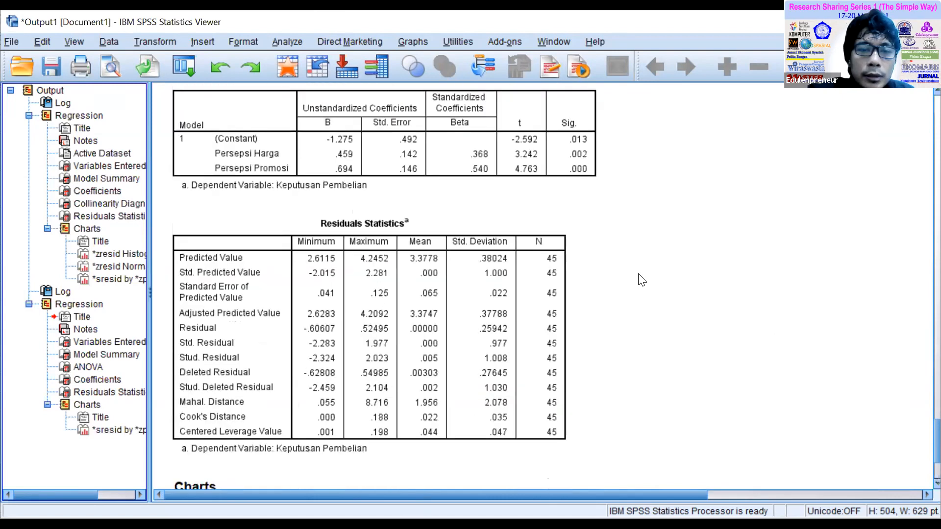
pyautogui.scroll(3, 640, 276)
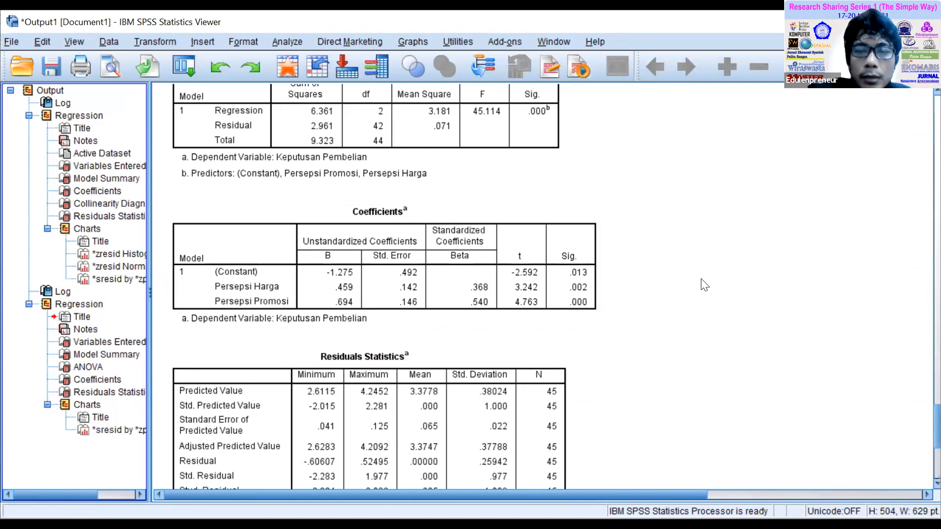
pyautogui.click(592, 267)
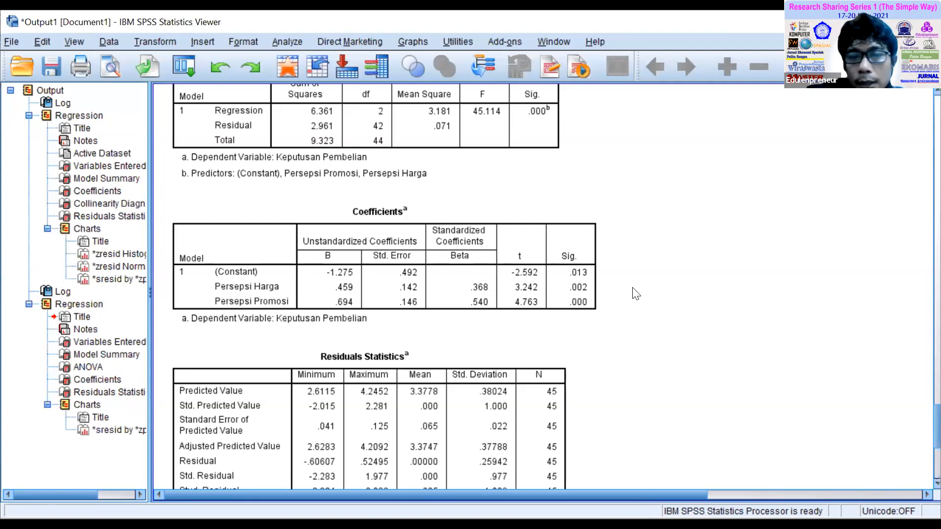
pyautogui.click(576, 300)
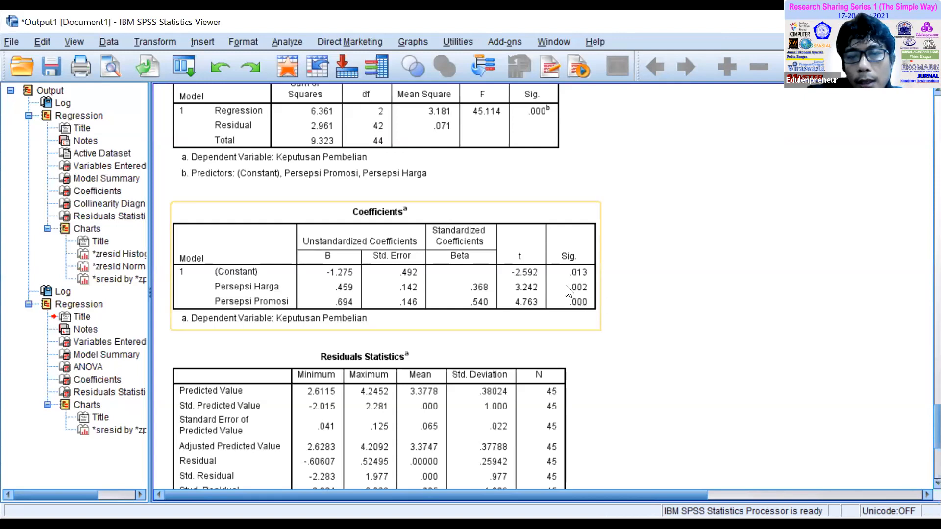
pyautogui.click(631, 293)
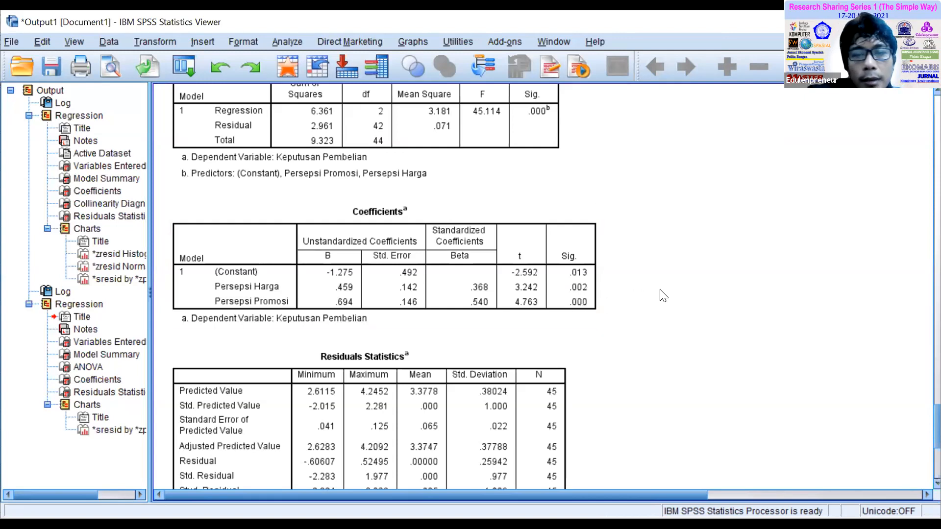
pyautogui.click(434, 314)
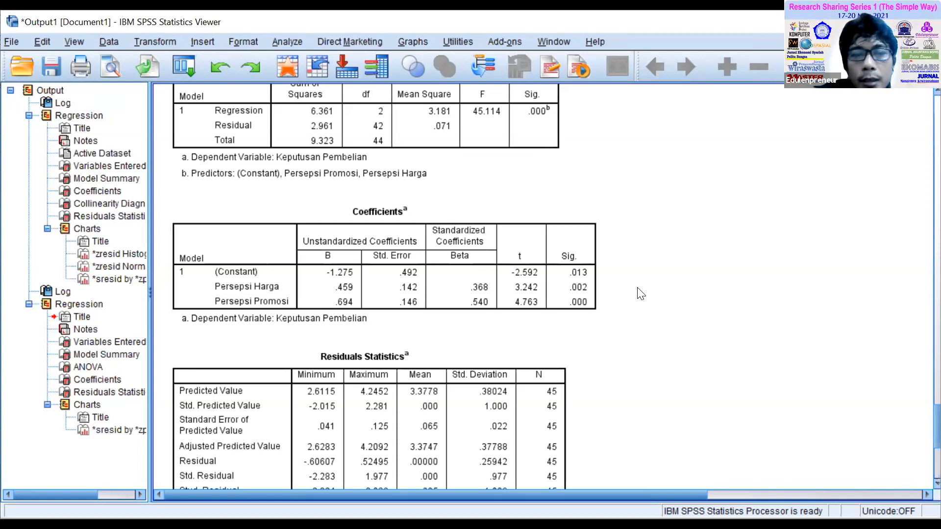
pyautogui.click(253, 305)
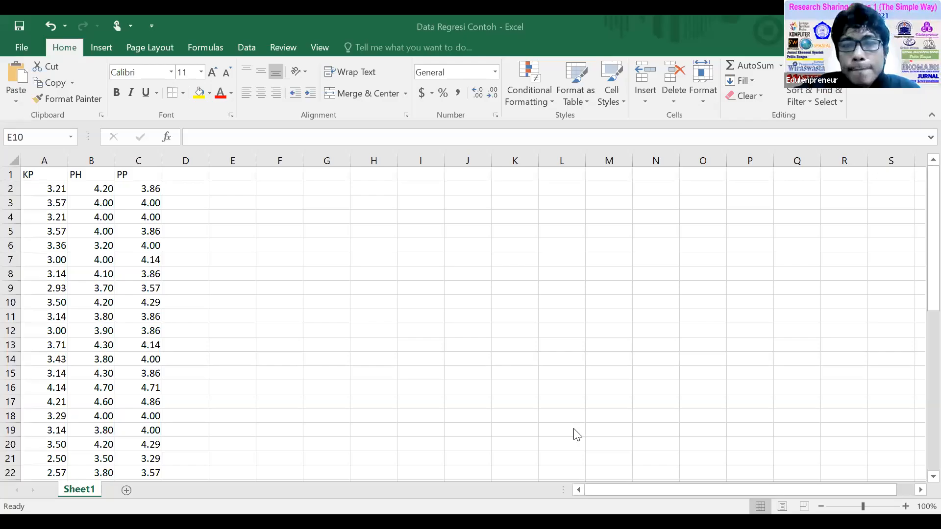
# Review the KP, PH and PP data columns and their headers in the Excel workbook Data Regresi Contoh.
pyautogui.click(137, 189)
pyautogui.click(85, 188)
pyautogui.click(36, 177)
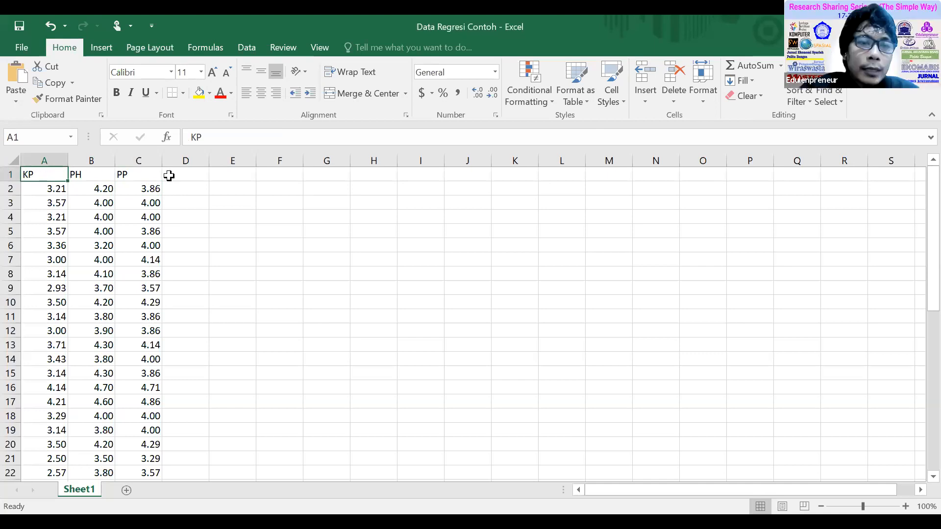
pyautogui.click(189, 173)
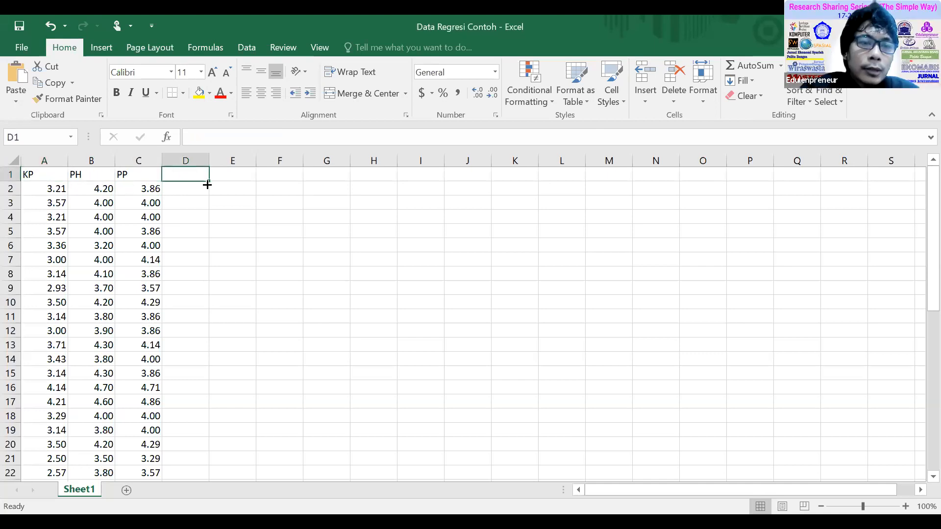
pyautogui.click(30, 177)
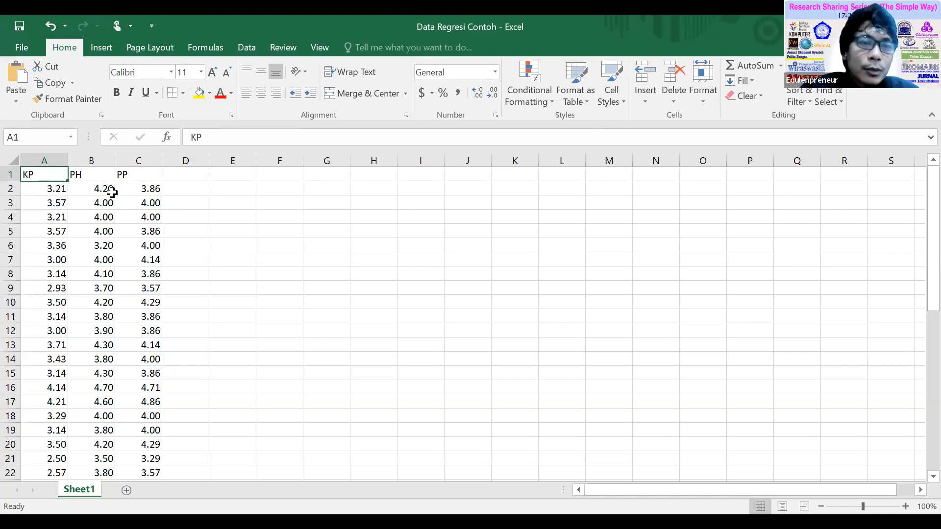
pyautogui.click(169, 189)
pyautogui.click(58, 188)
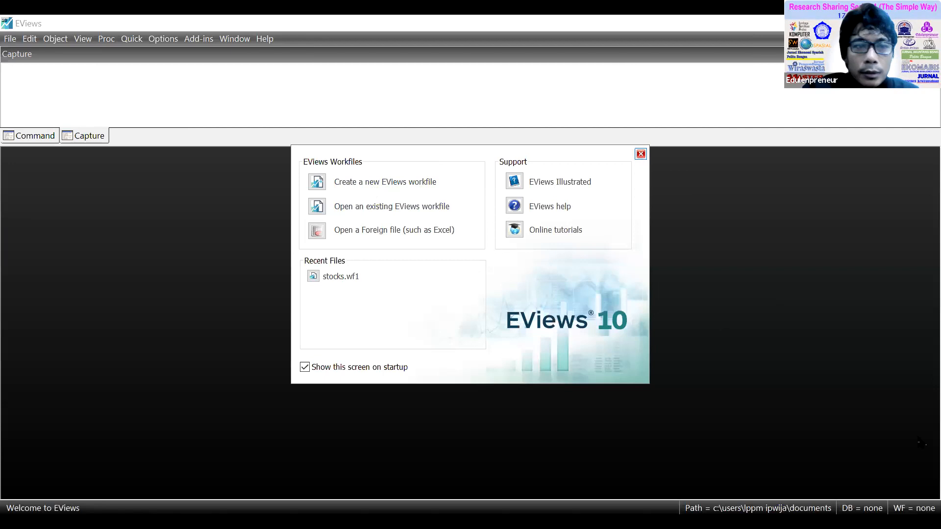
# In EViews, dismiss the startup screen and begin creating a new workfile.
pyautogui.press('Escape')
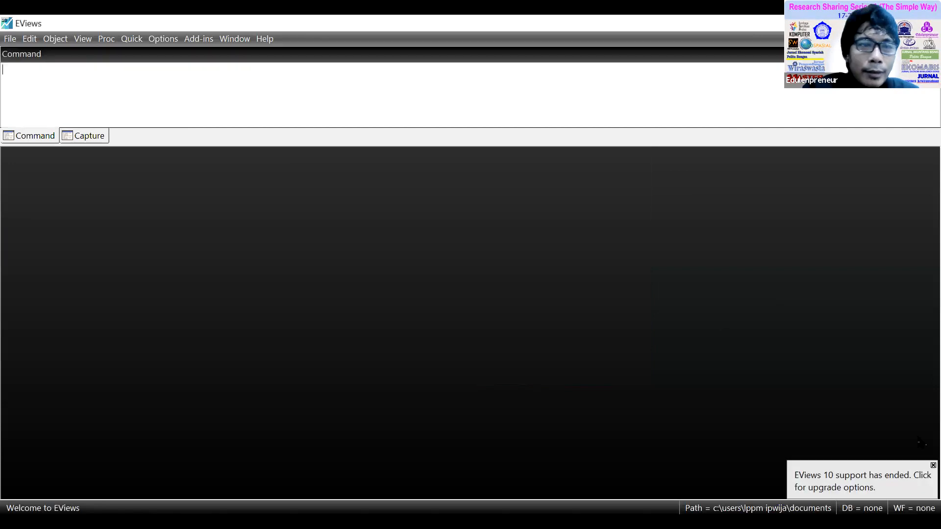
pyautogui.click(9, 39)
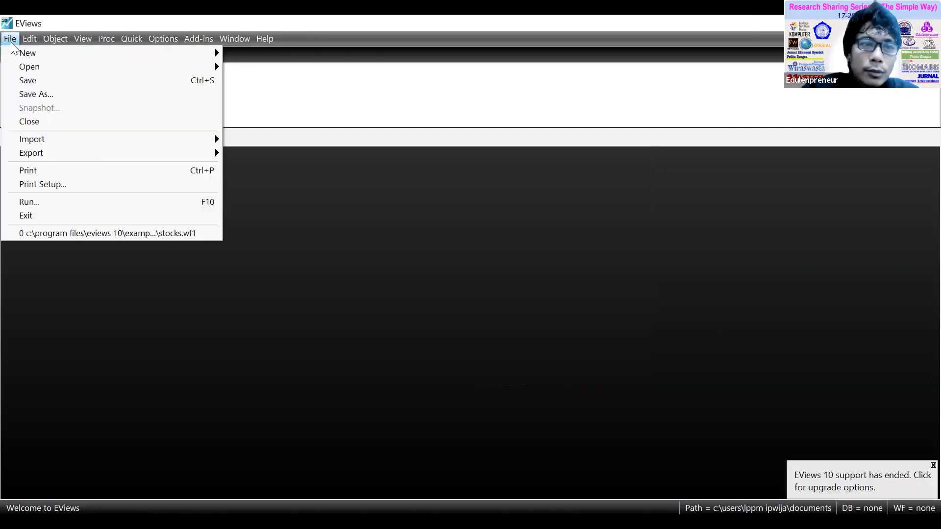
pyautogui.moveTo(28, 54)
pyautogui.click(271, 53)
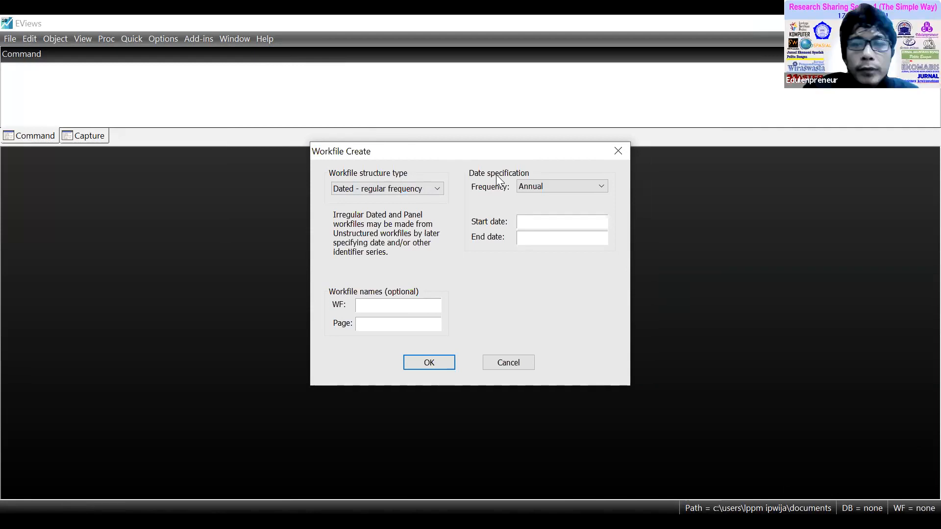
# Compare the Unstructured / Undated, Dated - regular frequency and Balanced Panel workfile structures and look through their range and frequency settings.
pyautogui.click(437, 190)
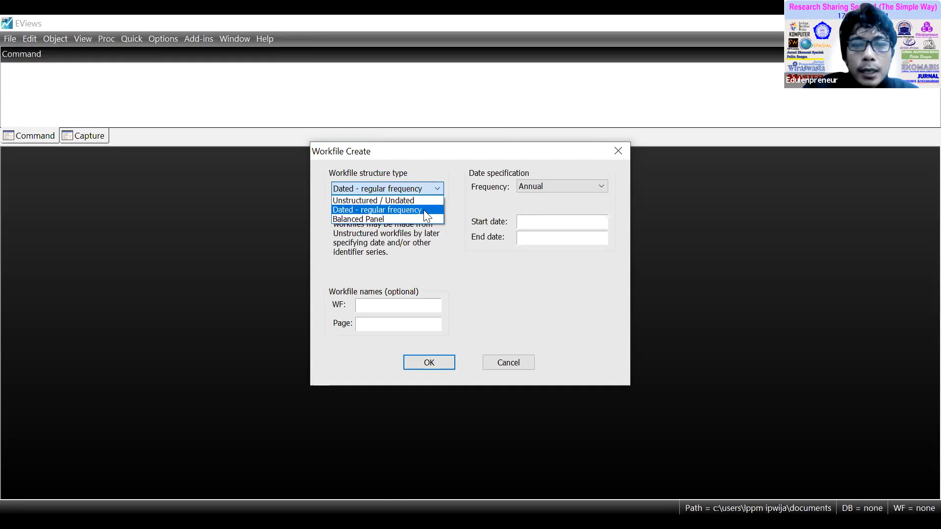
pyautogui.click(406, 201)
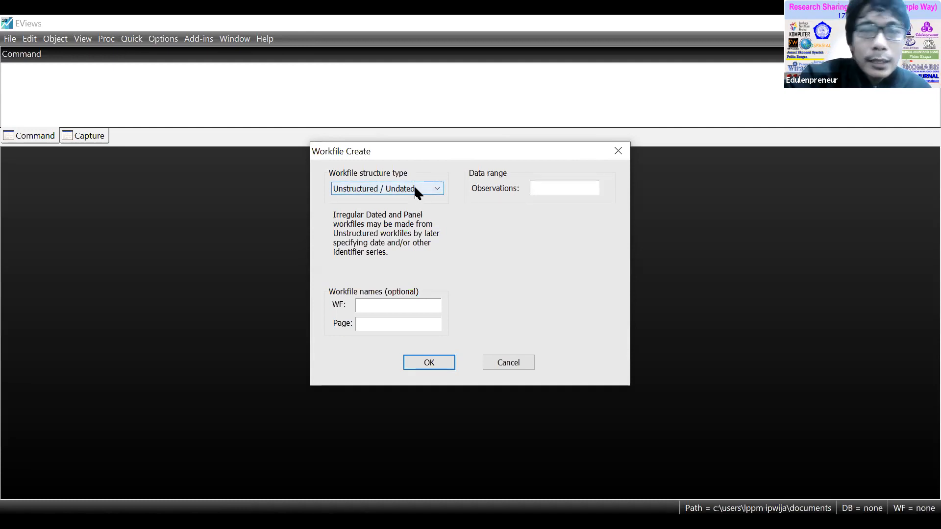
pyautogui.click(417, 190)
pyautogui.click(407, 212)
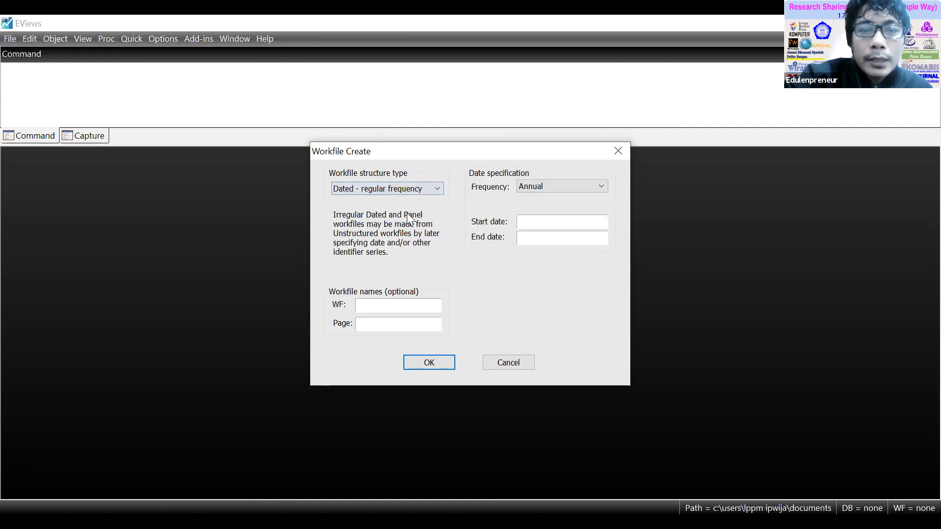
pyautogui.click(601, 187)
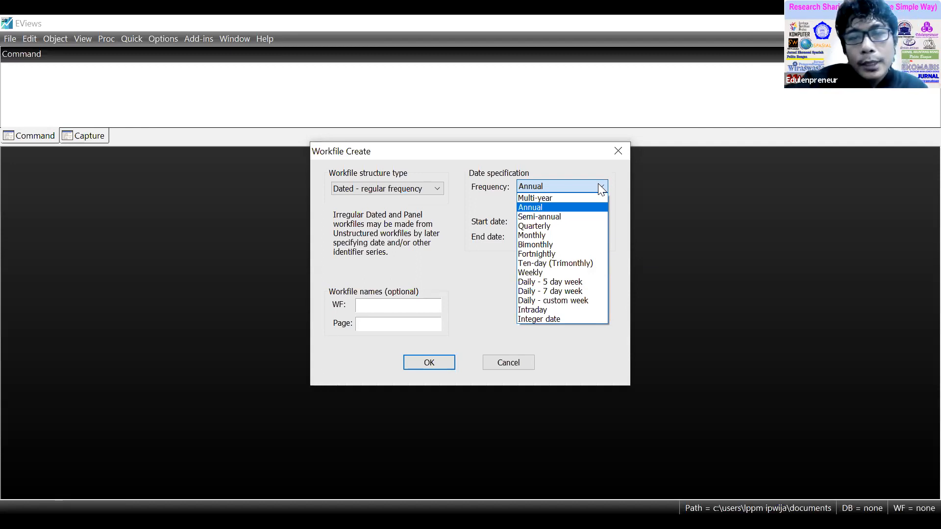
pyautogui.click(576, 170)
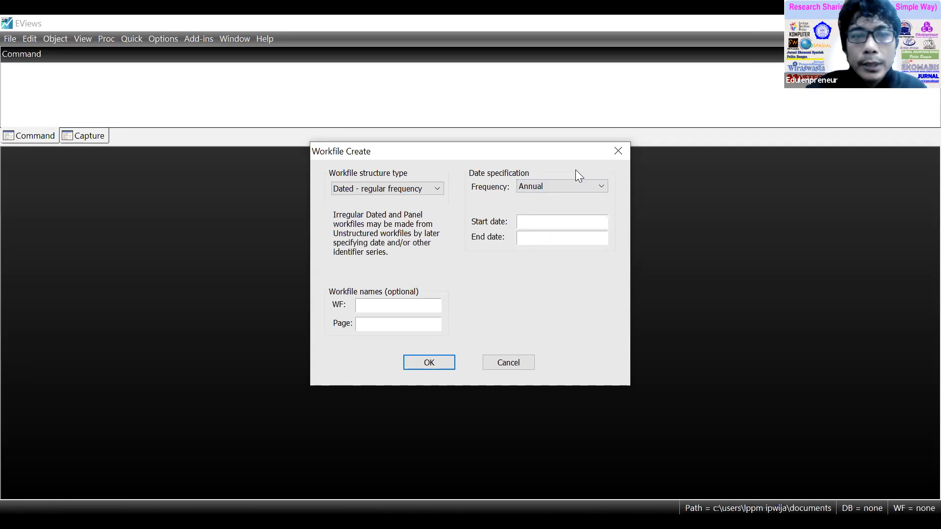
pyautogui.click(432, 190)
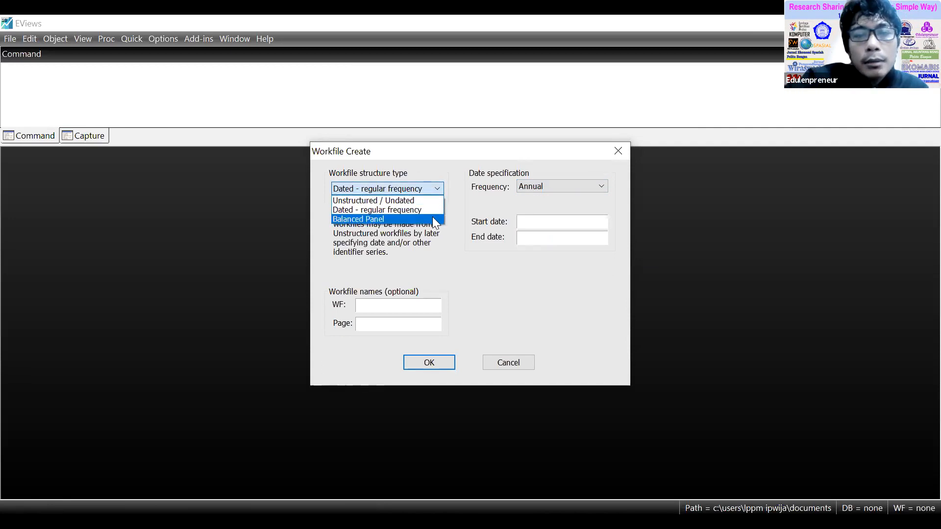
pyautogui.click(433, 218)
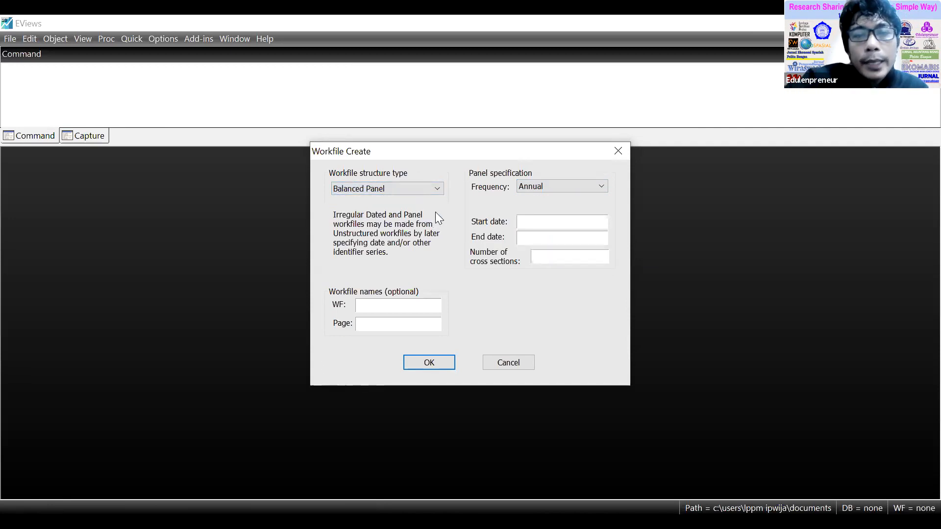
pyautogui.click(544, 184)
pyautogui.click(545, 184)
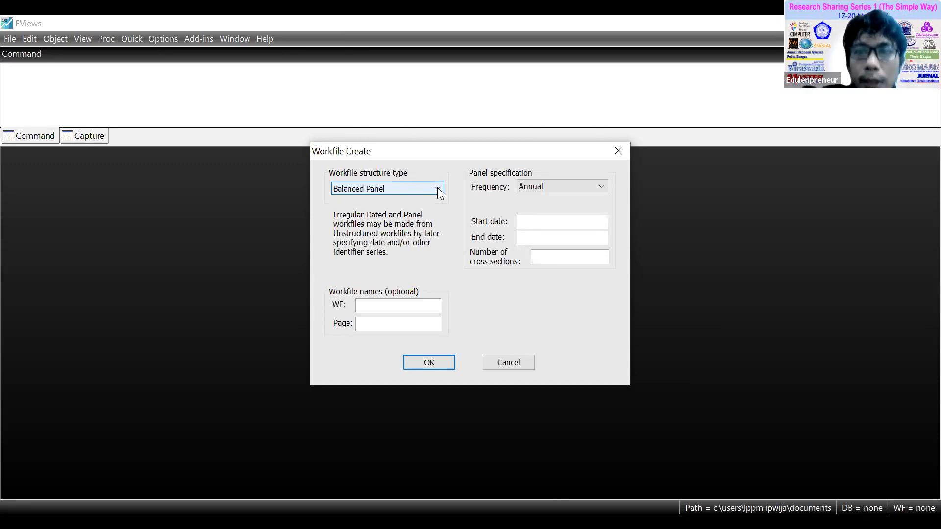
# Create an Unstructured / Undated workfile with 45 observations.
pyautogui.click(436, 189)
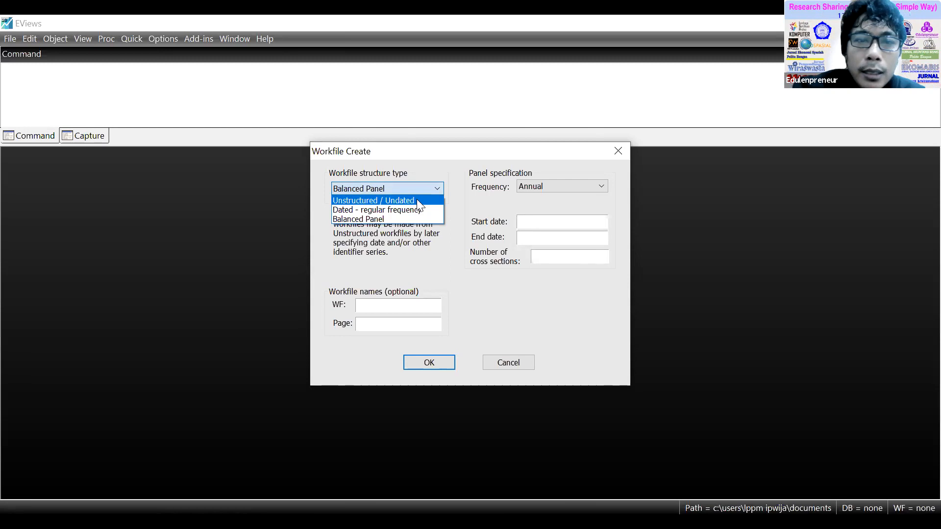
pyautogui.click(417, 198)
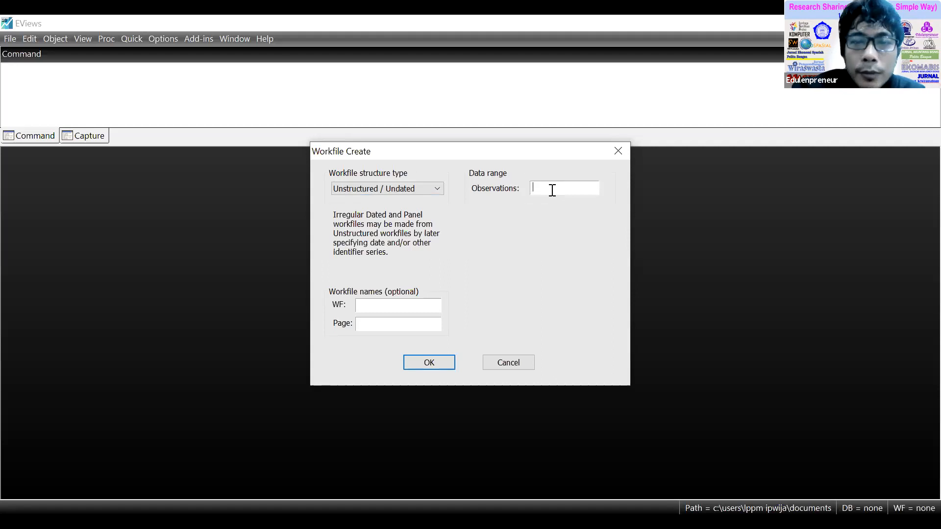
pyautogui.write('45')
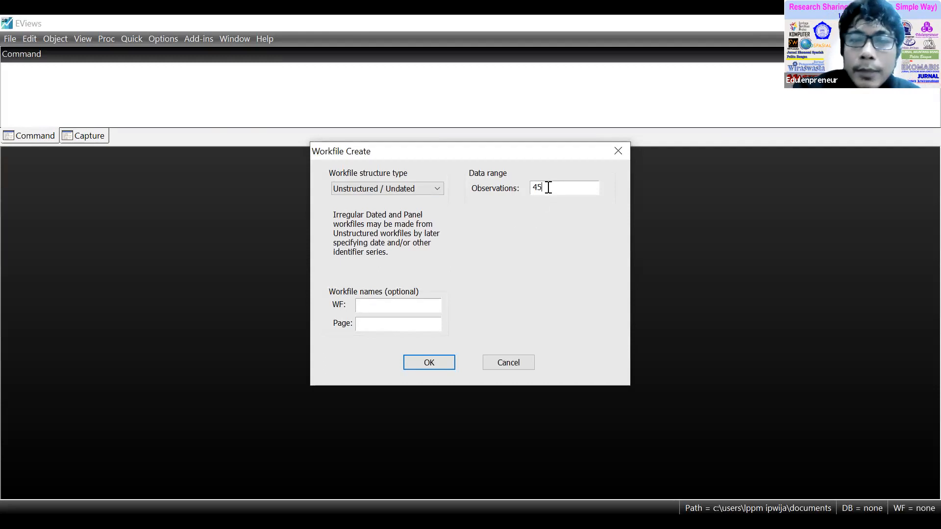
pyautogui.click(429, 363)
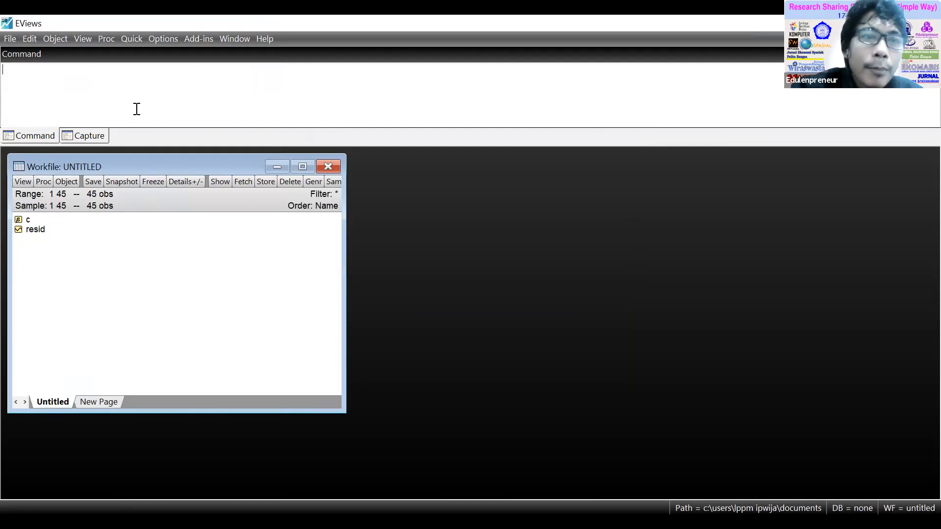
# Open an empty group and paste in the KP, PH and PP values from cells A2:C46 of the Excel workbook Data Regresi Contoh.
pyautogui.click(134, 39)
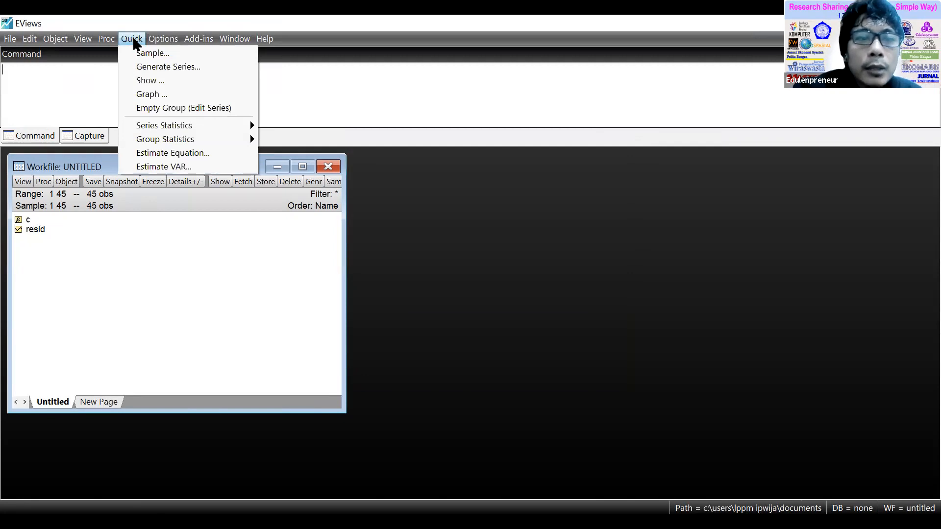
pyautogui.click(177, 110)
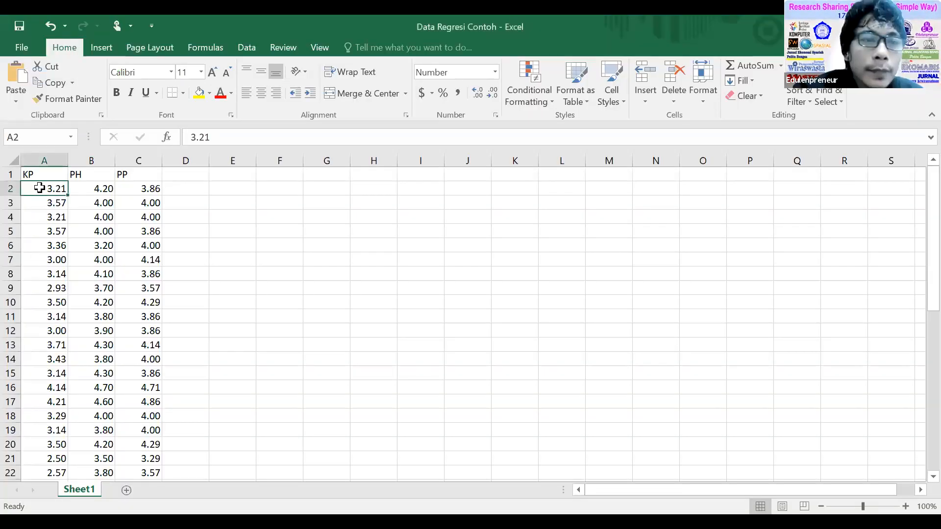
pyautogui.scroll(-10, 128, 302)
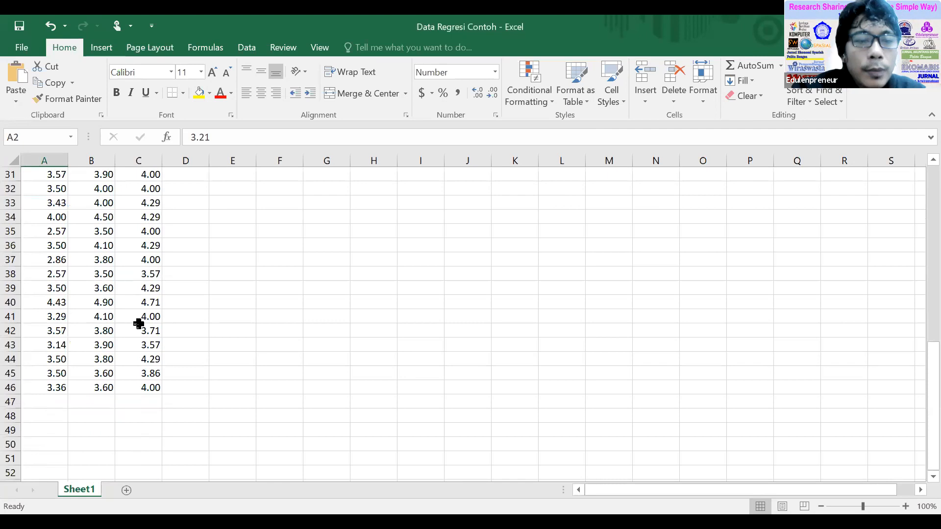
pyautogui.keyDown('shift'); pyautogui.click(154, 388); pyautogui.keyUp('shift')
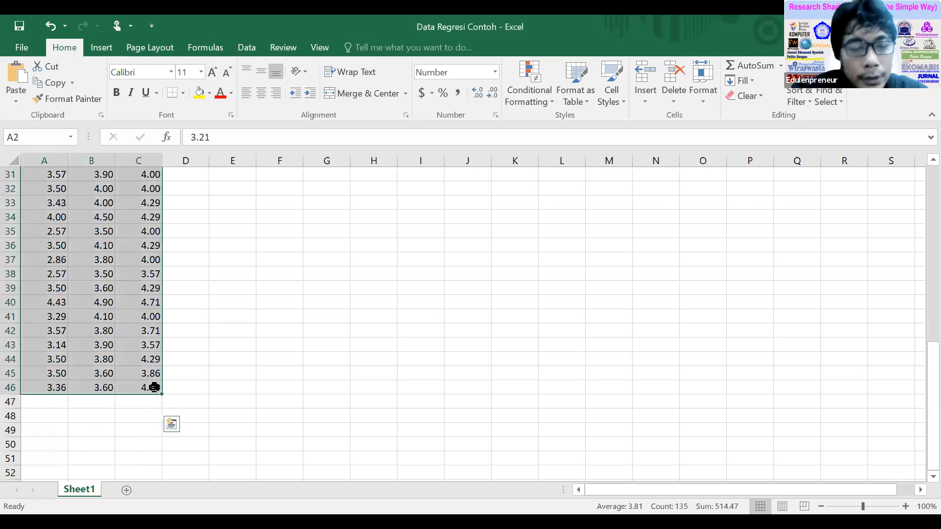
pyautogui.hotkey('ctrl', 'c')
pyautogui.scroll(3, 428, 315)
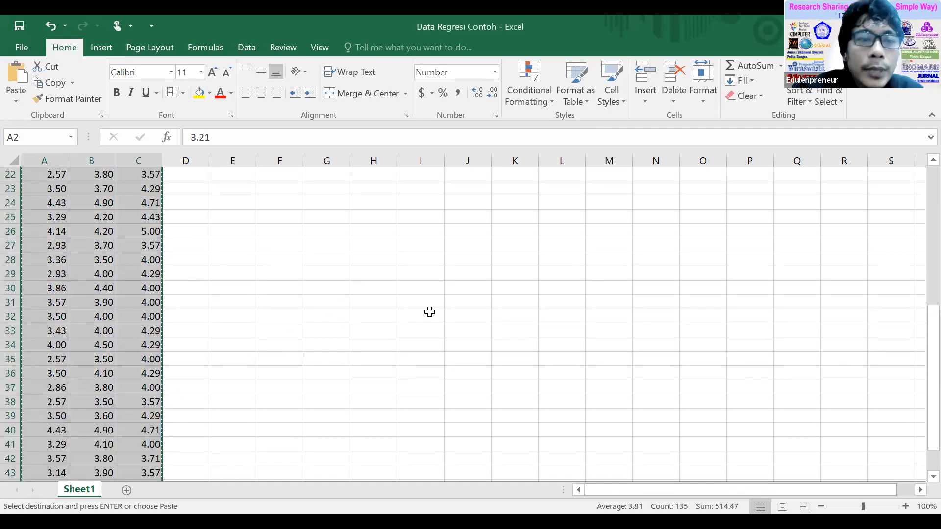
pyautogui.scroll(4, 430, 312)
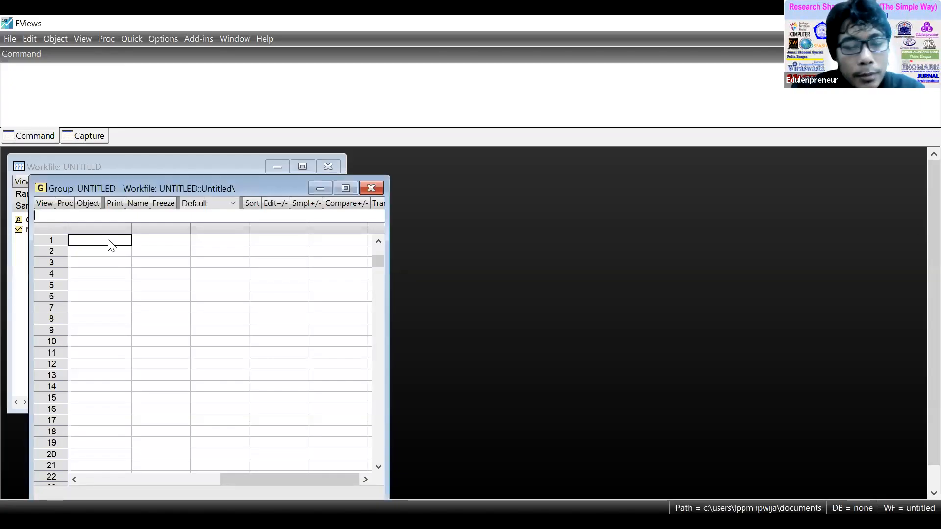
pyautogui.hotkey('ctrl', 'v')
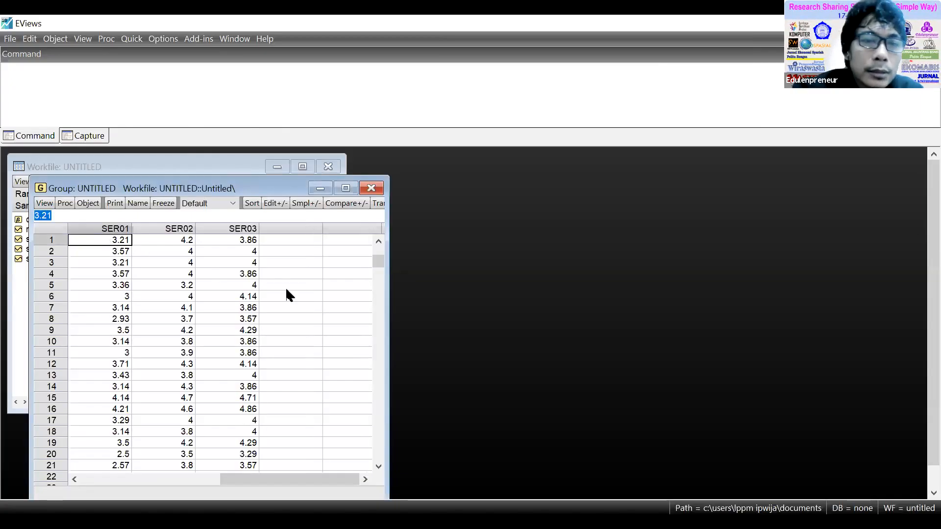
# Rename the first pasted series, SER01, as KP and accept the rename.
pyautogui.click(286, 286)
pyautogui.click(117, 240)
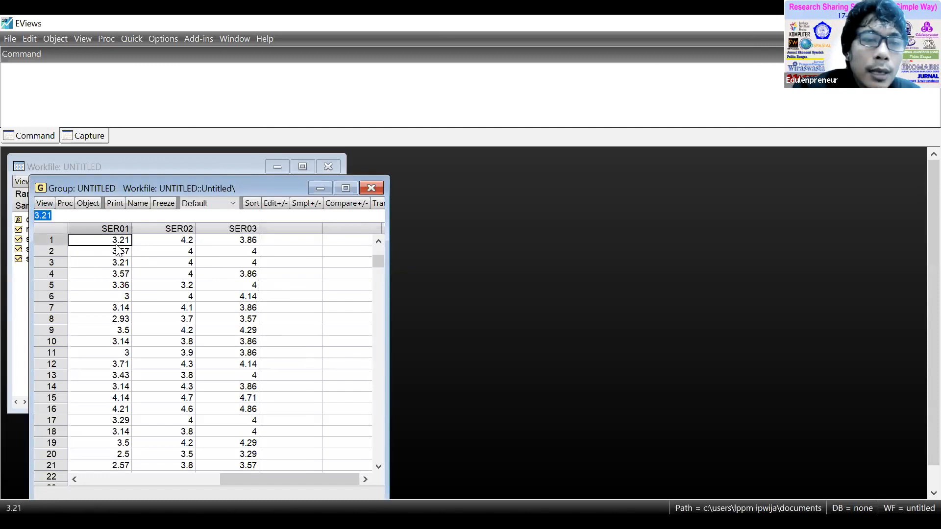
pyautogui.scroll(1, 116, 242)
pyautogui.click(116, 242)
pyautogui.click(68, 217)
pyautogui.moveTo(69, 218); pyautogui.dragTo(12, 220)
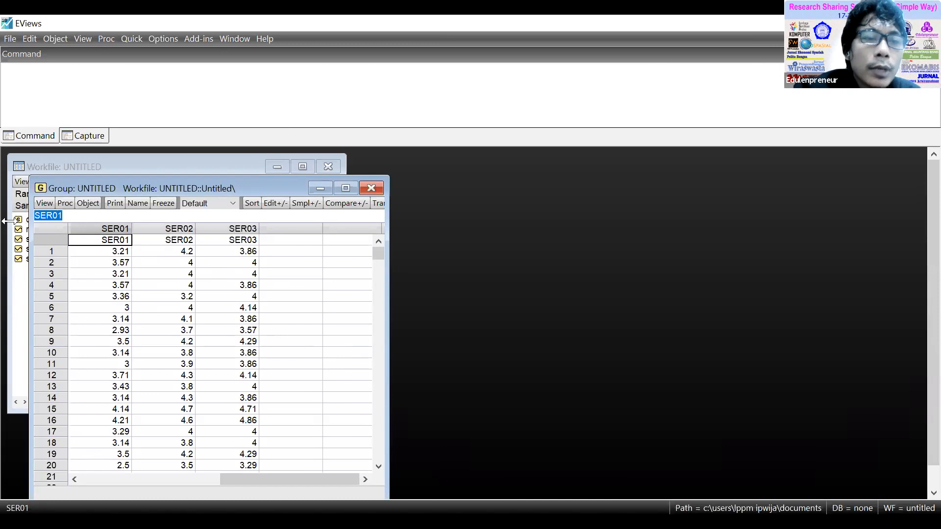
pyautogui.write('KP')
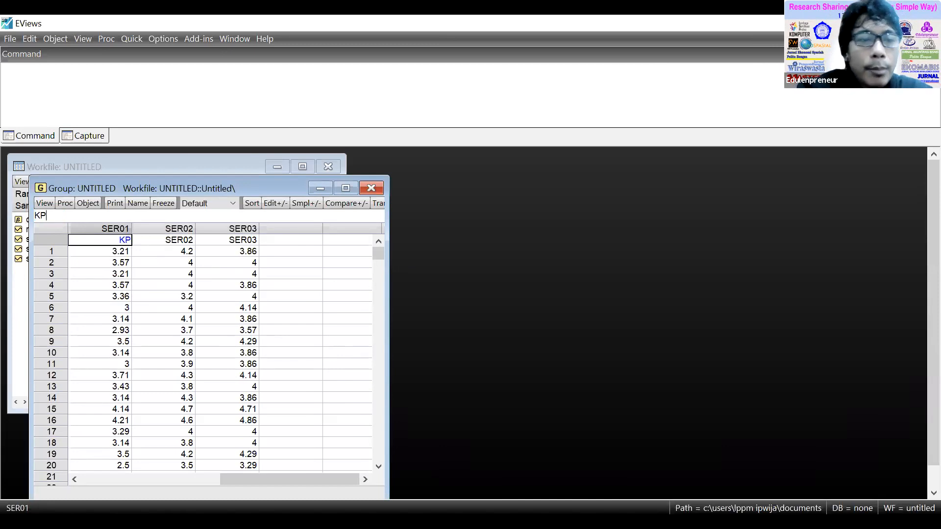
pyautogui.click(167, 240)
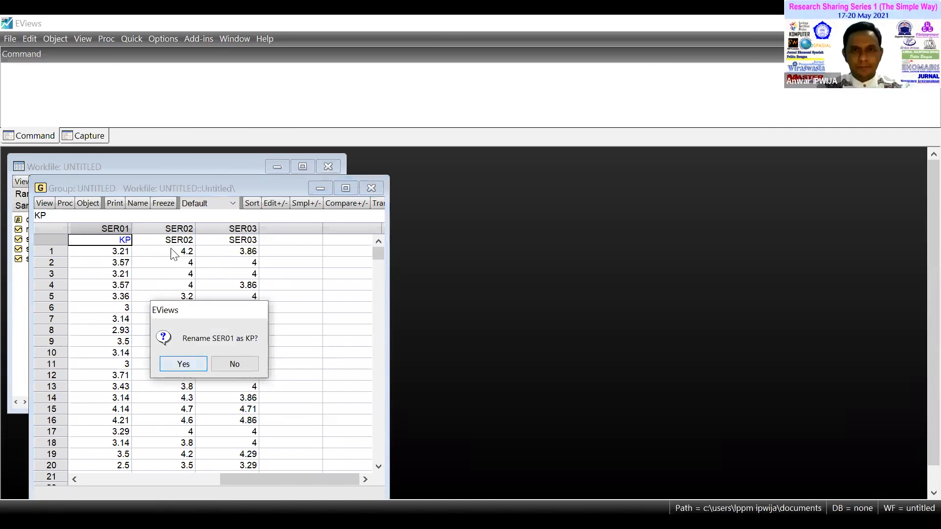
pyautogui.press('Return')
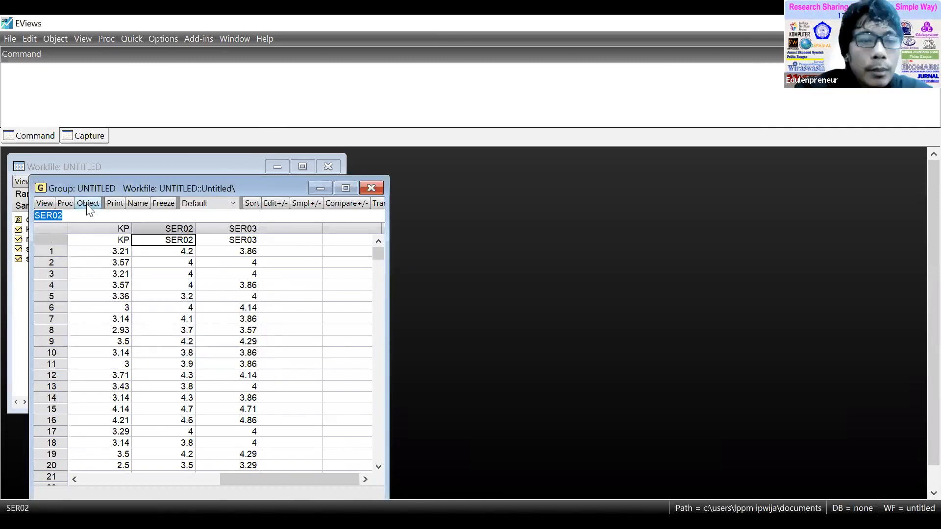
# Rename the second series, SER02, as PP.
pyautogui.write('PP')
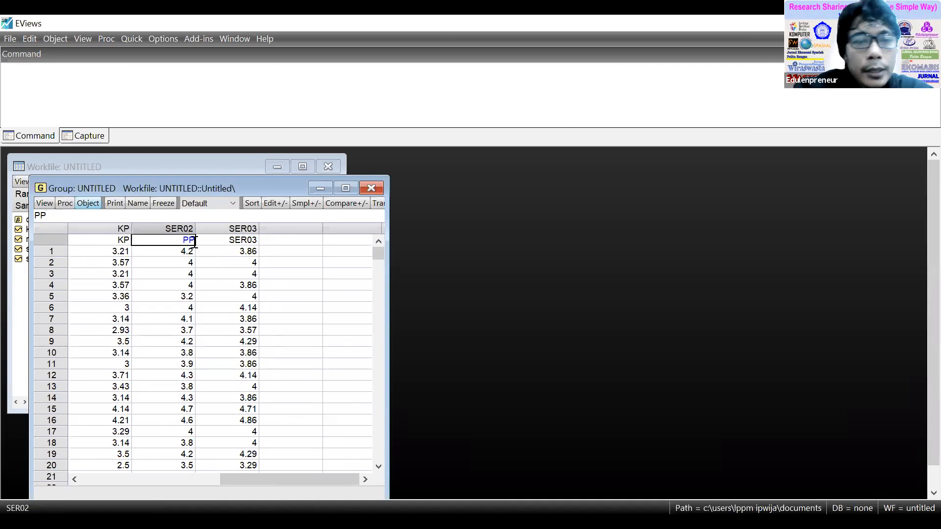
pyautogui.press('Return')
pyautogui.click(185, 363)
pyautogui.click(245, 240)
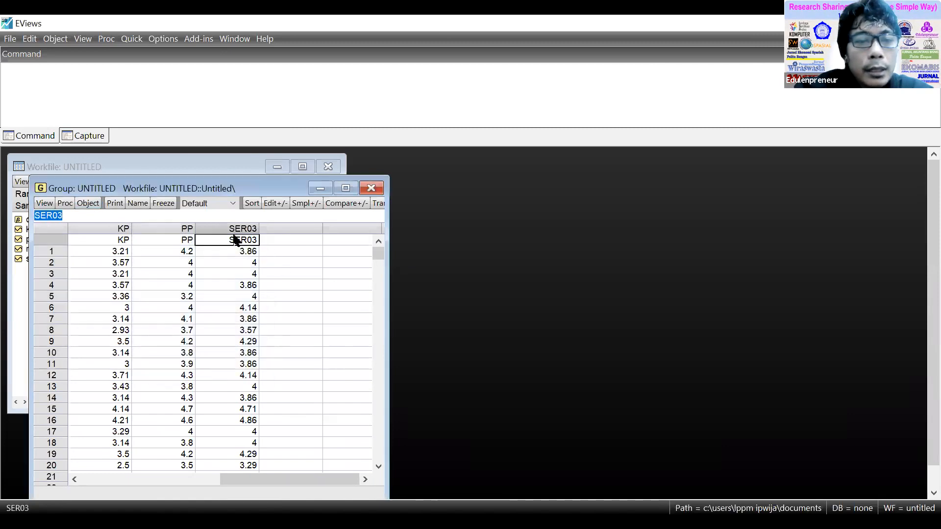
# Correct the second series' name to PH and accept the rename.
pyautogui.click(175, 243)
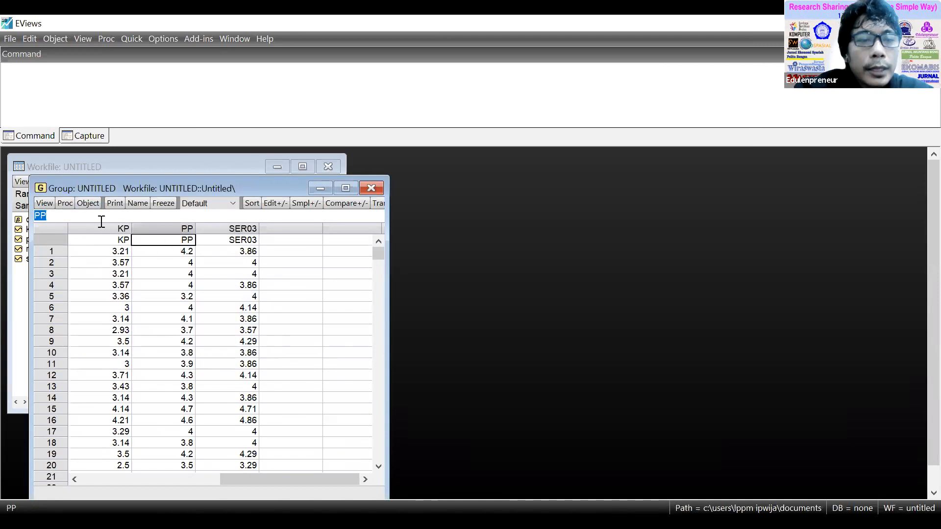
pyautogui.click(48, 213)
pyautogui.press('BackSpace')
pyautogui.write('H')
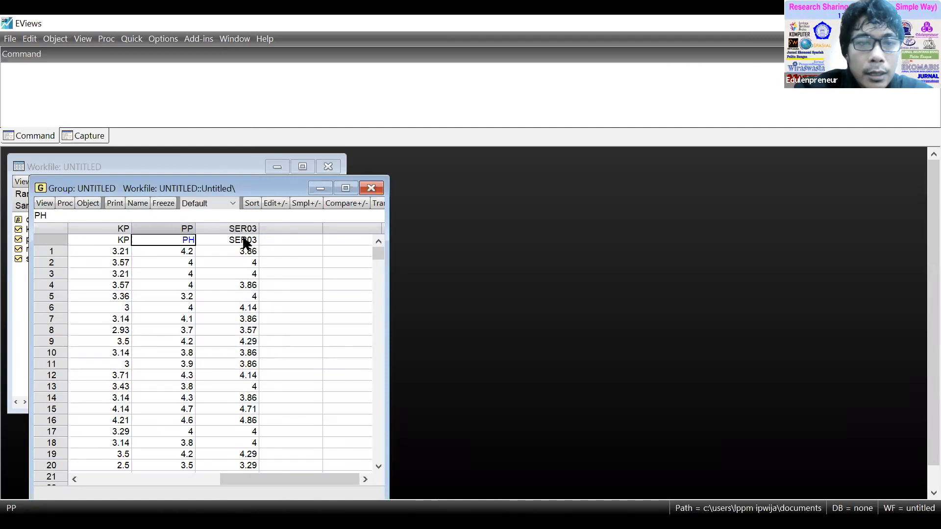
pyautogui.press('Return')
pyautogui.click(190, 364)
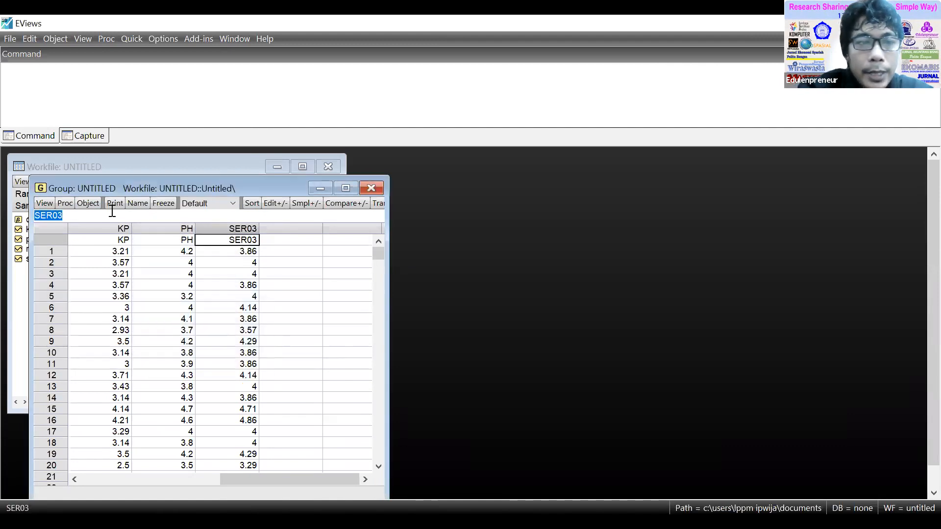
# Rename the third series, SER03, as PP and close the untitled group, agreeing to delete it.
pyautogui.write('PP')
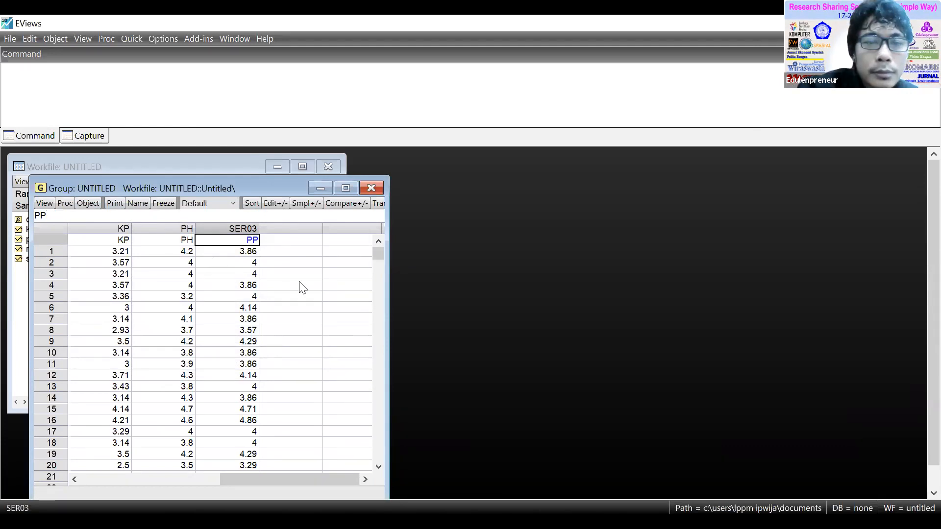
pyautogui.press('Return')
pyautogui.click(190, 364)
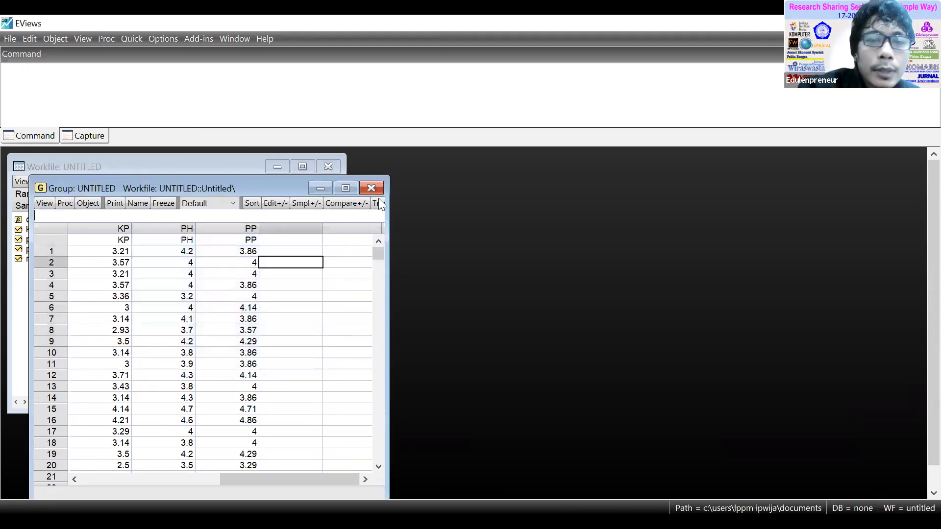
pyautogui.click(373, 188)
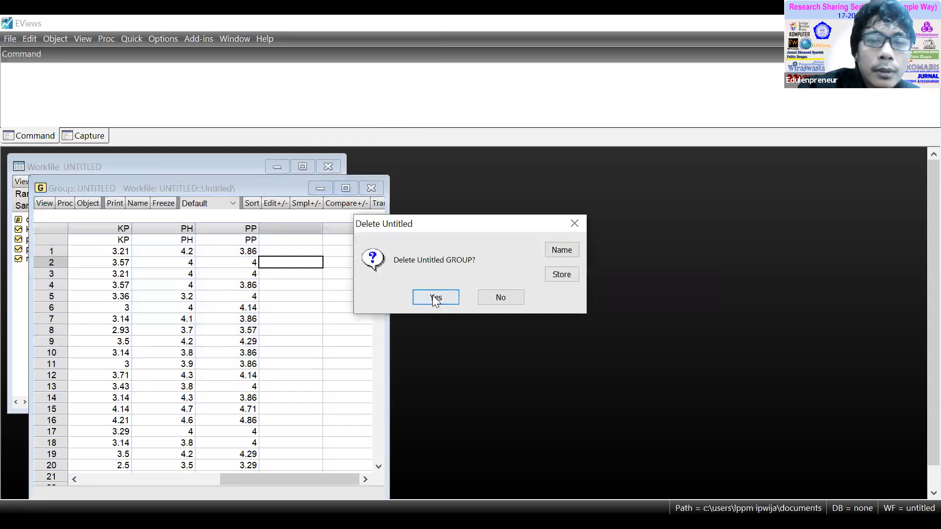
pyautogui.click(435, 297)
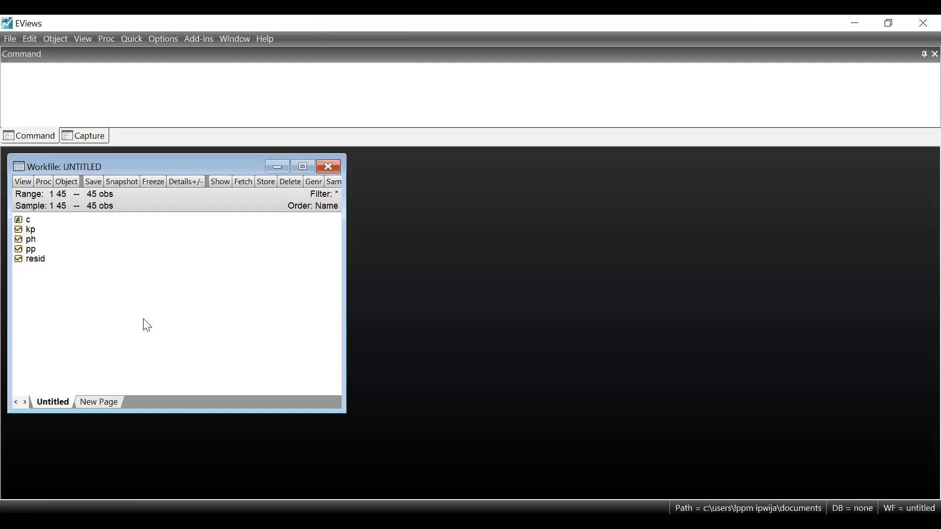
# Open the ph and pp series together as a group and place its window clear of the workfile's object list.
pyautogui.click(30, 239)
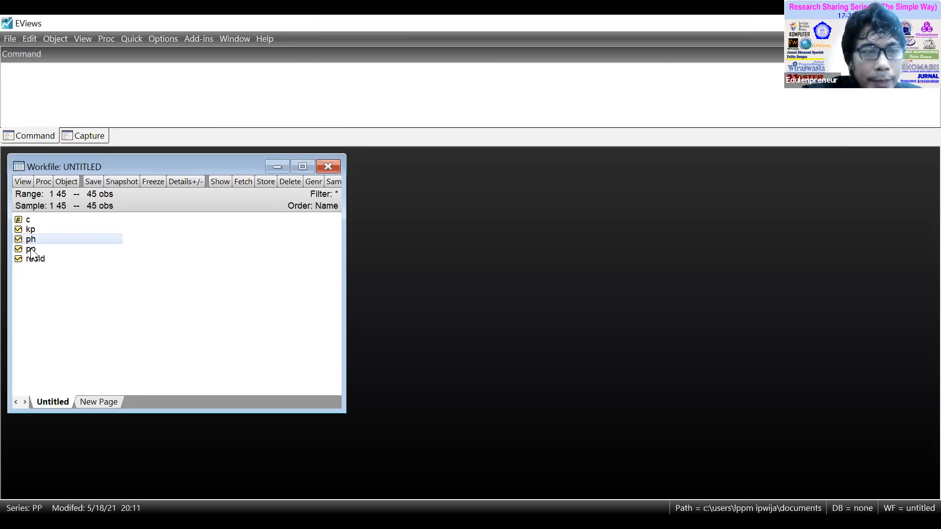
pyautogui.keyDown('ctrl'); pyautogui.click(31, 251); pyautogui.keyUp('ctrl')
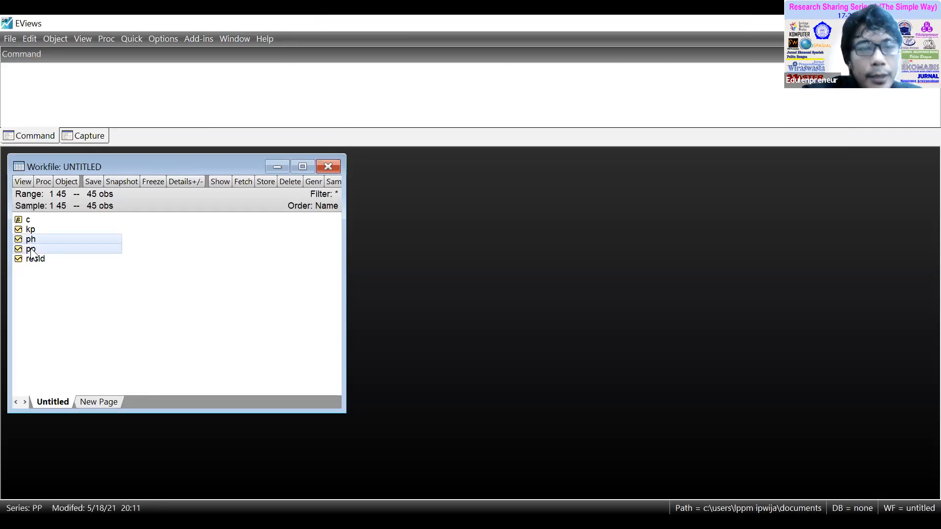
pyautogui.rightClick(53, 237)
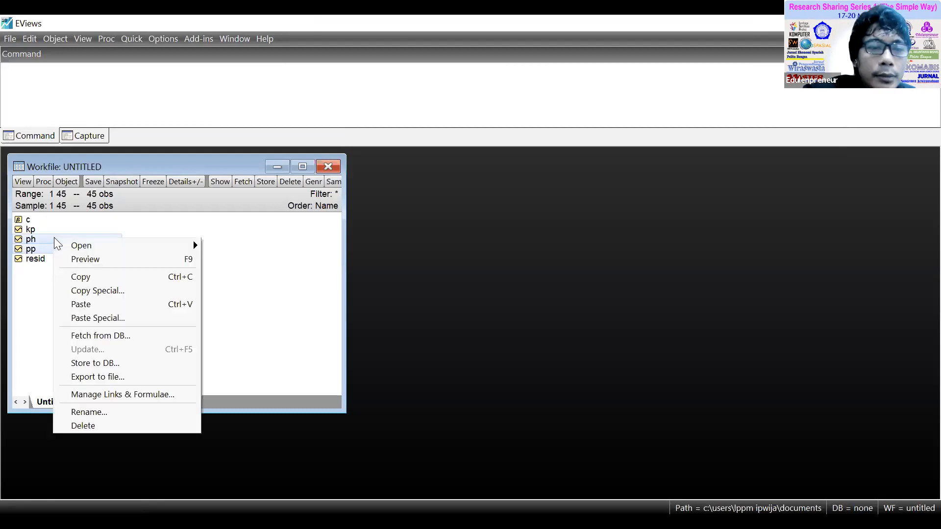
pyautogui.moveTo(130, 248)
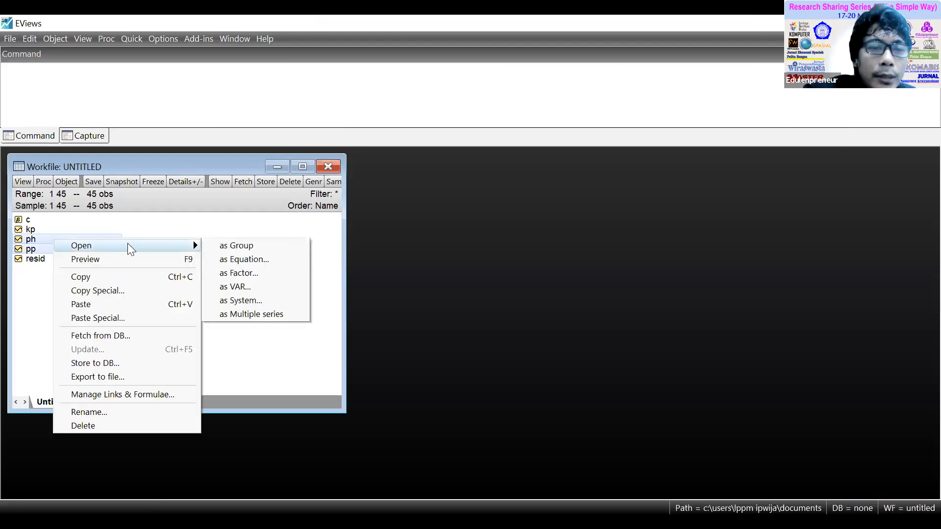
pyautogui.click(252, 250)
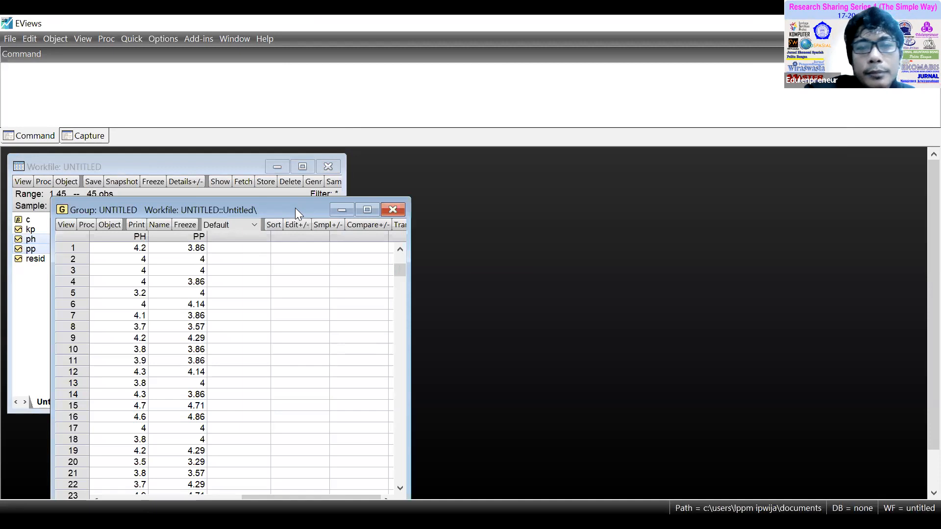
pyautogui.moveTo(295, 207); pyautogui.dragTo(475, 157)
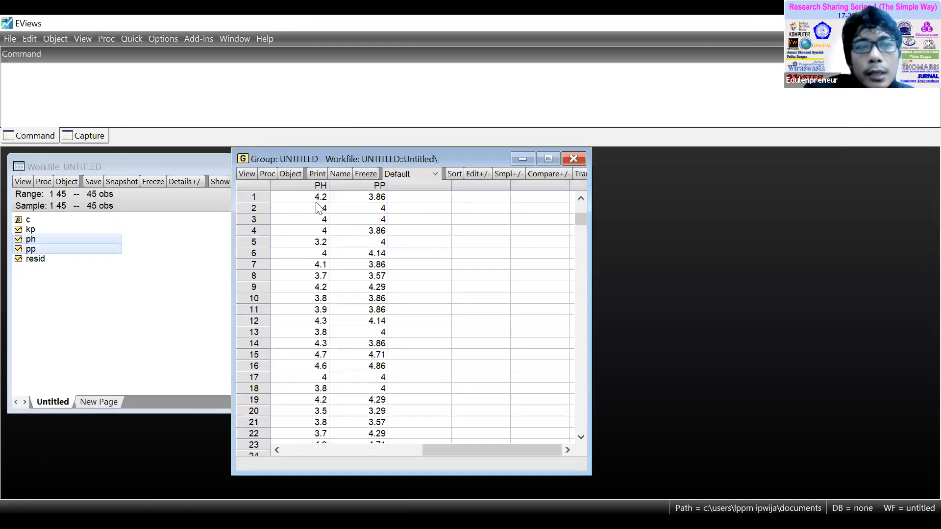
# Compute the correlation matrix of ph and pp as a new group and discard the earlier group holding their data.
pyautogui.click(131, 38)
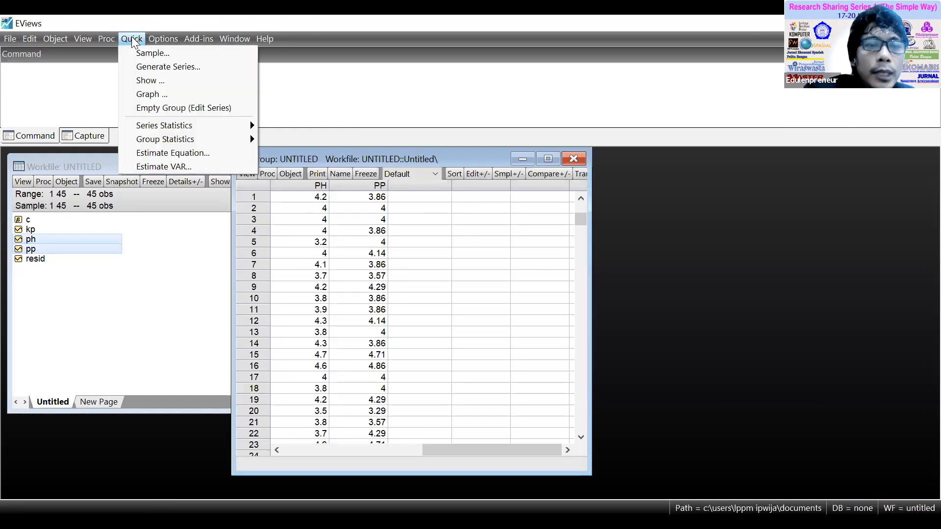
pyautogui.moveTo(184, 141)
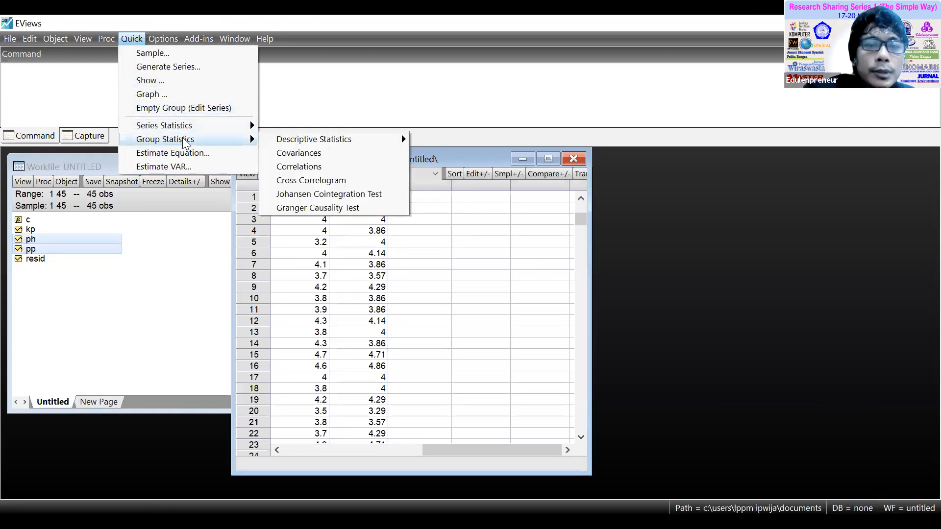
pyautogui.moveTo(318, 146)
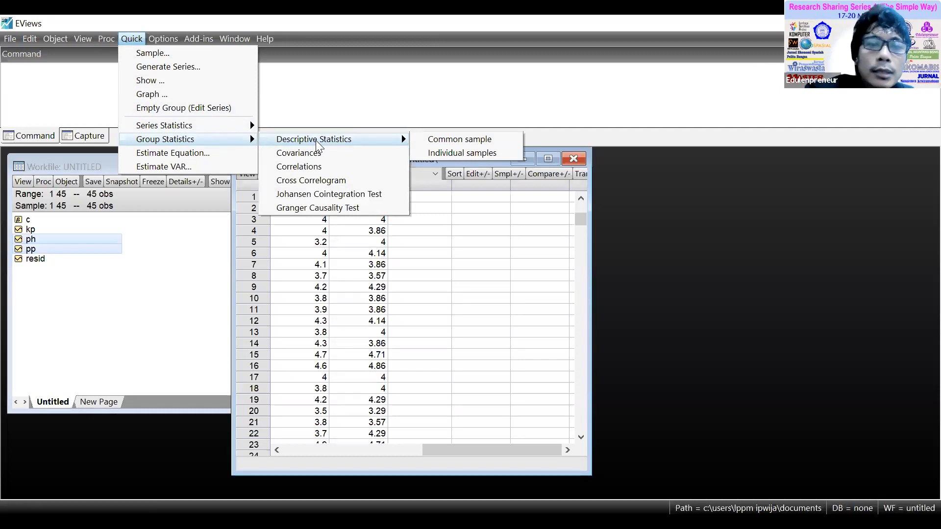
pyautogui.click(330, 167)
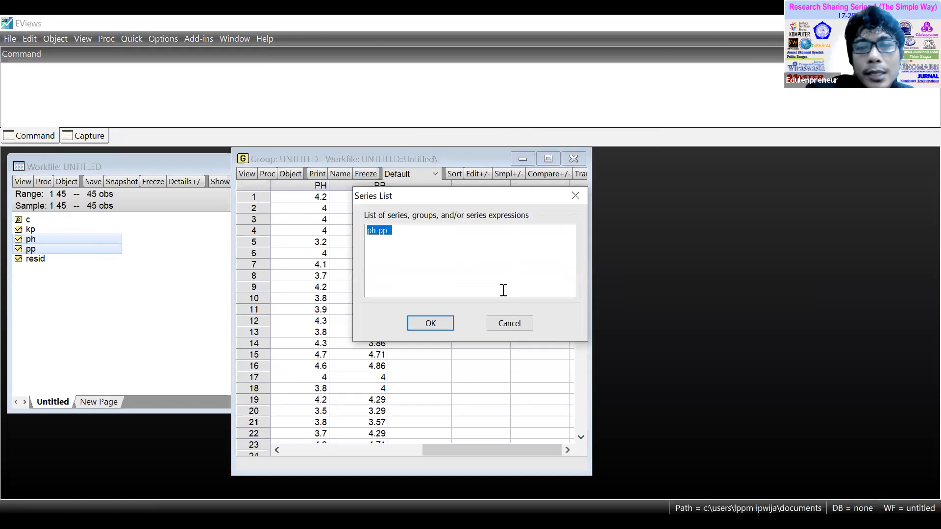
pyautogui.click(432, 324)
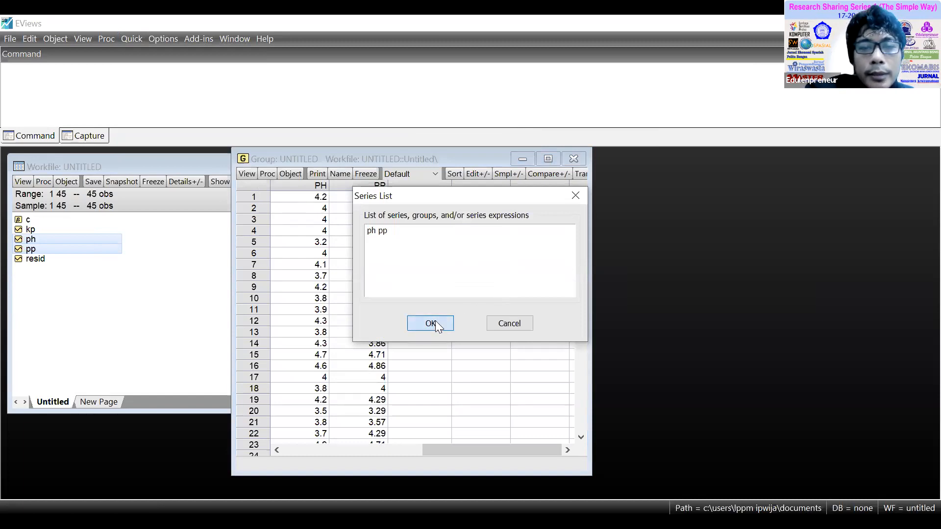
pyautogui.click(436, 297)
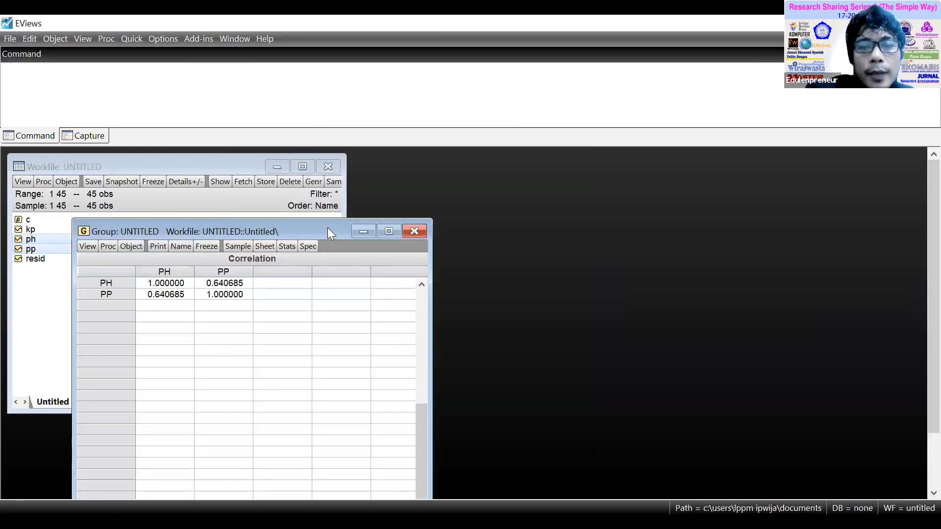
# Inspect the PH–PP coefficient in the correlation matrix and close the untitled group, agreeing to delete it.
pyautogui.moveTo(328, 228); pyautogui.dragTo(481, 148)
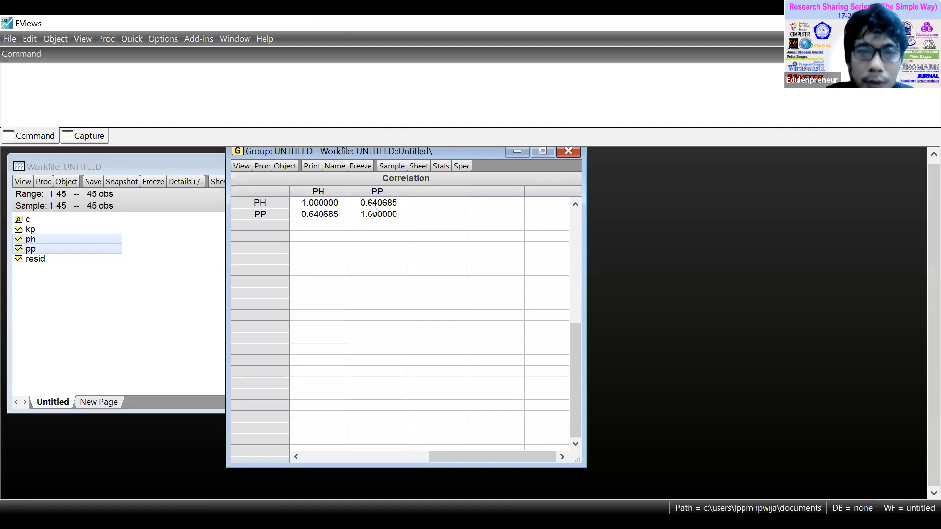
pyautogui.click(373, 208)
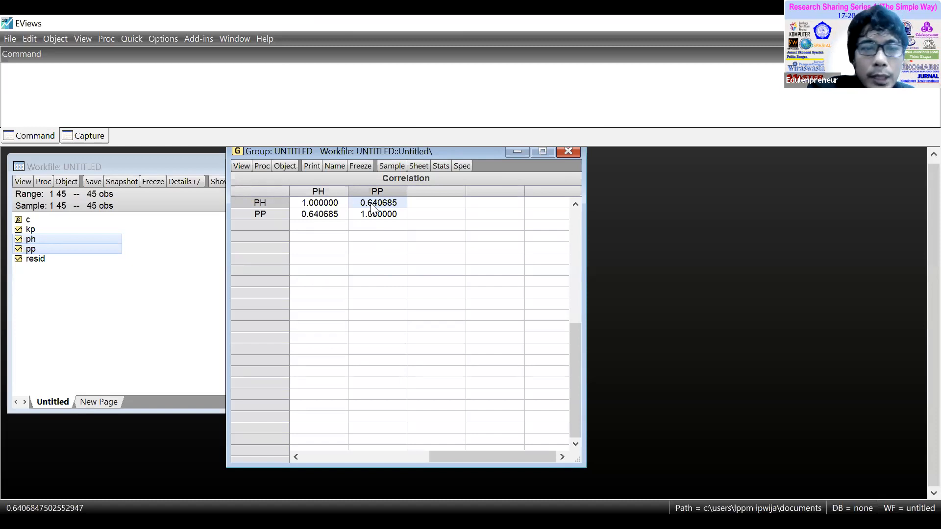
pyautogui.click(568, 150)
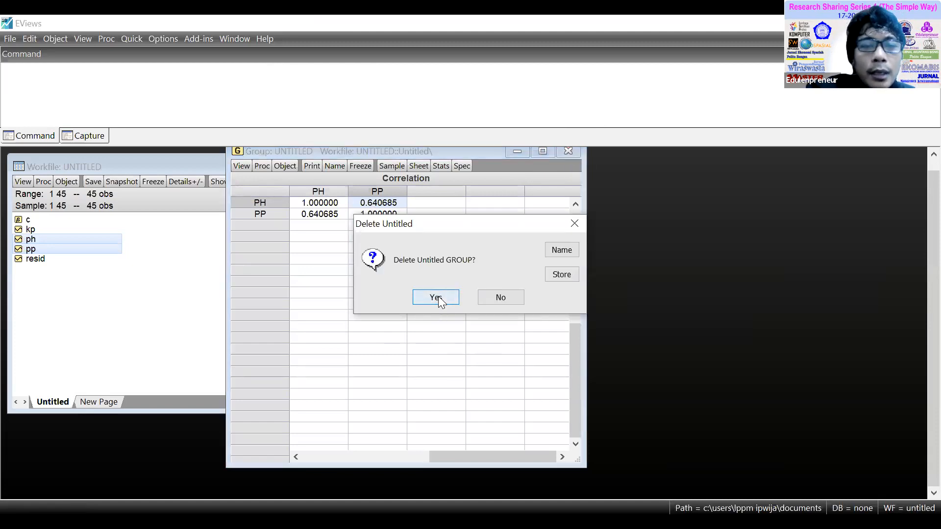
pyautogui.click(438, 296)
# Select the kp series first and add ph and pp to the selection in the workfile.
pyautogui.click(281, 310)
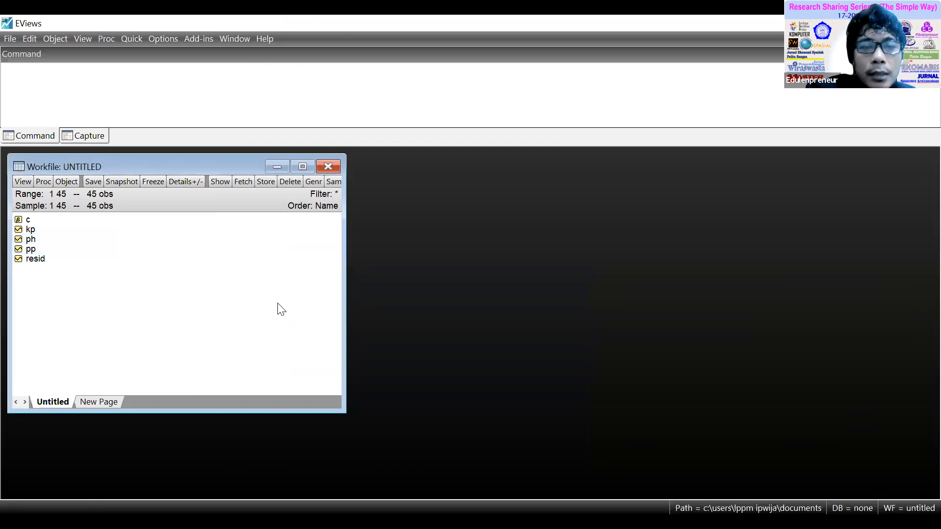
pyautogui.click(32, 229)
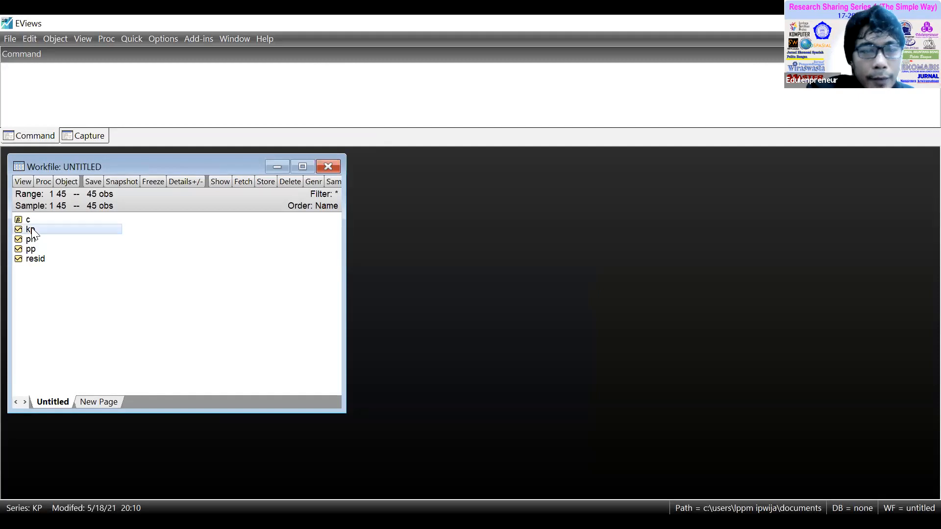
pyautogui.click(180, 311)
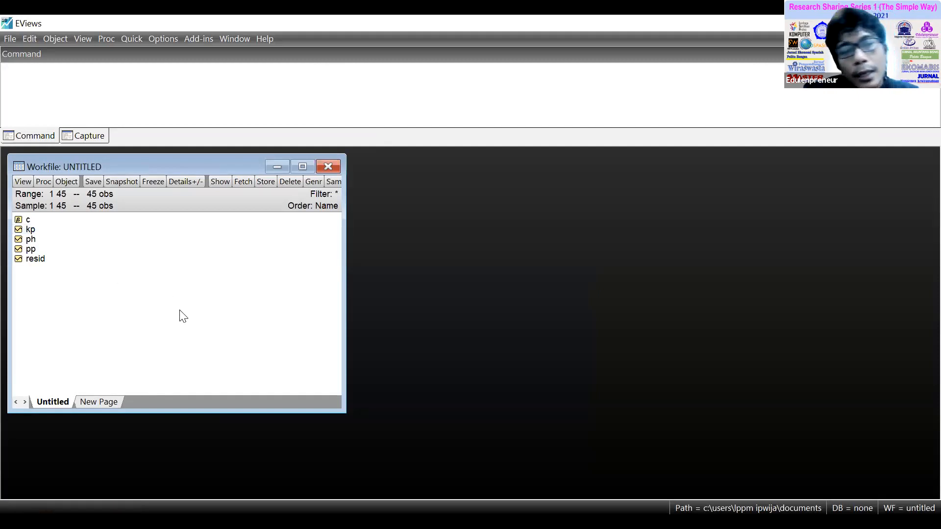
pyautogui.click(31, 231)
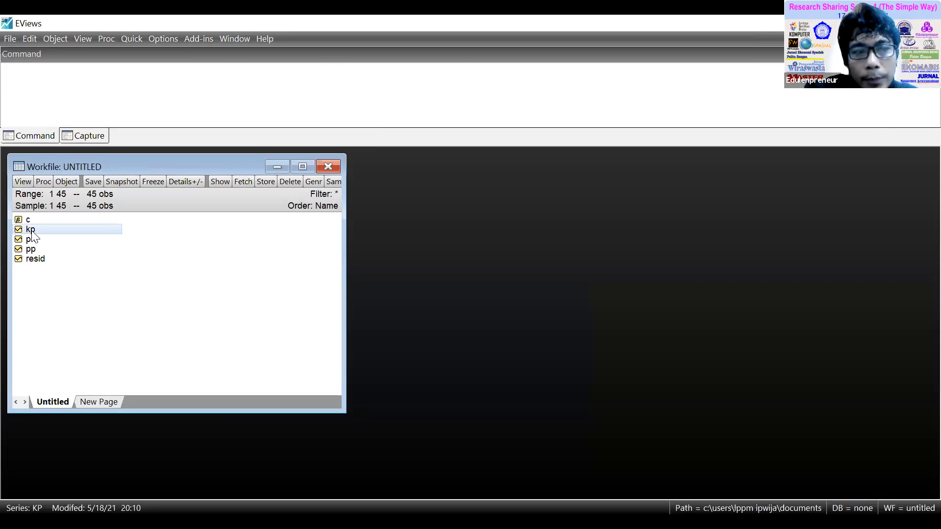
pyautogui.keyDown('shift'); pyautogui.click(31, 248); pyautogui.keyUp('shift')
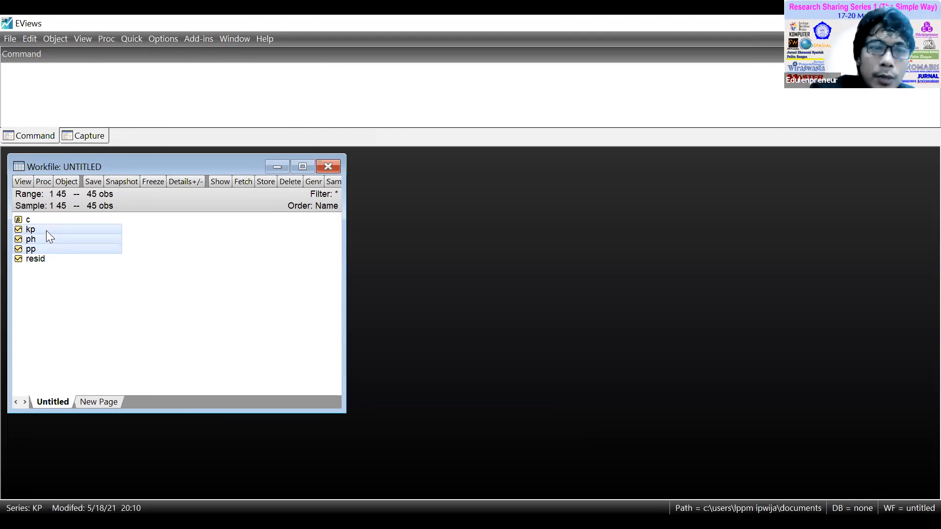
pyautogui.rightClick(101, 228)
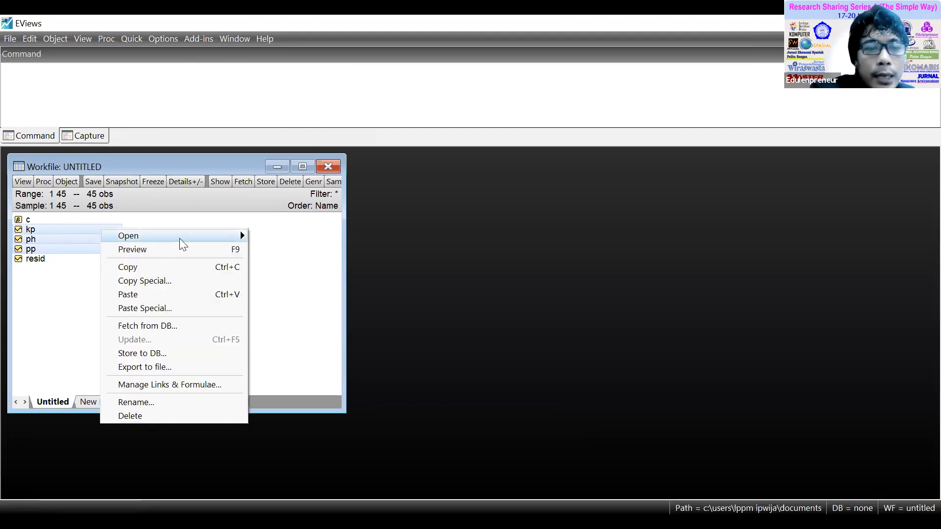
pyautogui.moveTo(181, 236)
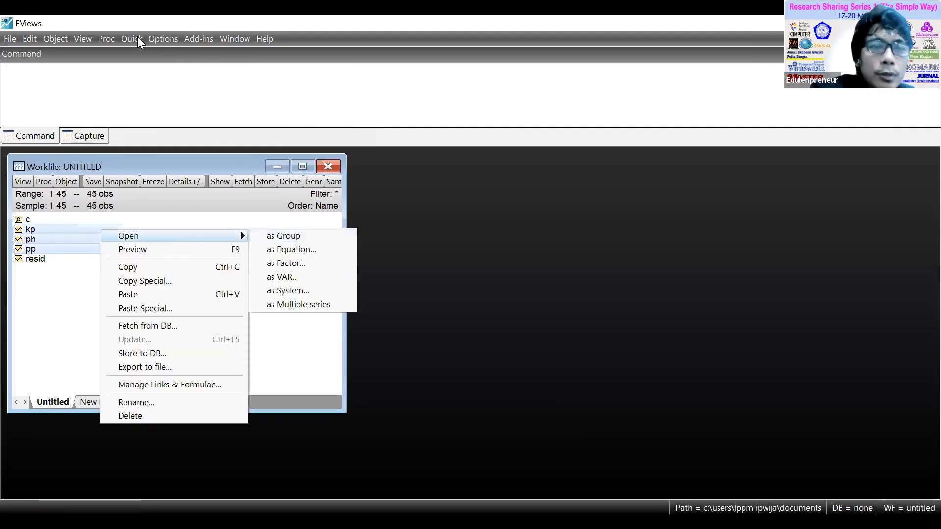
pyautogui.click(54, 232)
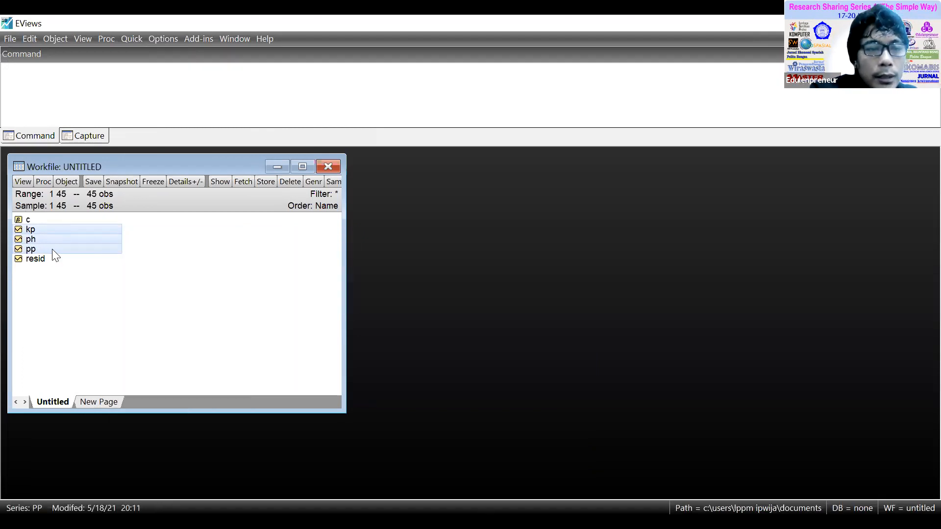
# Open the selected series as an equation, estimate kp ph pp c by least squares over sample 1 45, and place its window clear of the object list.
pyautogui.rightClick(52, 249)
pyautogui.moveTo(190, 259)
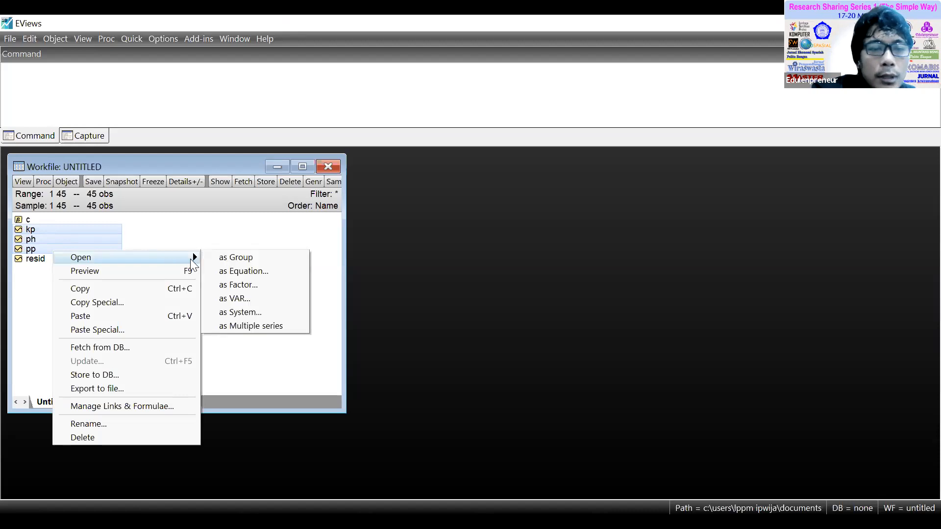
pyautogui.click(270, 271)
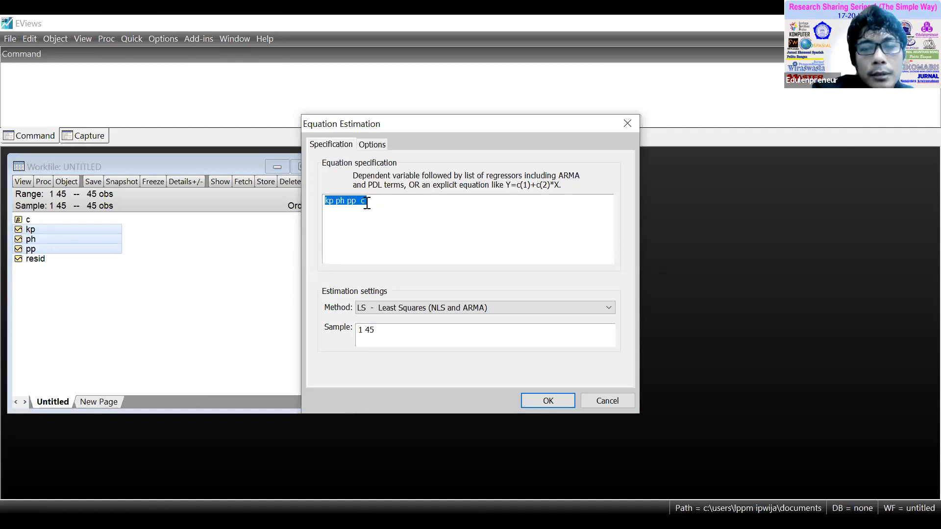
pyautogui.click(555, 396)
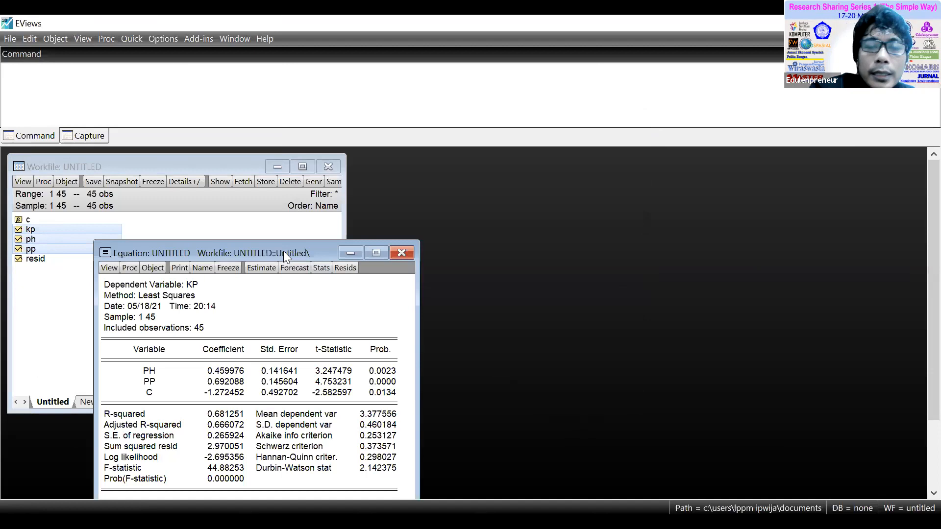
pyautogui.moveTo(283, 251); pyautogui.dragTo(461, 147)
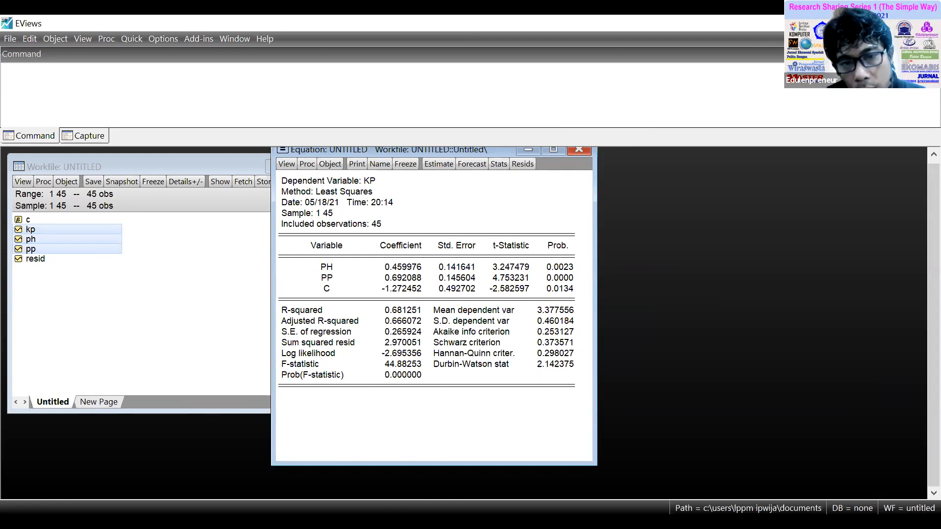
pyautogui.hotkey('alt', 'Tab')
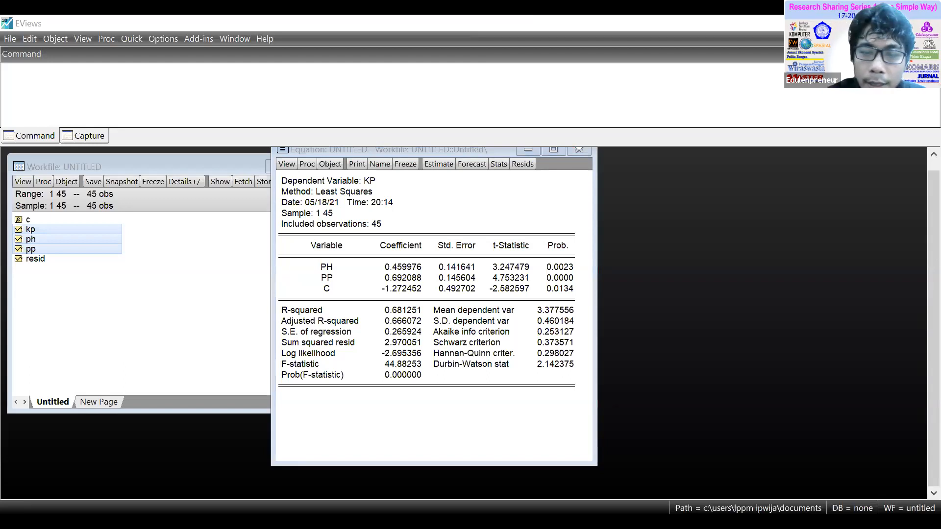
pyautogui.hotkey('alt', 'Tab')
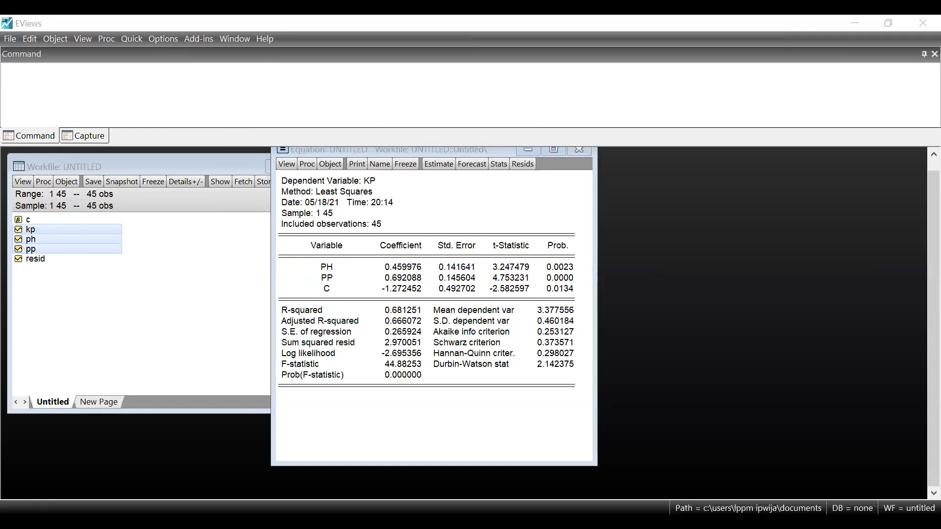
pyautogui.click(539, 381)
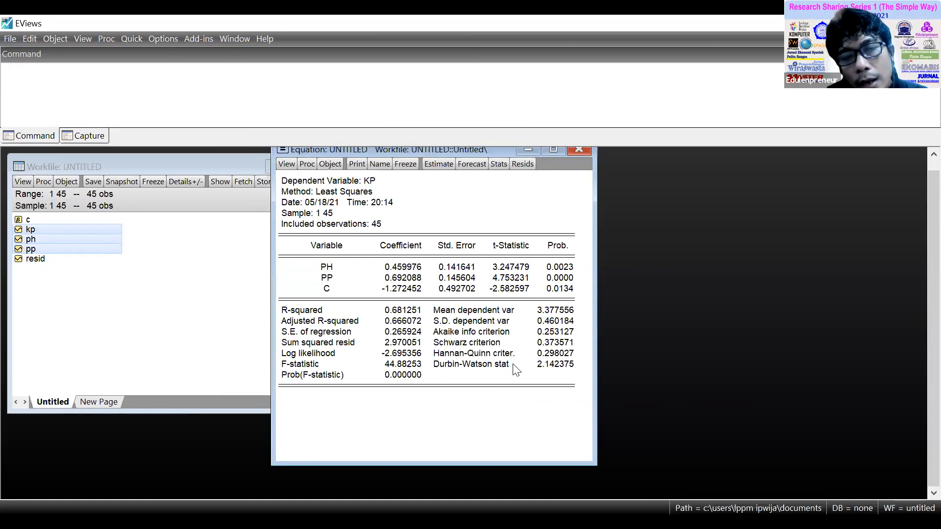
# Run the Breusch-Godfrey Serial Correlation LM Test on the equation's residuals with 2 lags.
pyautogui.click(286, 164)
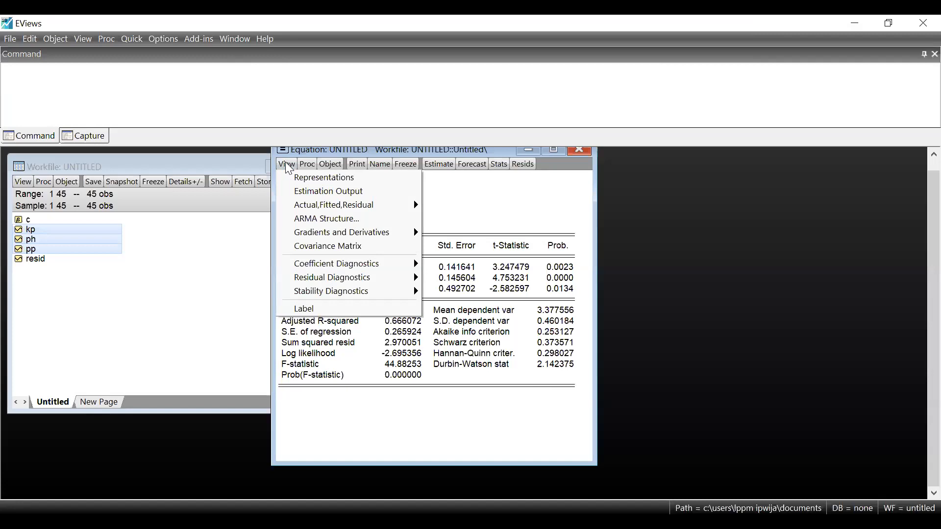
pyautogui.moveTo(372, 278)
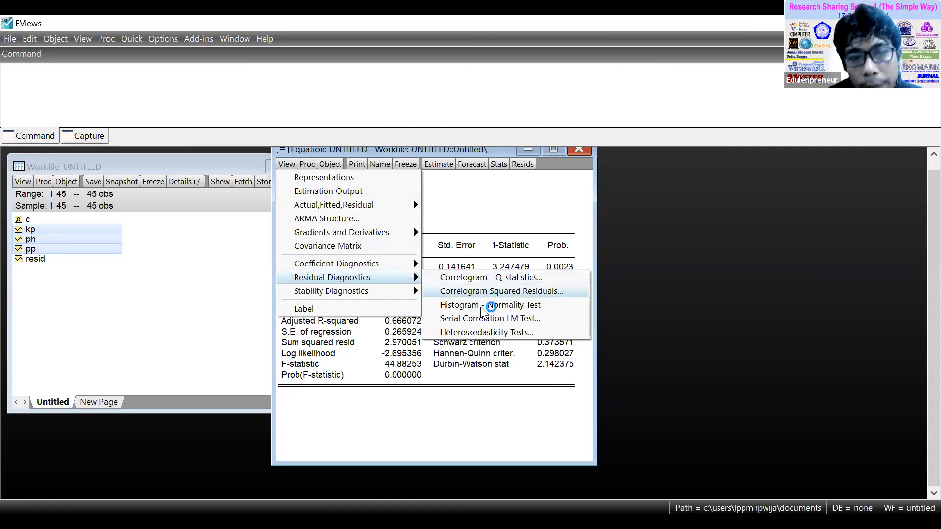
pyautogui.click(486, 319)
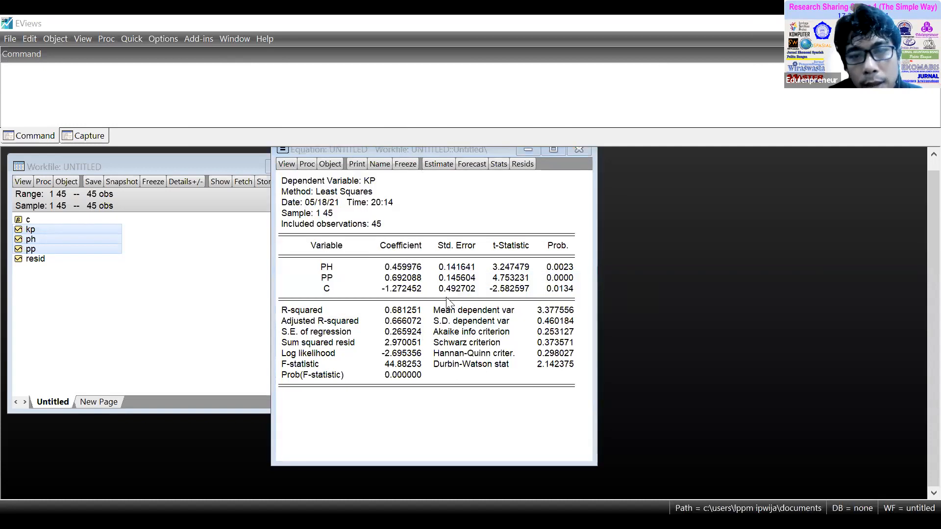
pyautogui.click(290, 166)
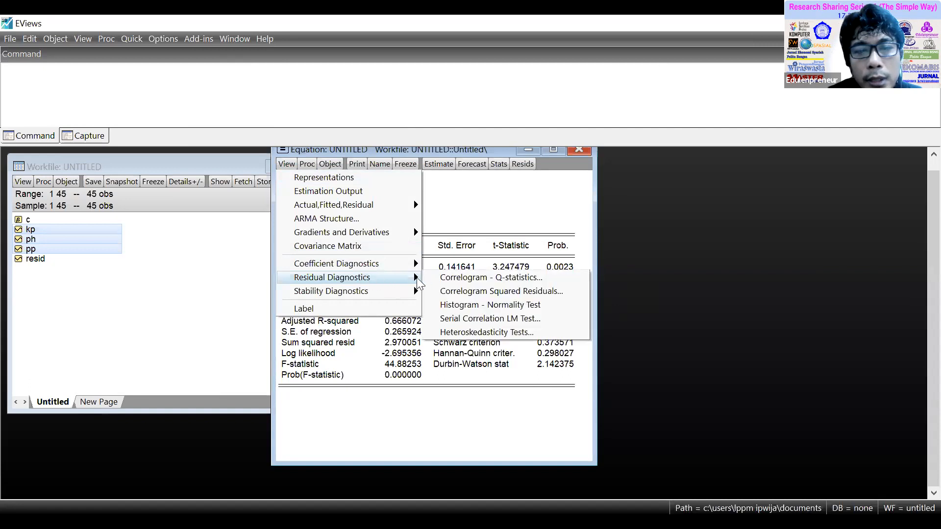
pyautogui.click(516, 319)
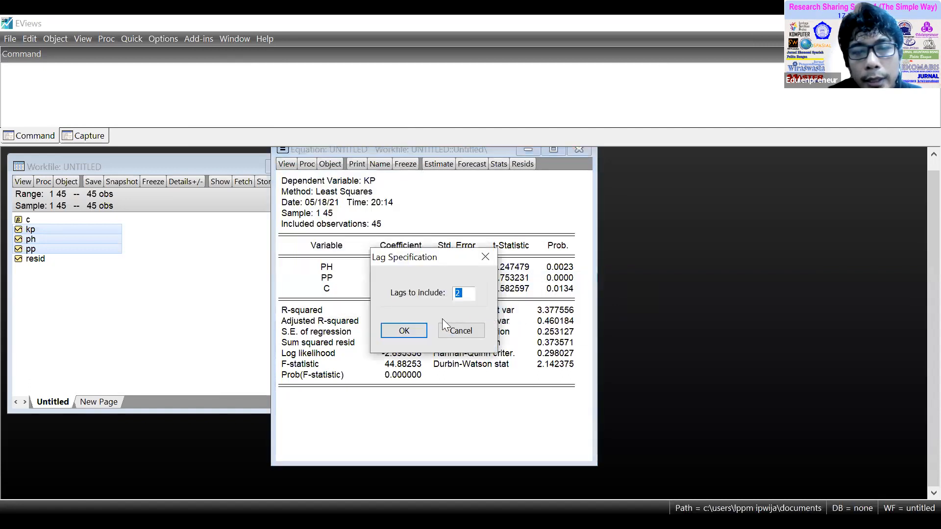
pyautogui.click(404, 330)
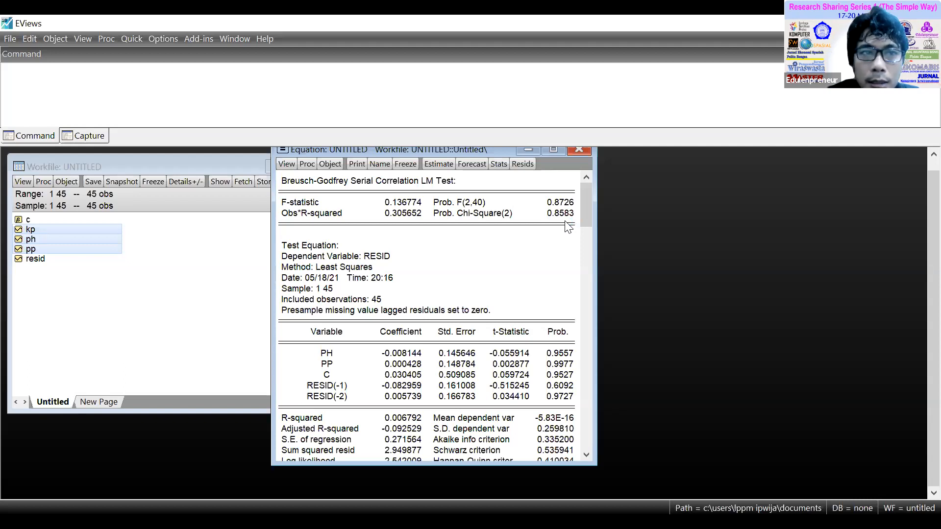
pyautogui.hotkey('alt', 'Tab')
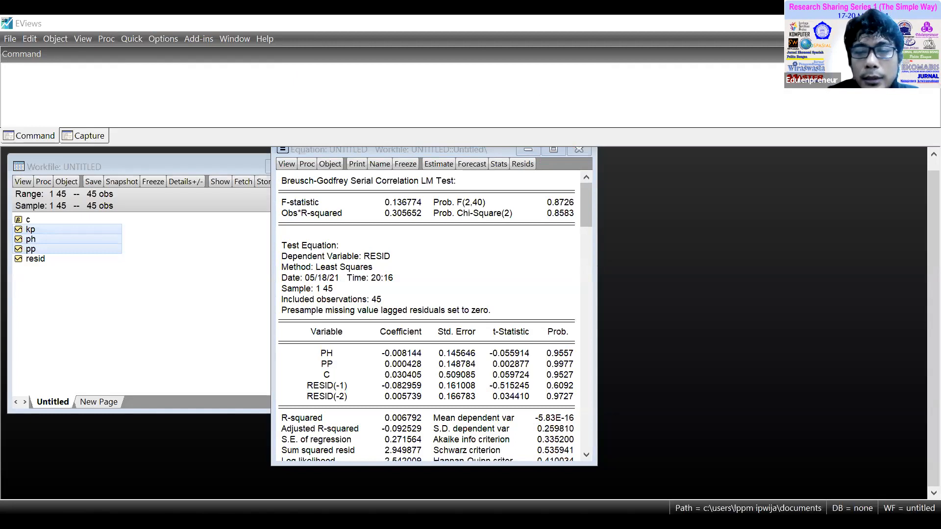
pyautogui.click(430, 349)
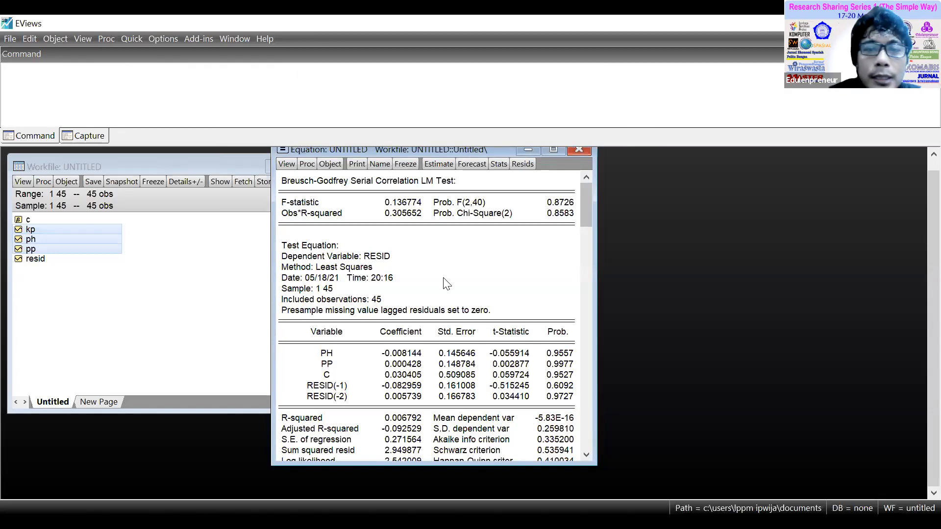
# Run the White heteroskedasticity test on the equation's residuals with White cross terms included.
pyautogui.click(286, 167)
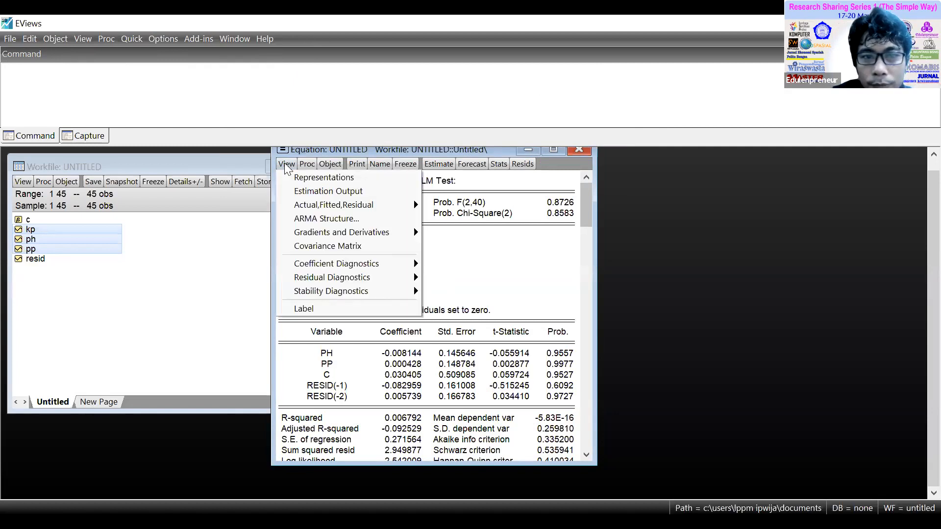
pyautogui.moveTo(365, 277)
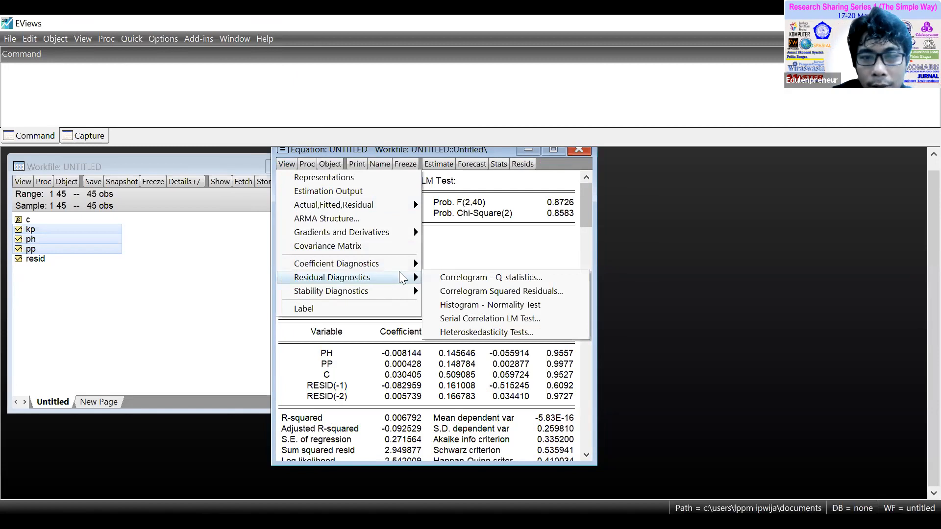
pyautogui.click(514, 333)
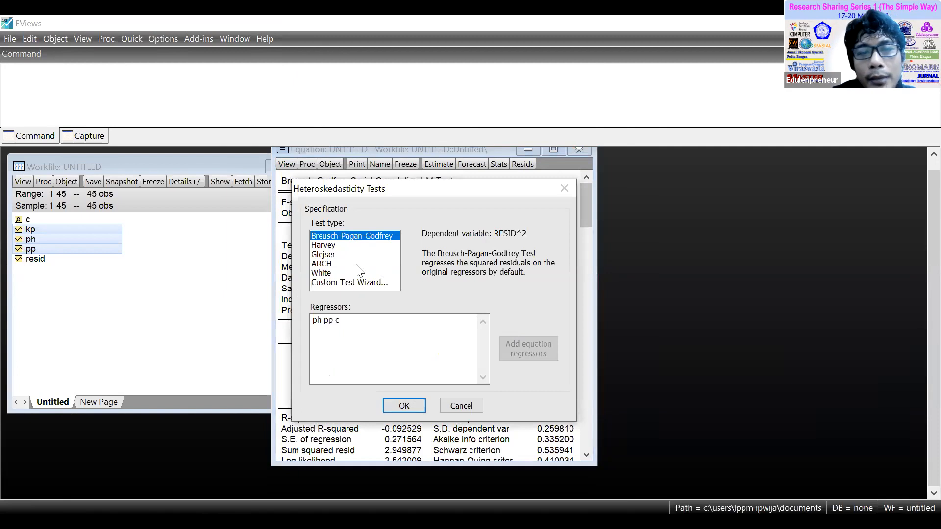
pyautogui.click(325, 273)
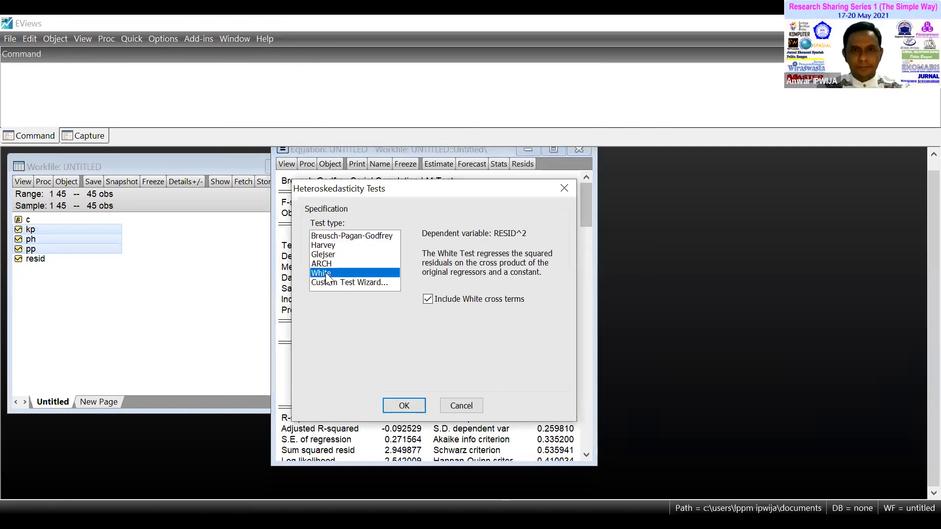
pyautogui.click(393, 403)
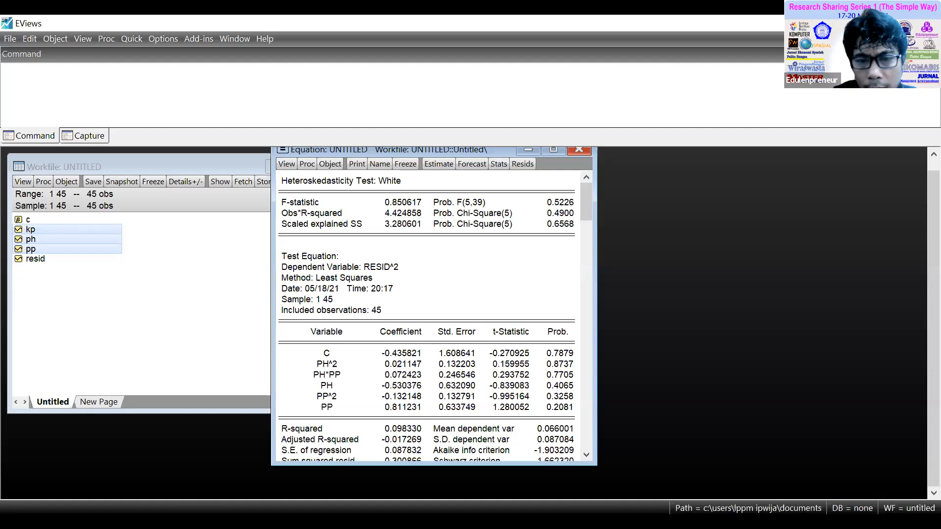
# Return to the equation window and run the histogram normality test on its residuals.
pyautogui.hotkey('alt', 'Tab')
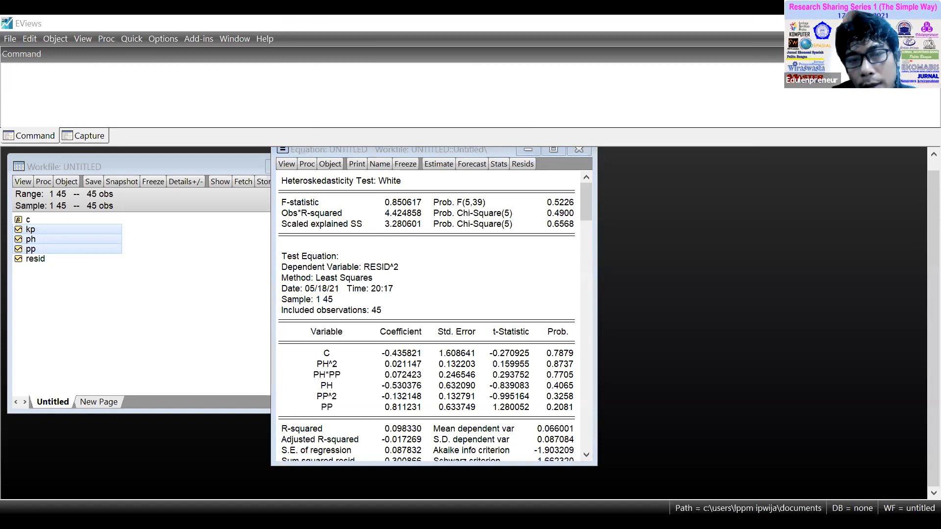
pyautogui.click(327, 311)
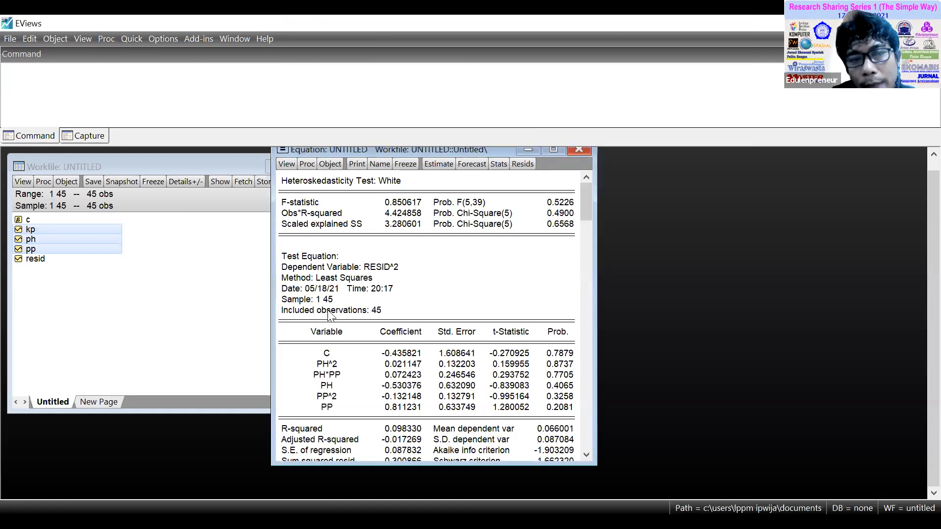
pyautogui.click(285, 165)
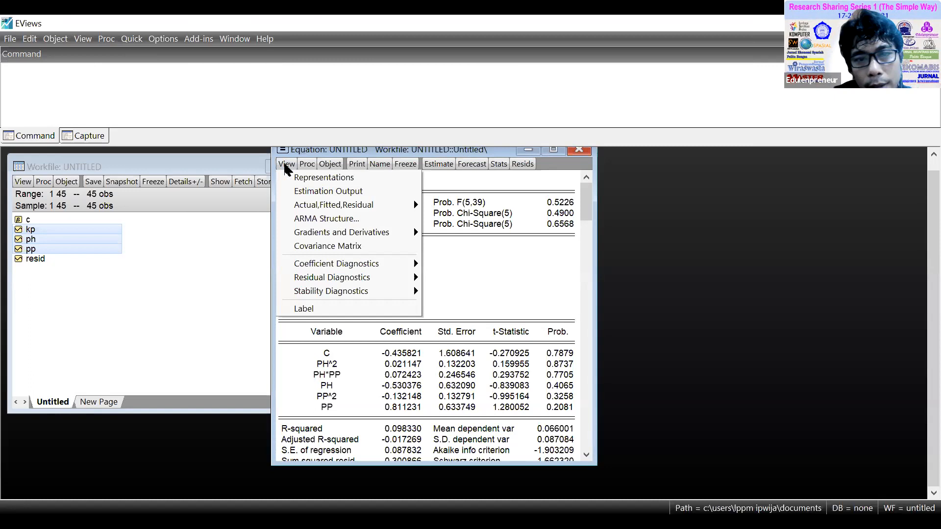
pyautogui.moveTo(341, 283)
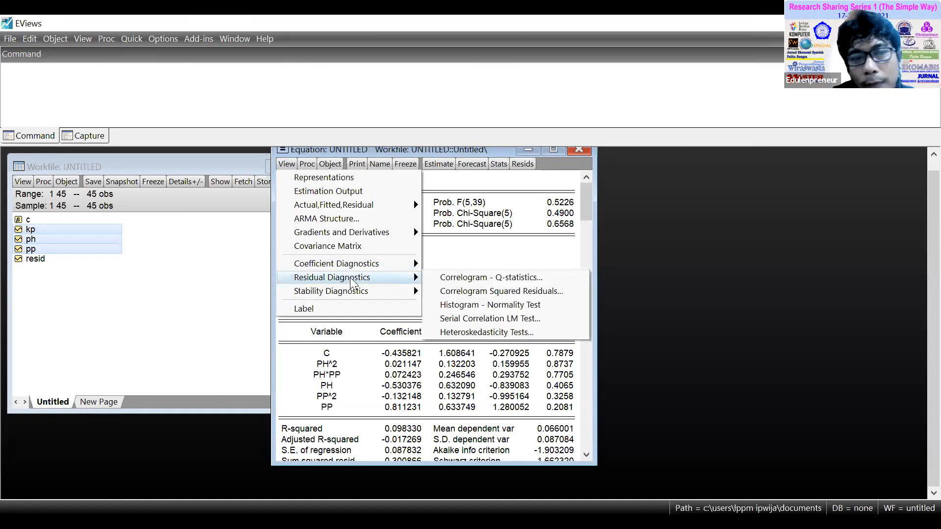
pyautogui.click(470, 305)
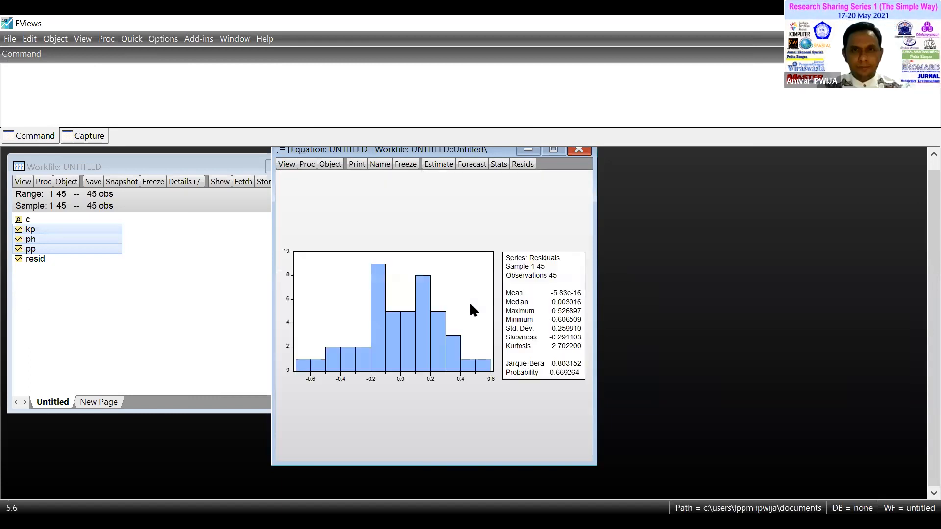
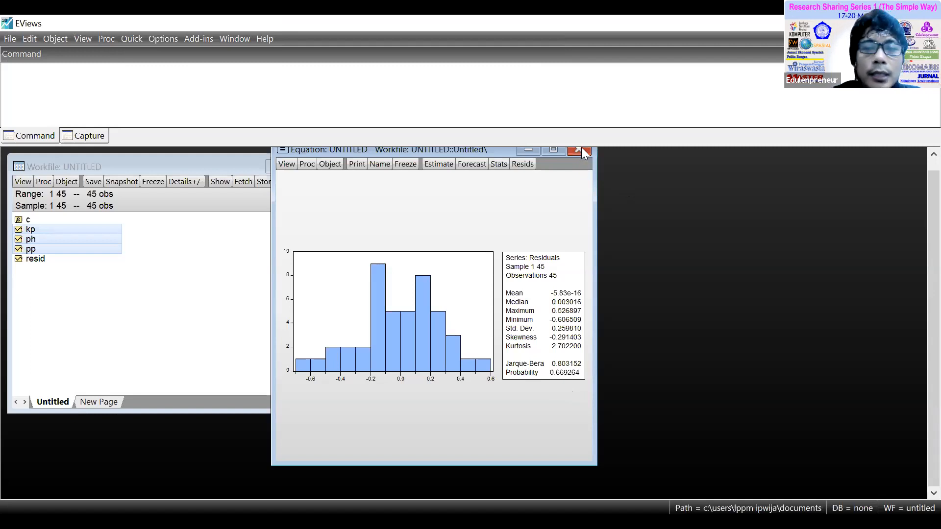
# Delete the untitled equation showing the histogram, then open kp, ph and pp as a new equation and estimate it by least squares.
pyautogui.click(580, 149)
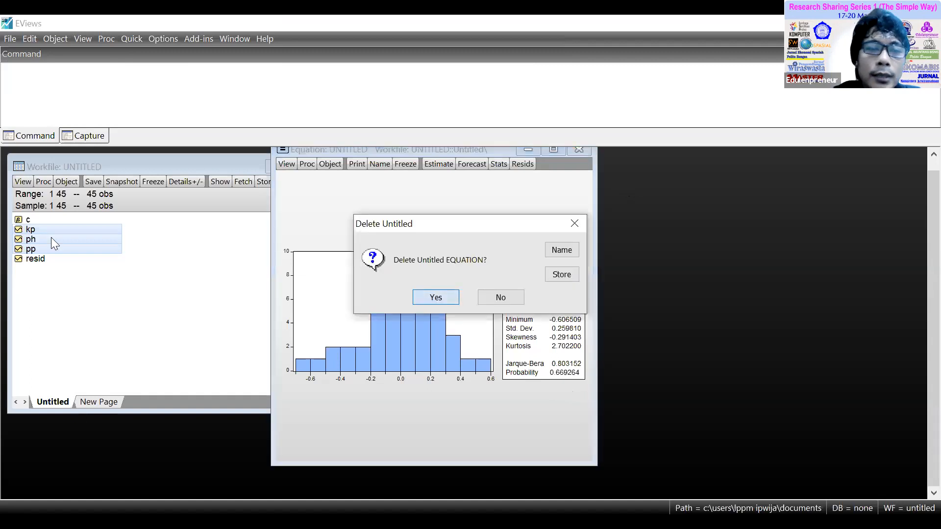
pyautogui.press('Return')
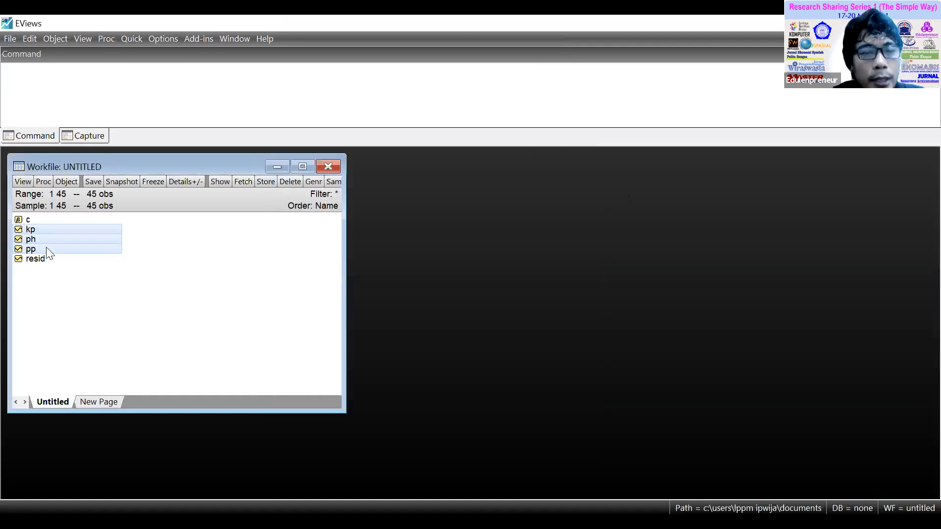
pyautogui.rightClick(48, 249)
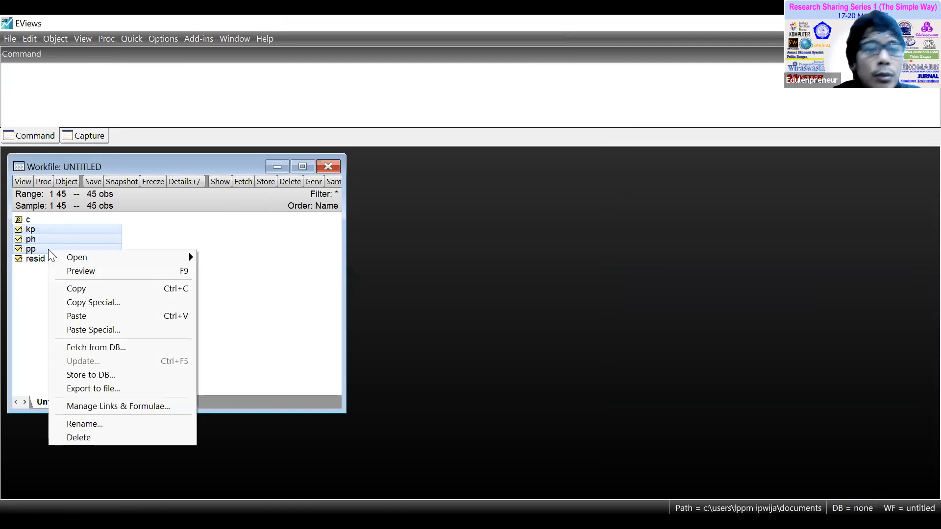
pyautogui.moveTo(147, 263)
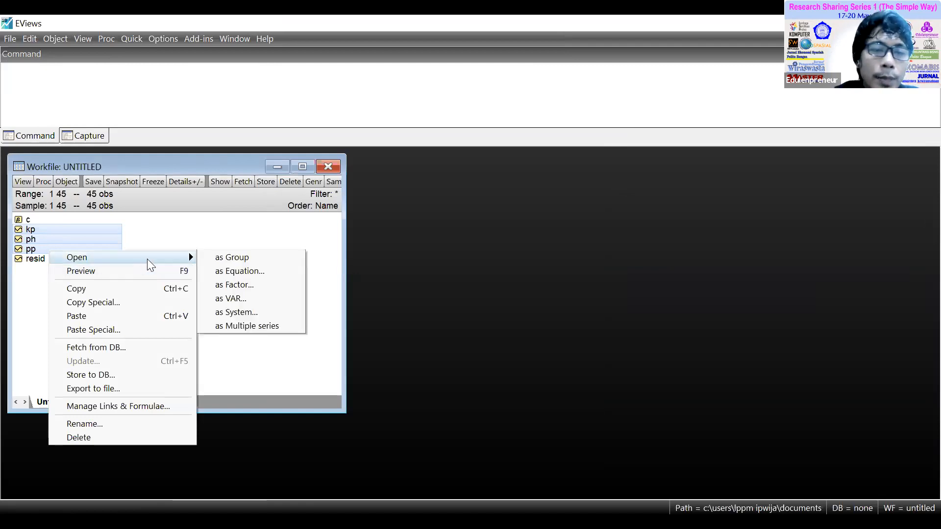
pyautogui.click(267, 272)
pyautogui.click(547, 401)
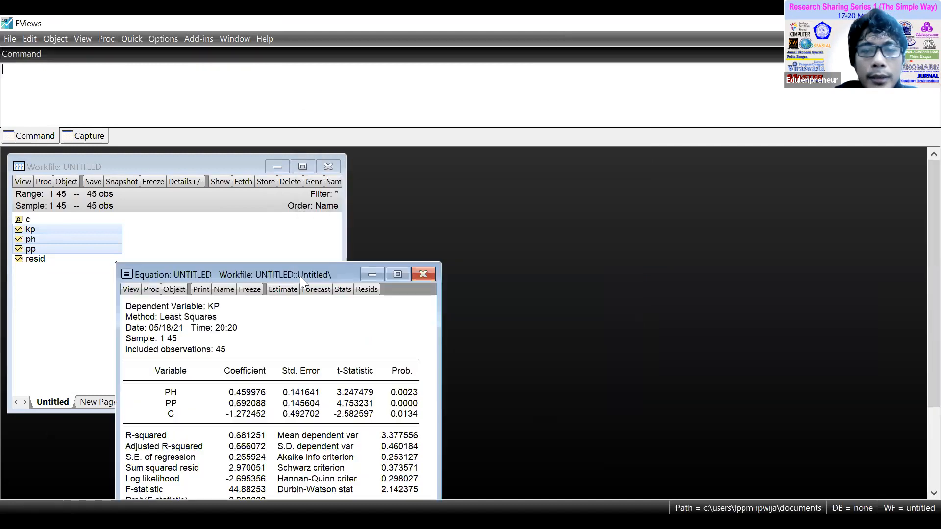
pyautogui.moveTo(290, 274); pyautogui.dragTo(424, 156)
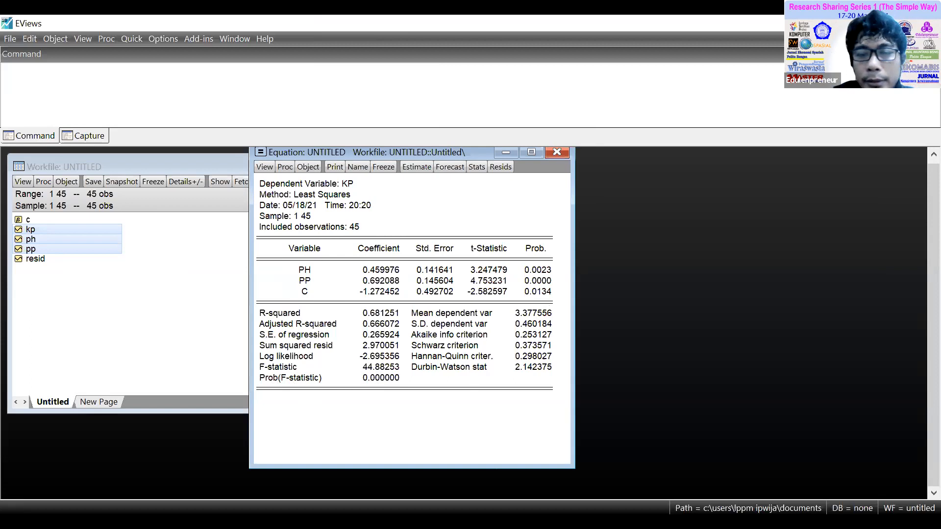
pyautogui.hotkey('alt', 'Tab')
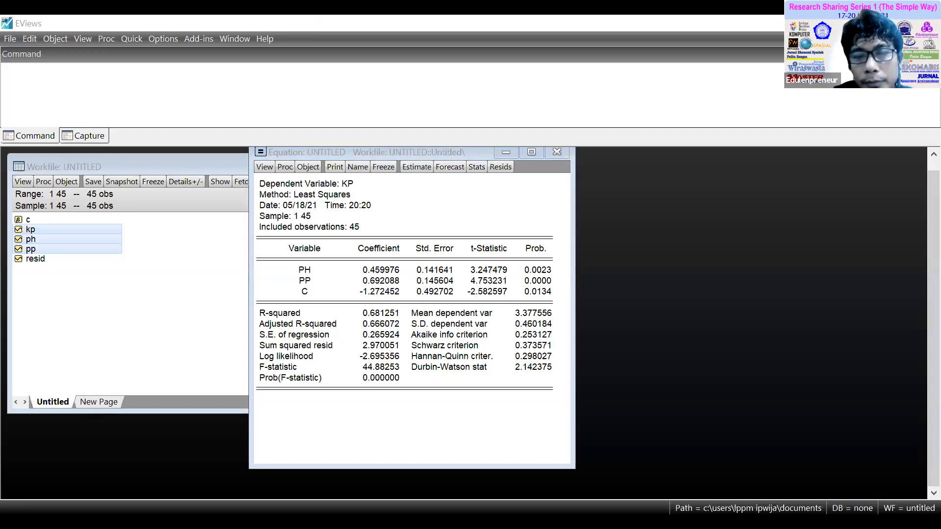
pyautogui.click(538, 429)
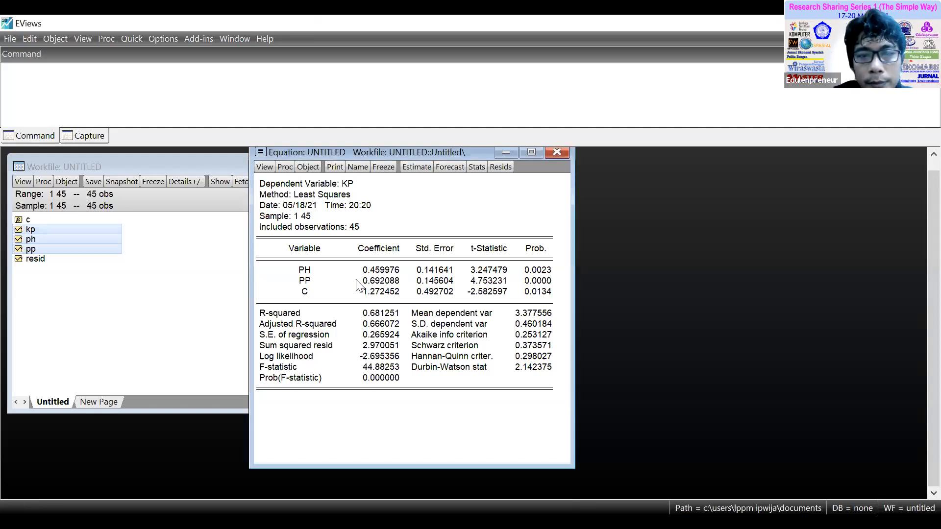
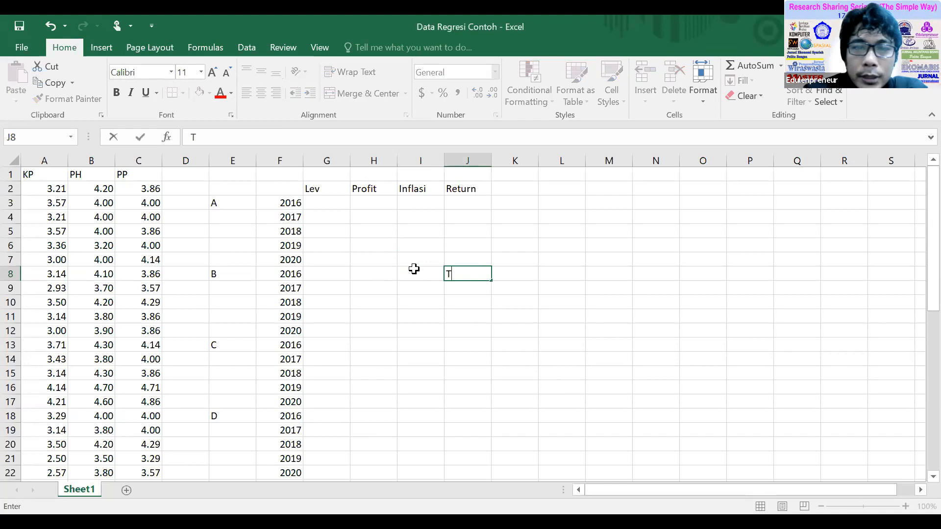
# Enter the label Alpha in cell J8 and the value 0,05 in K8 of the Data Regresi Contoh sheet.
pyautogui.press('BackSpace')
pyautogui.write('Alpha')
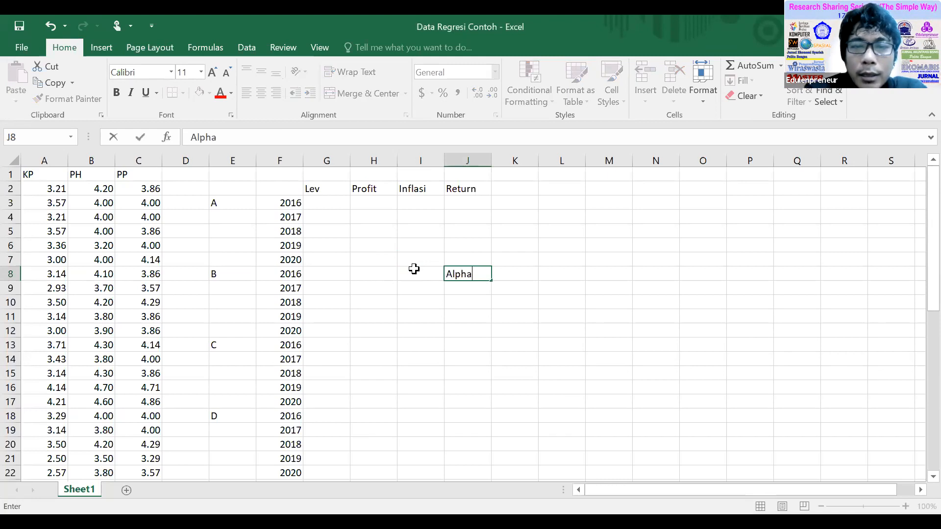
pyautogui.press('Tab')
pyautogui.write('0,')
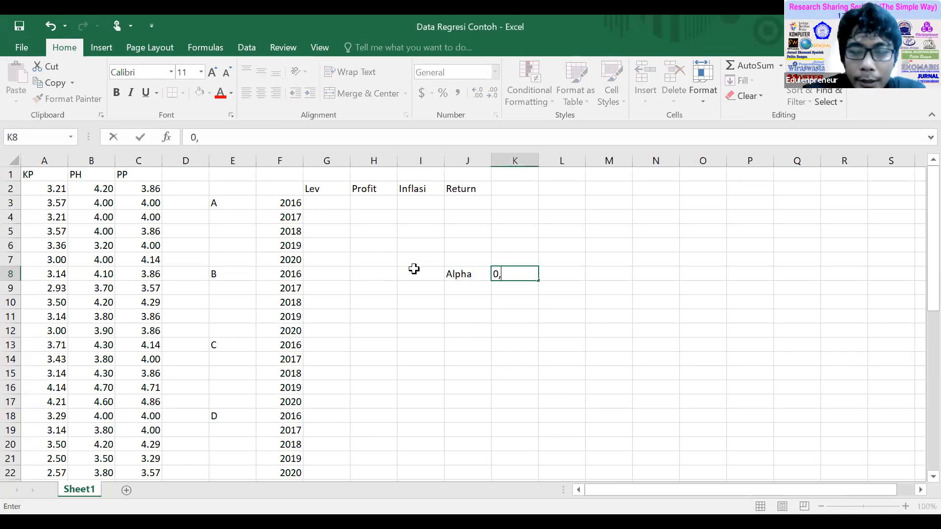
pyautogui.write('05')
pyautogui.press('Return')
pyautogui.press('Up')
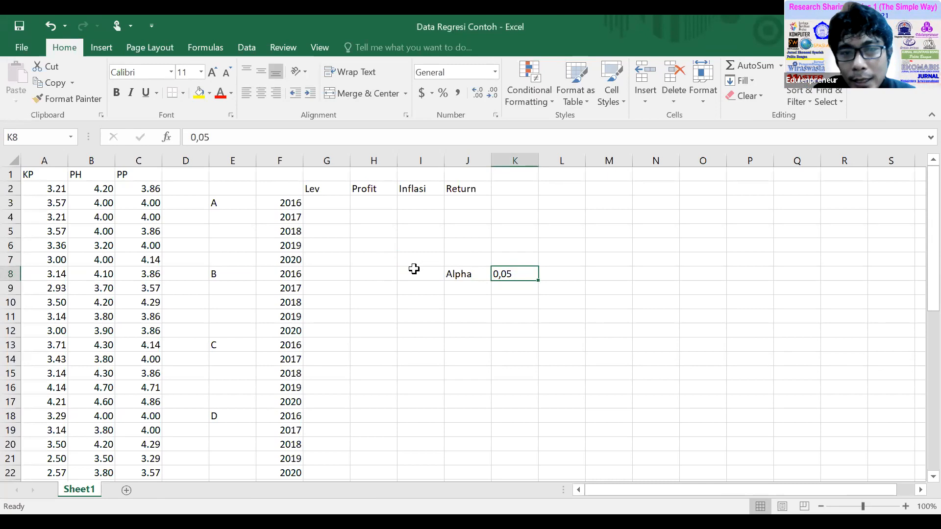
# Enter the arrow --> as plain text in cell L8, beside the alpha value.
pyautogui.press('Right')
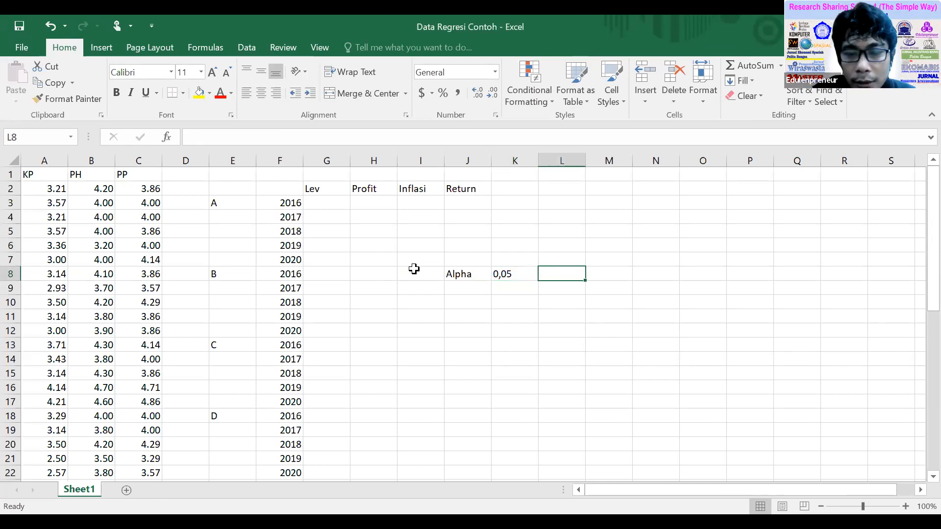
pyautogui.write('-->')
pyautogui.press('Right')
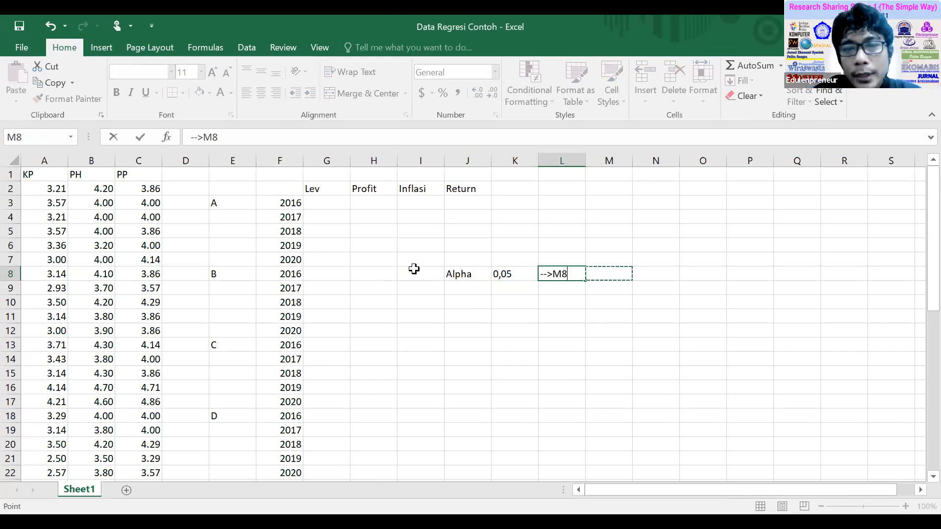
pyautogui.press('Escape')
pyautogui.write("'-->")
pyautogui.press('Right')
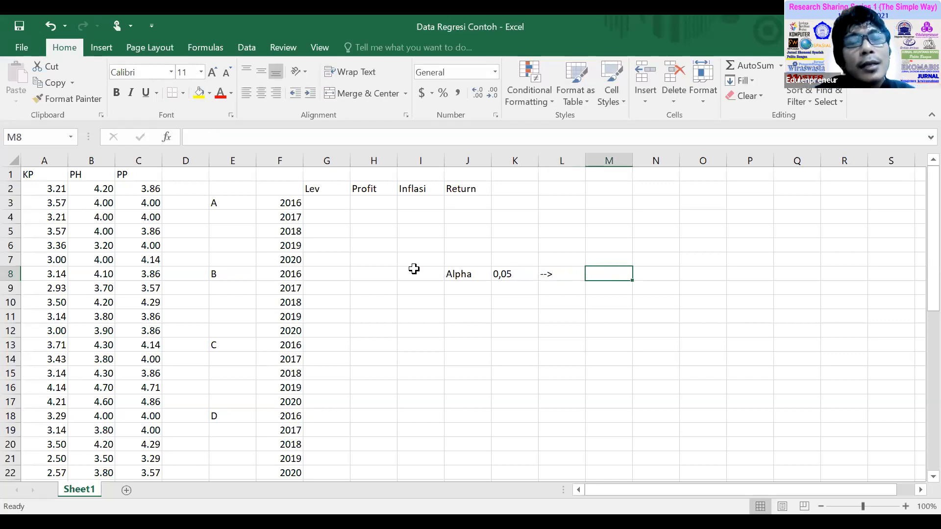
# Enter the example probability 0,052 in cell M8, after the arrow.
pyautogui.write('0,')
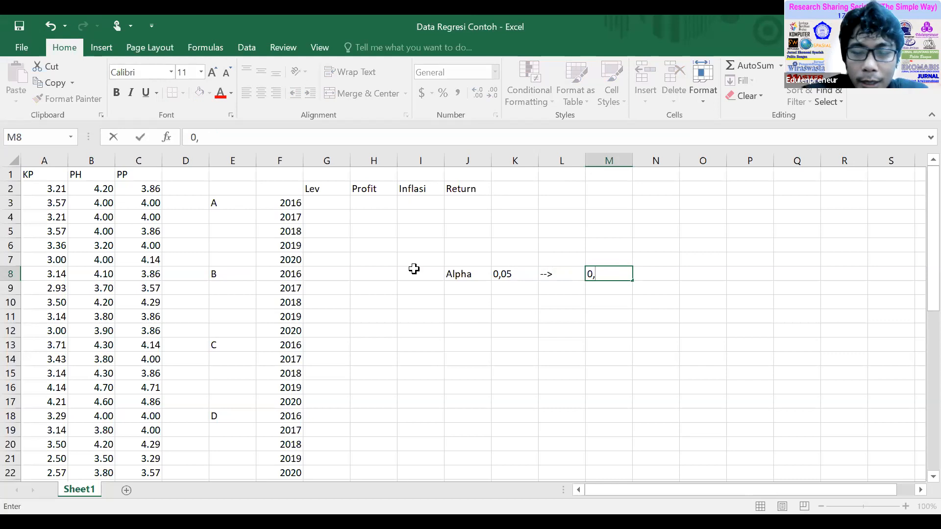
pyautogui.write('052')
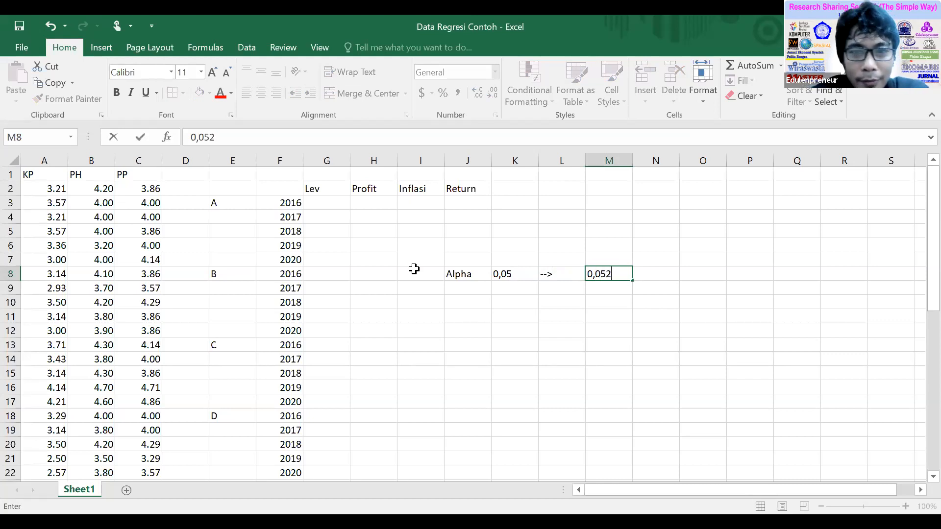
pyautogui.press('Return')
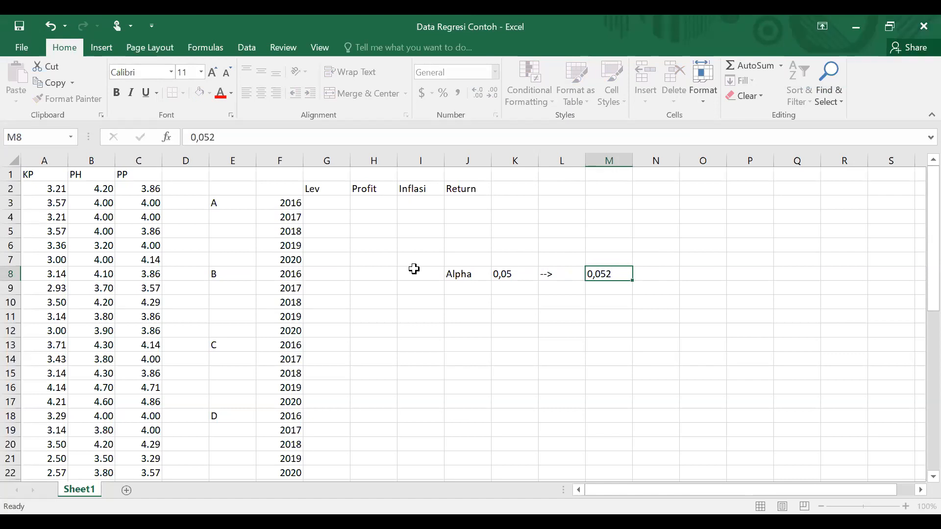
pyautogui.press('Up')
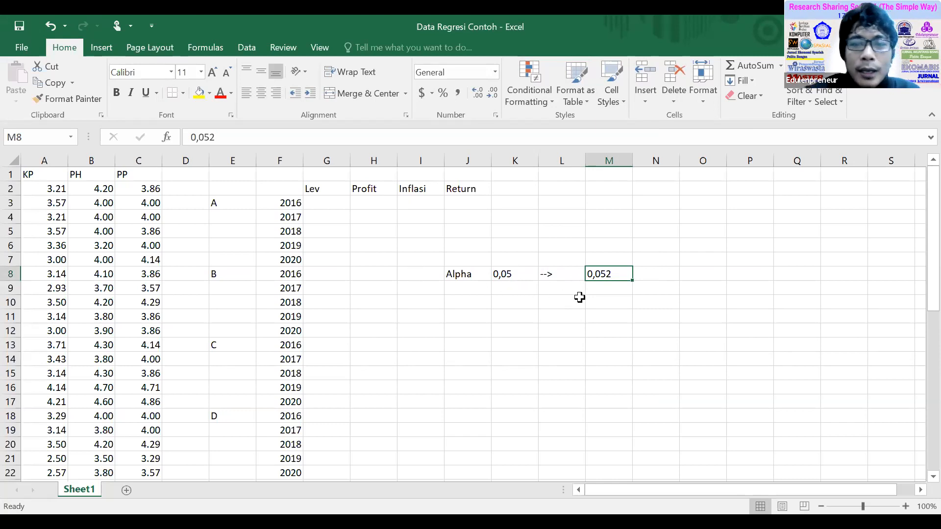
pyautogui.click(611, 285)
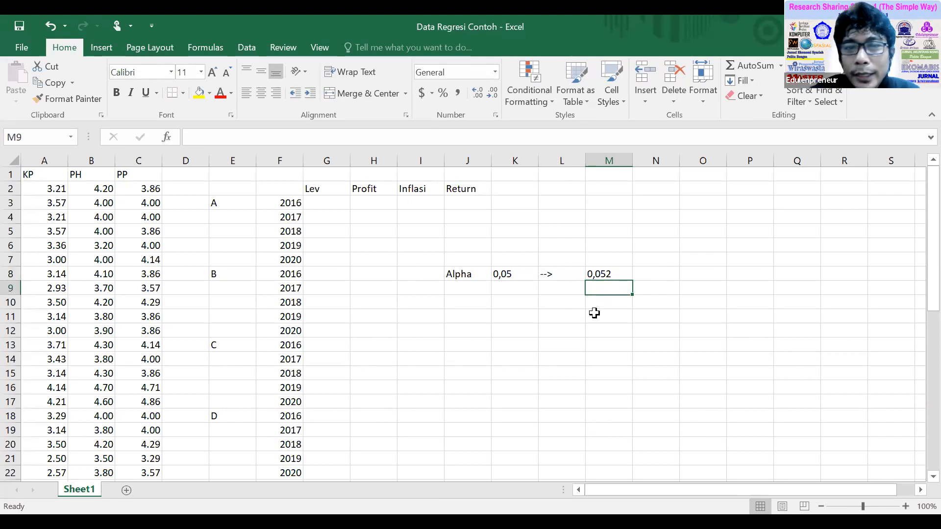
pyautogui.click(606, 276)
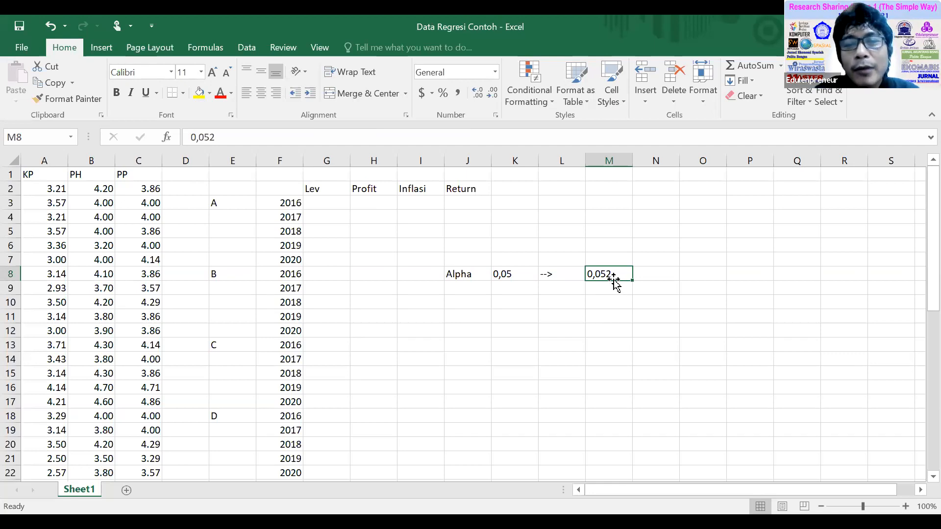
# Mark the example probability with v in cell N8 and X in cell O8.
pyautogui.click(655, 272)
pyautogui.write('v')
pyautogui.click(649, 302)
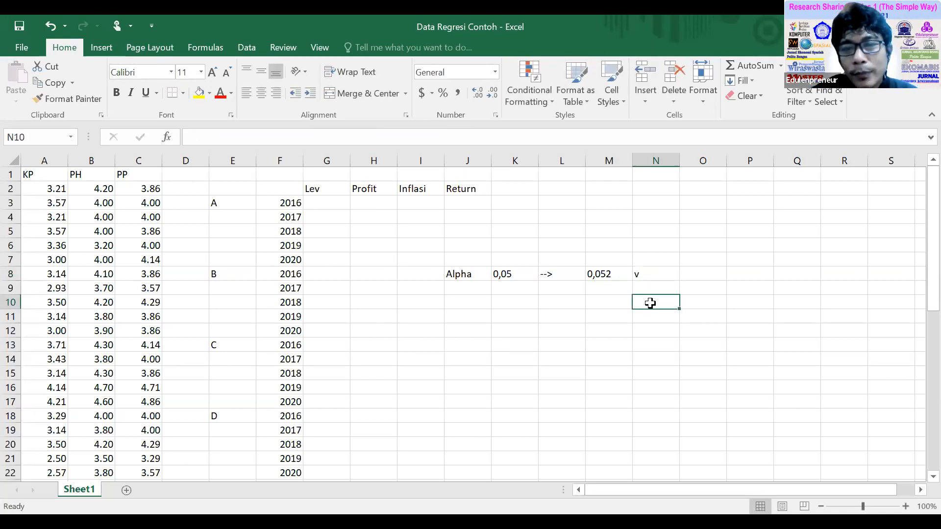
pyautogui.click(698, 273)
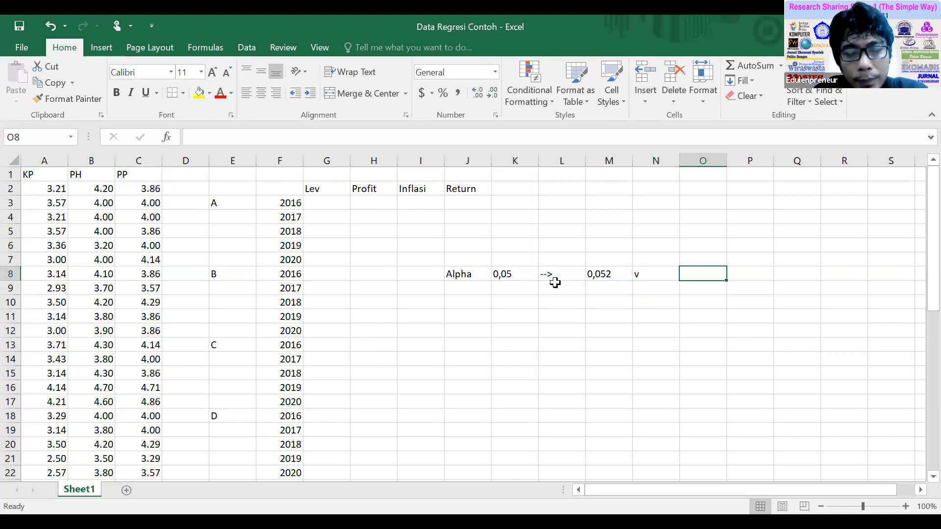
pyautogui.write('X')
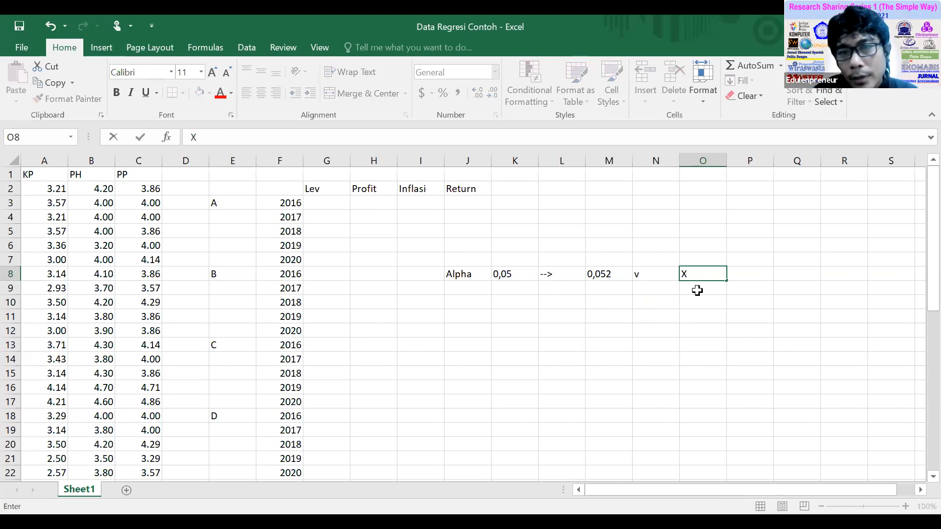
pyautogui.press('Return')
pyautogui.click(705, 277)
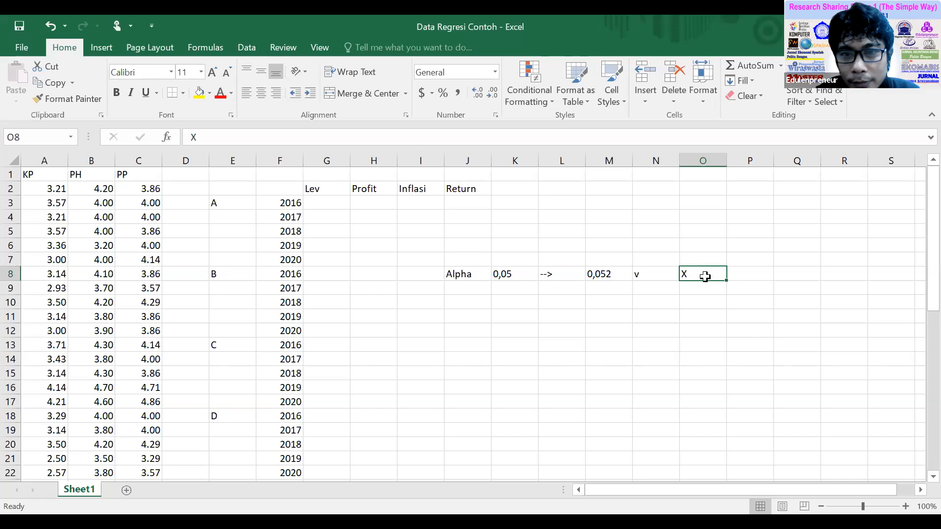
pyautogui.press('Right')
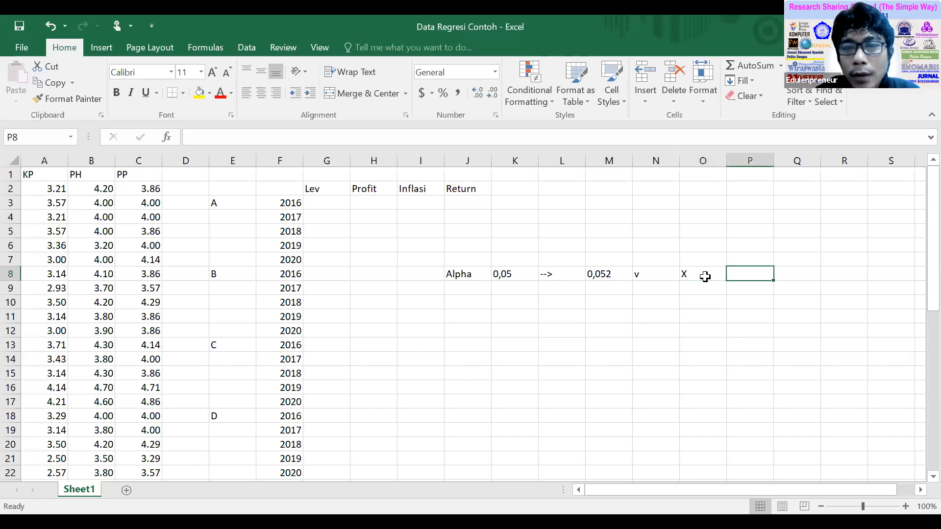
pyautogui.click(704, 277)
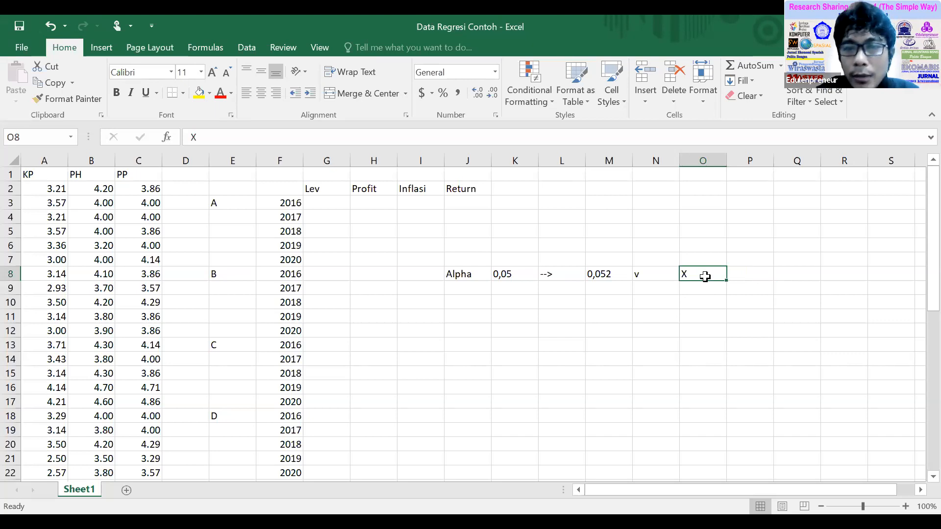
pyautogui.press('Left')
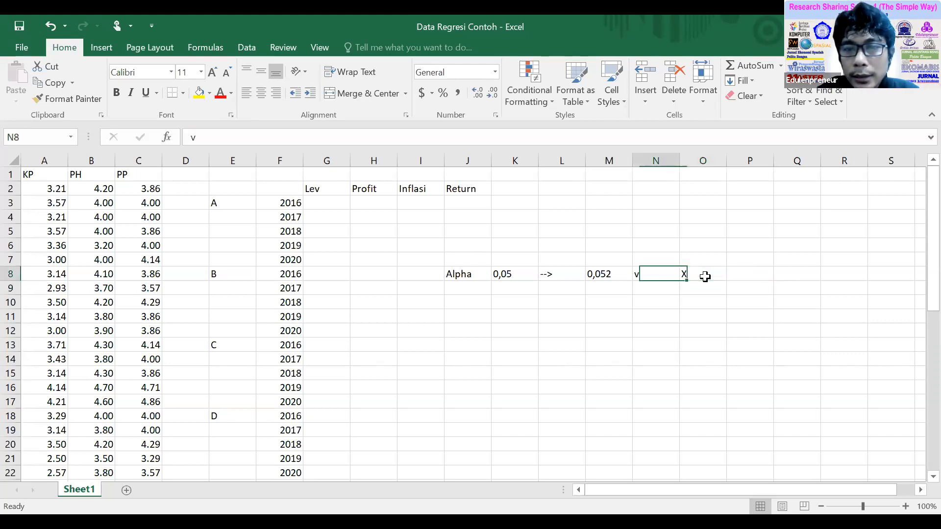
pyautogui.press('Left')
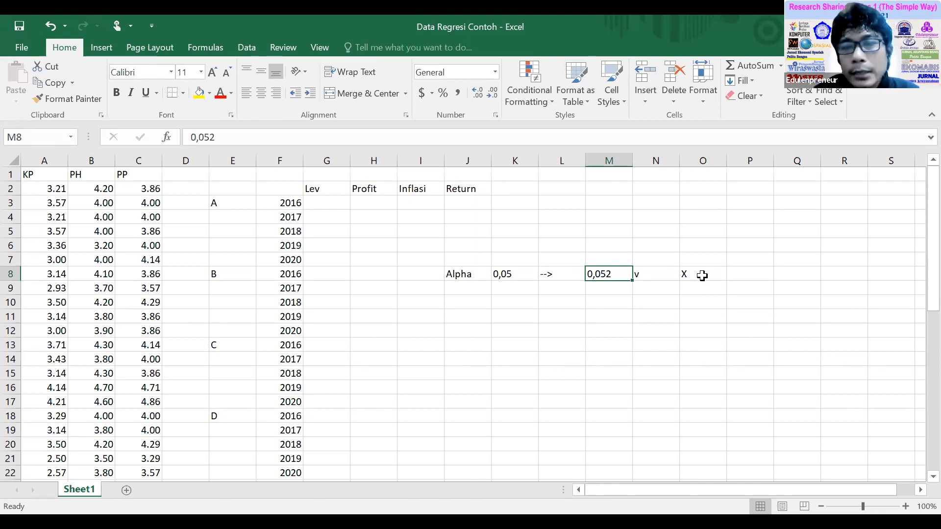
pyautogui.click(701, 273)
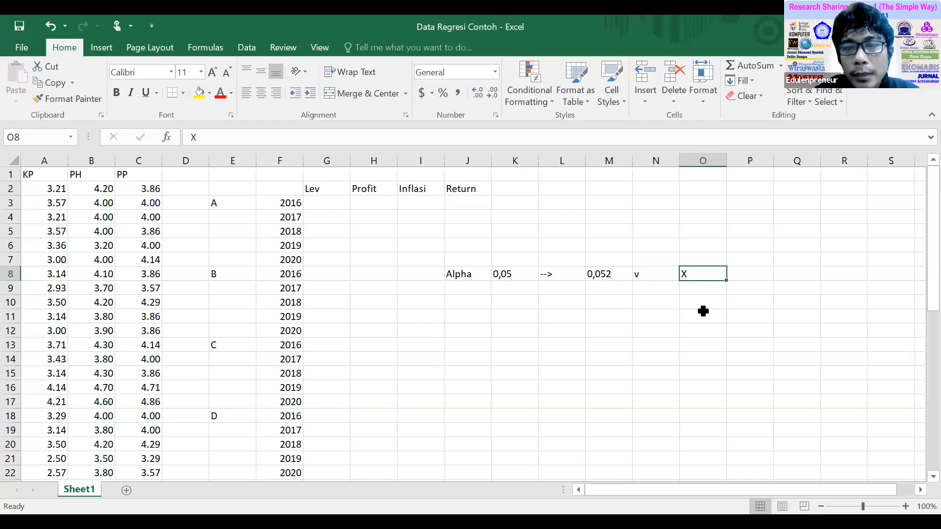
pyautogui.click(650, 274)
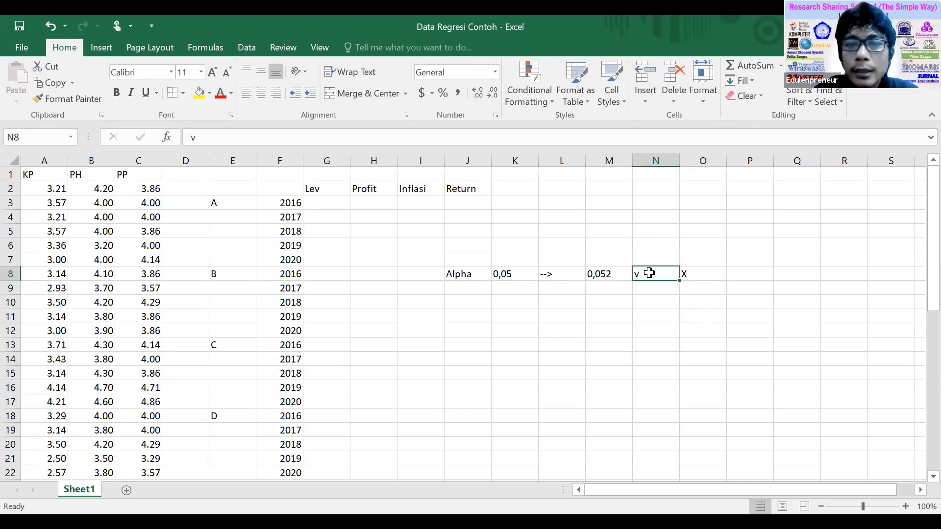
pyautogui.click(607, 273)
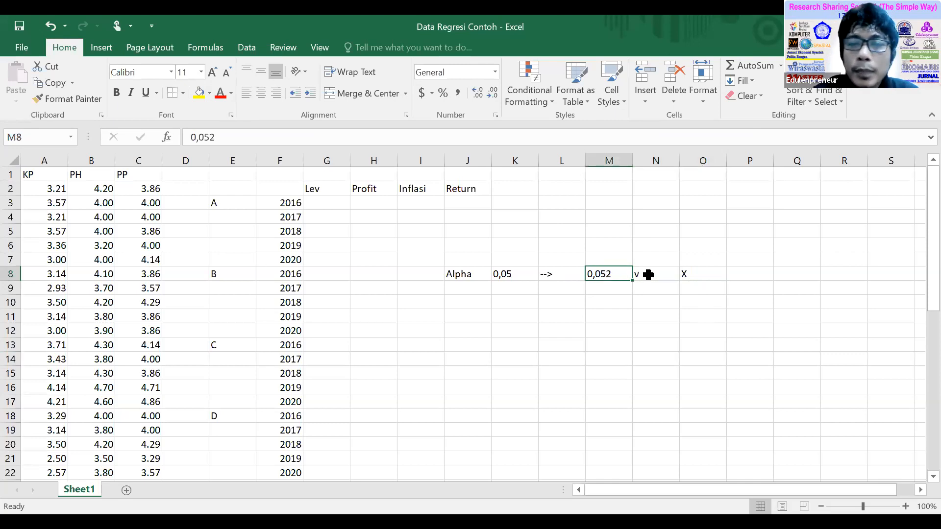
pyautogui.click(648, 274)
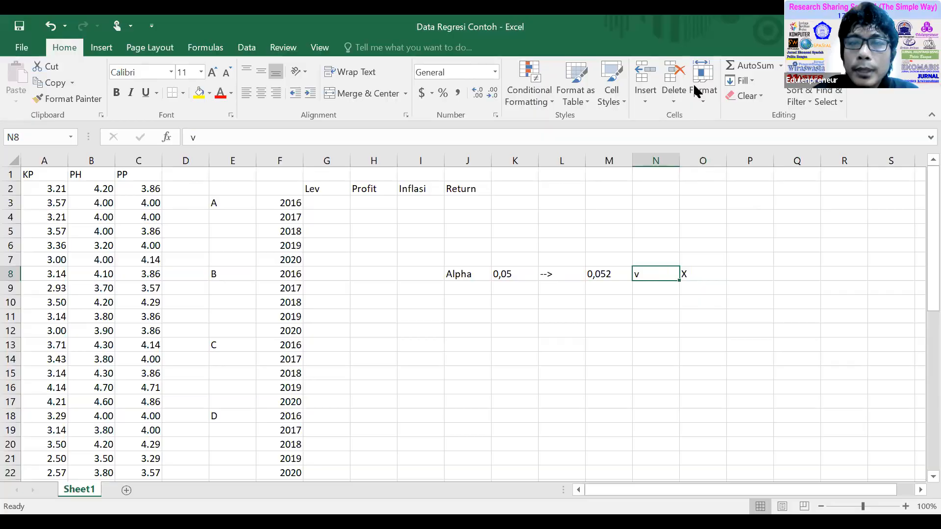